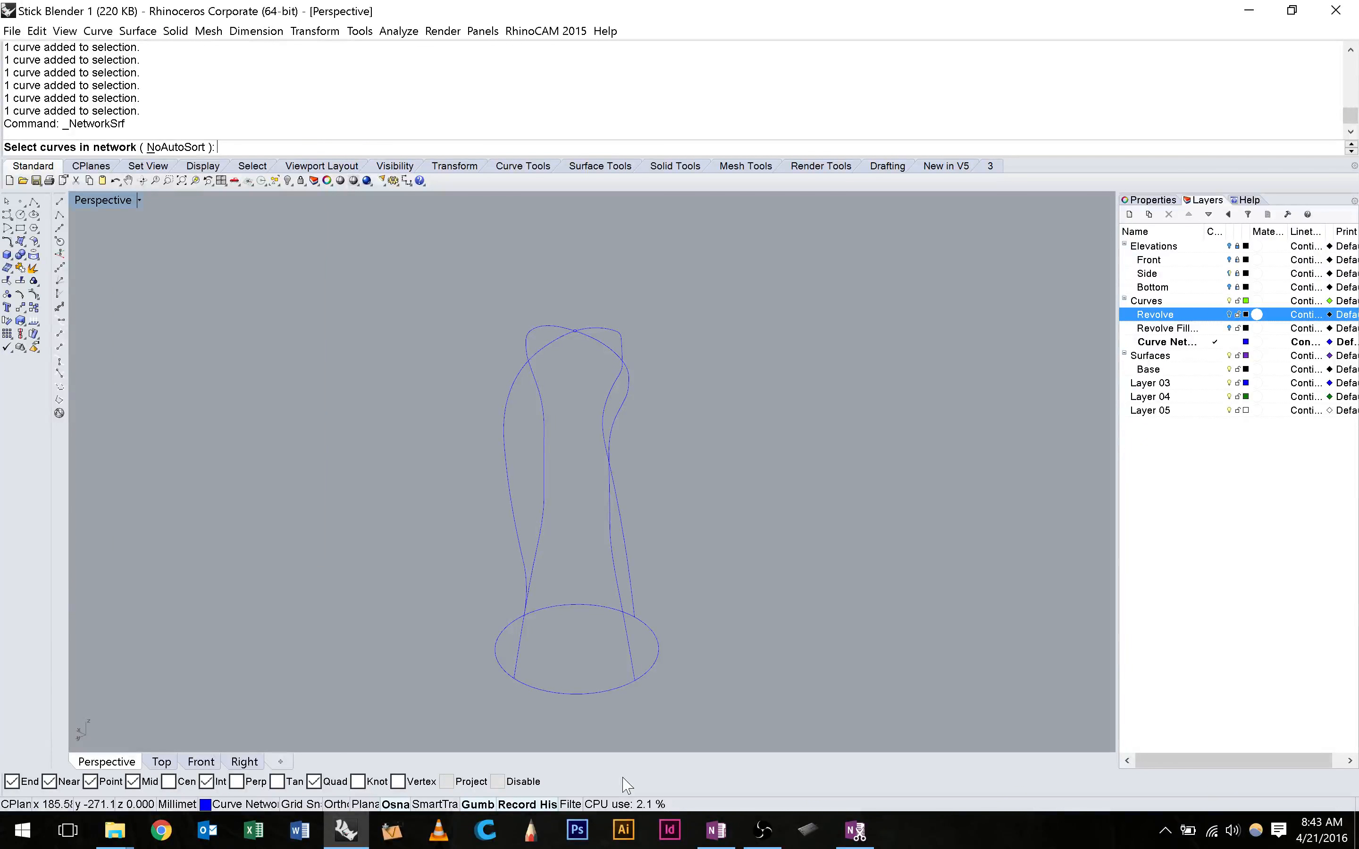
# Start a surface from a curve network using the base circle and the four side profile curves.
pyautogui.scroll(2, 562, 674)
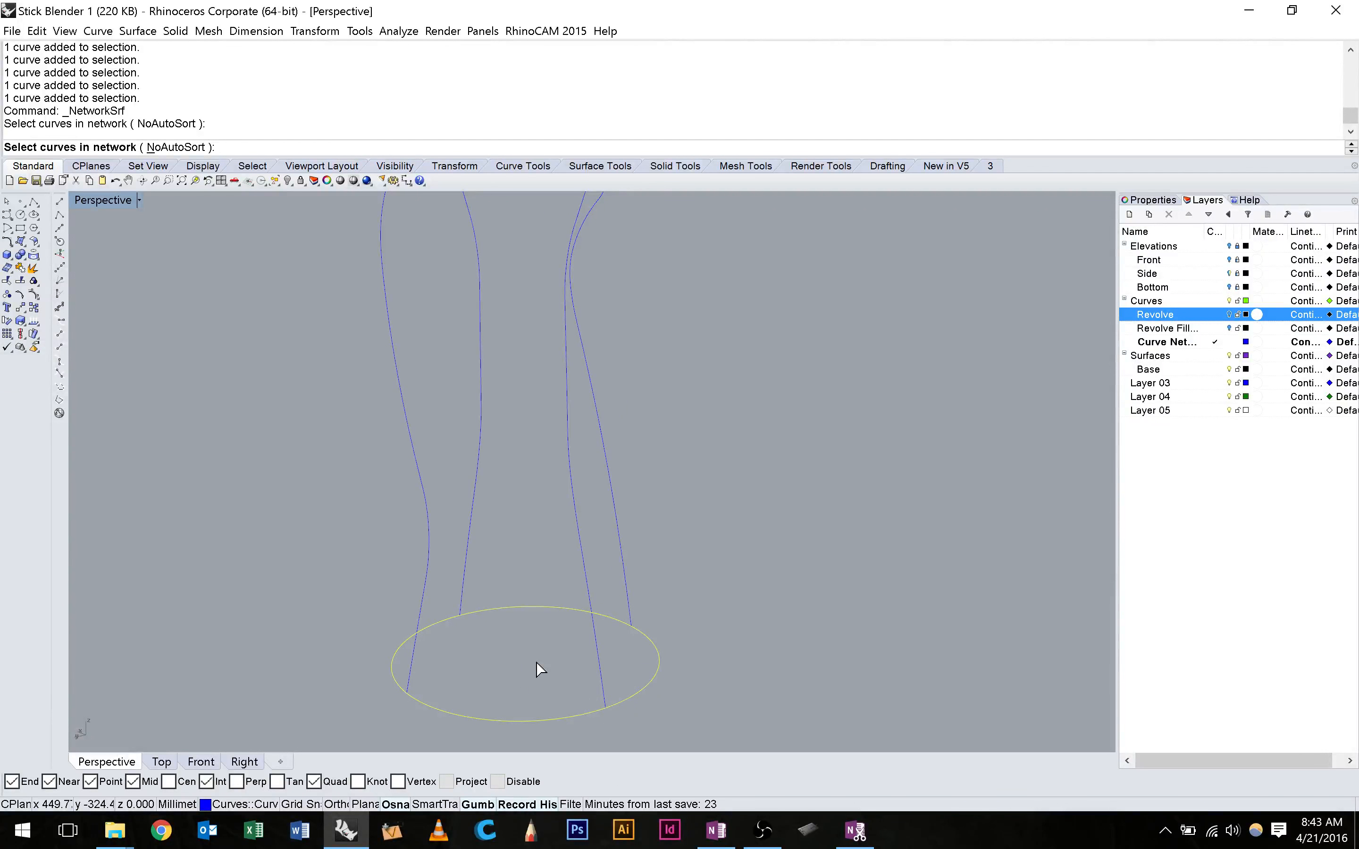
pyautogui.click(632, 383)
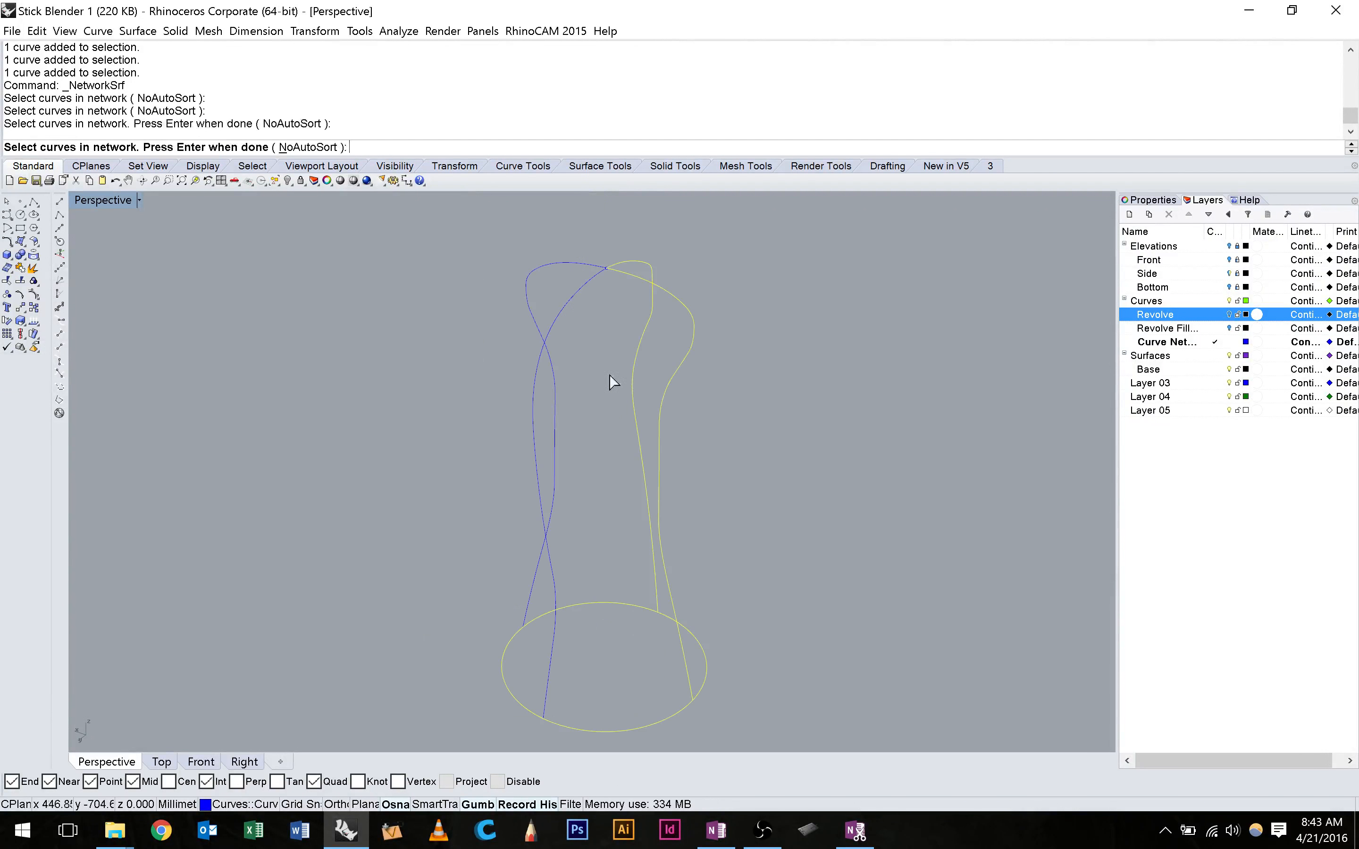
pyautogui.click(555, 405)
pyautogui.press('Return')
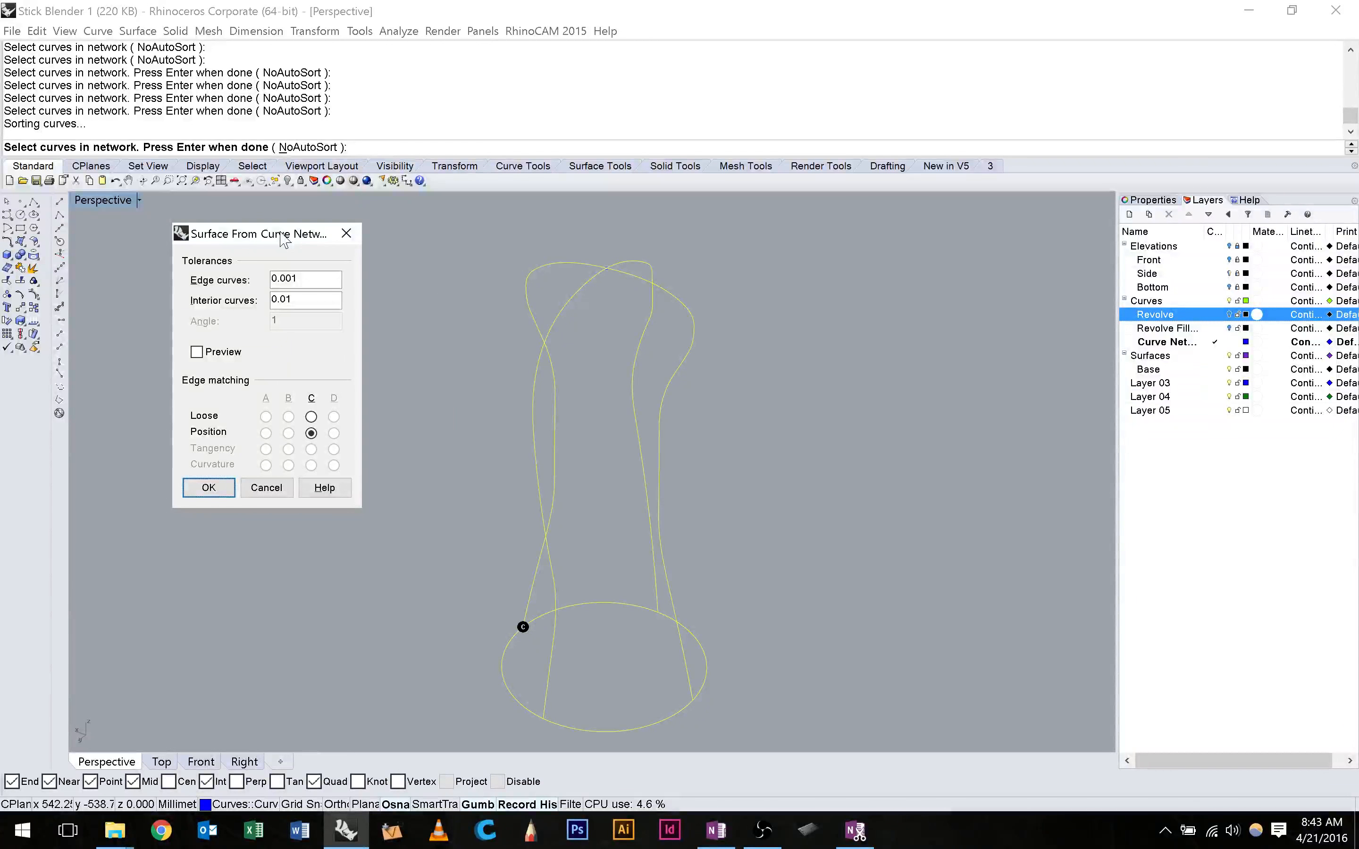
# Inspect the network curves where they meet at the top, and turn on the surface preview.
pyautogui.scroll(5, 586, 309)
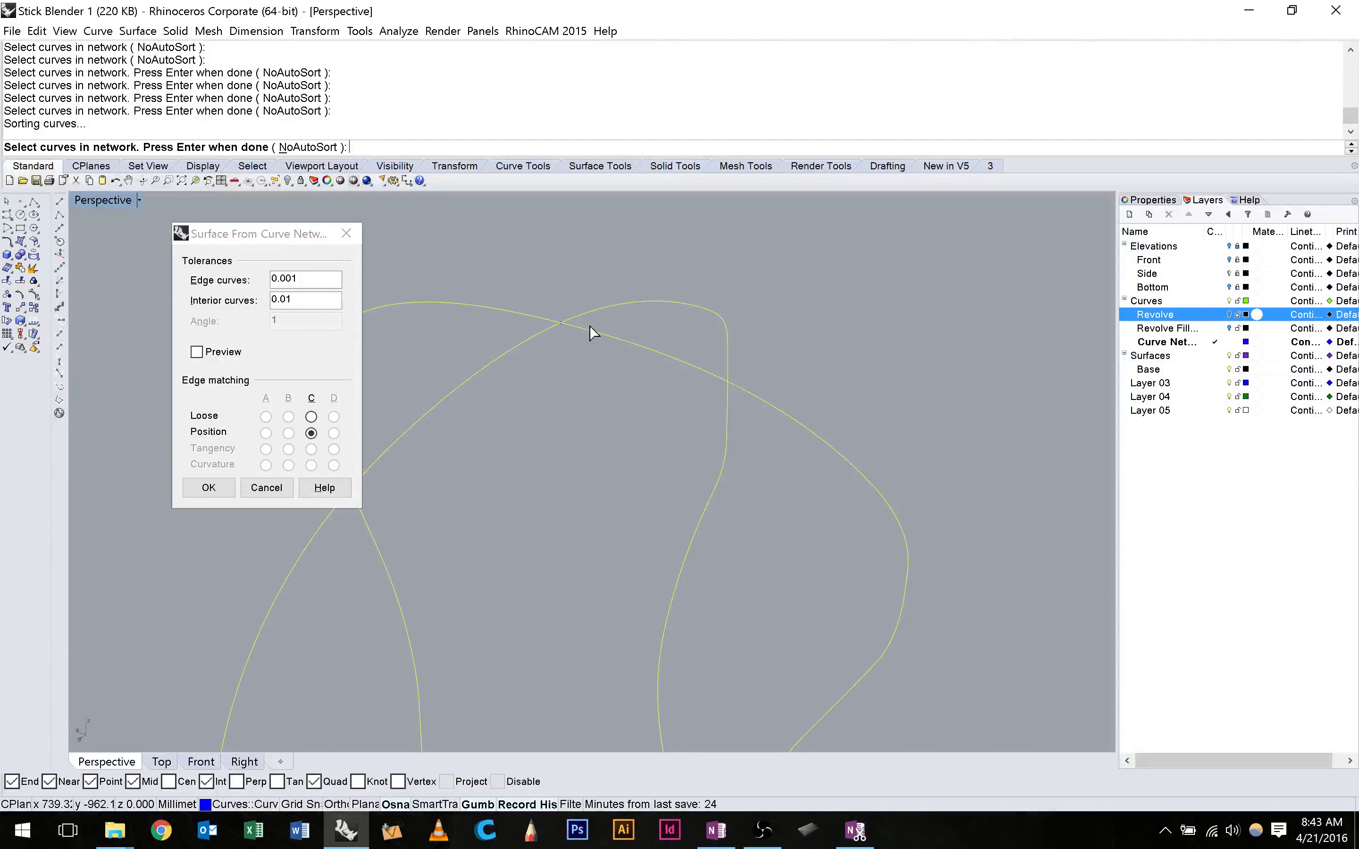
pyautogui.scroll(-5, 590, 331)
pyautogui.scroll(3, 779, 364)
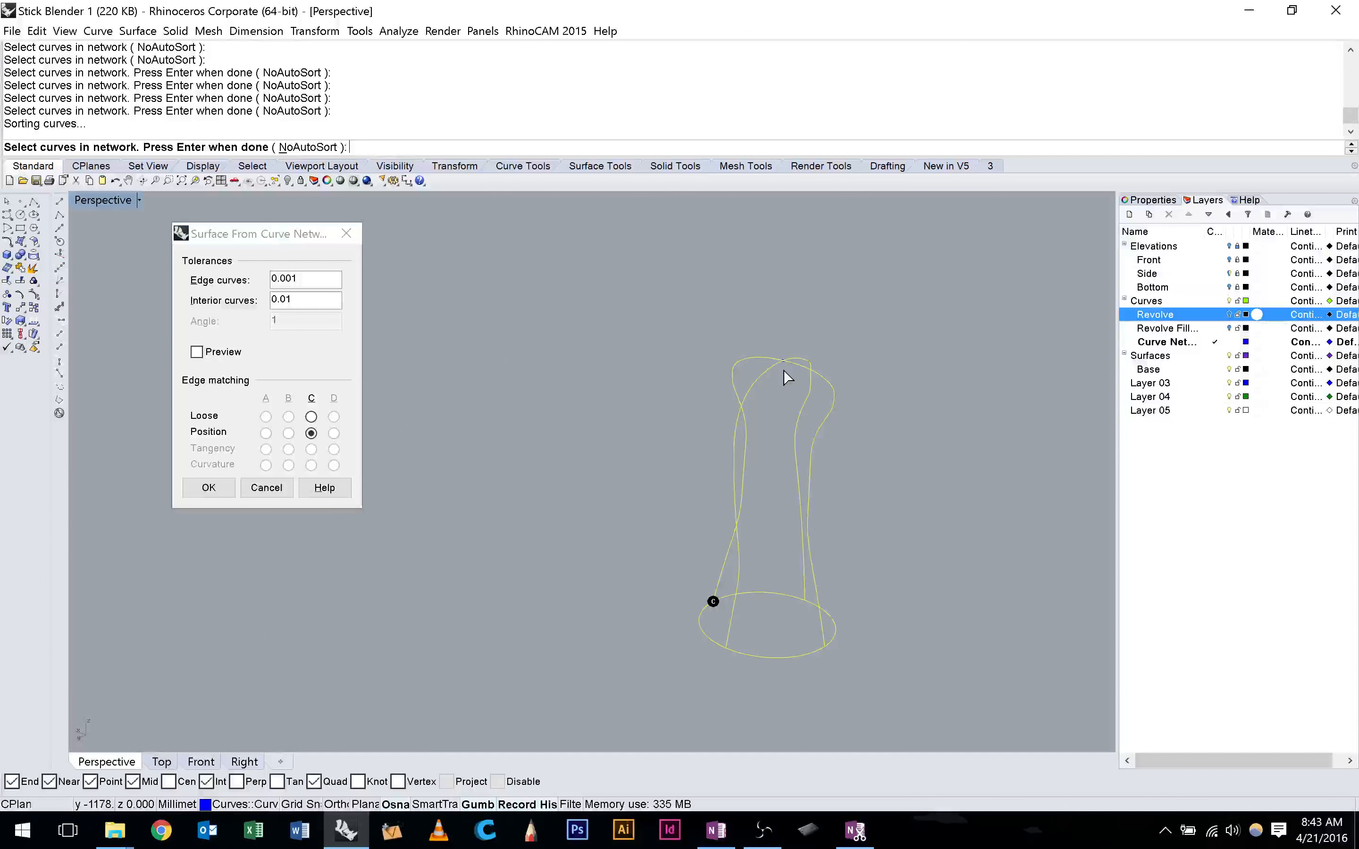
pyautogui.scroll(2, 786, 377)
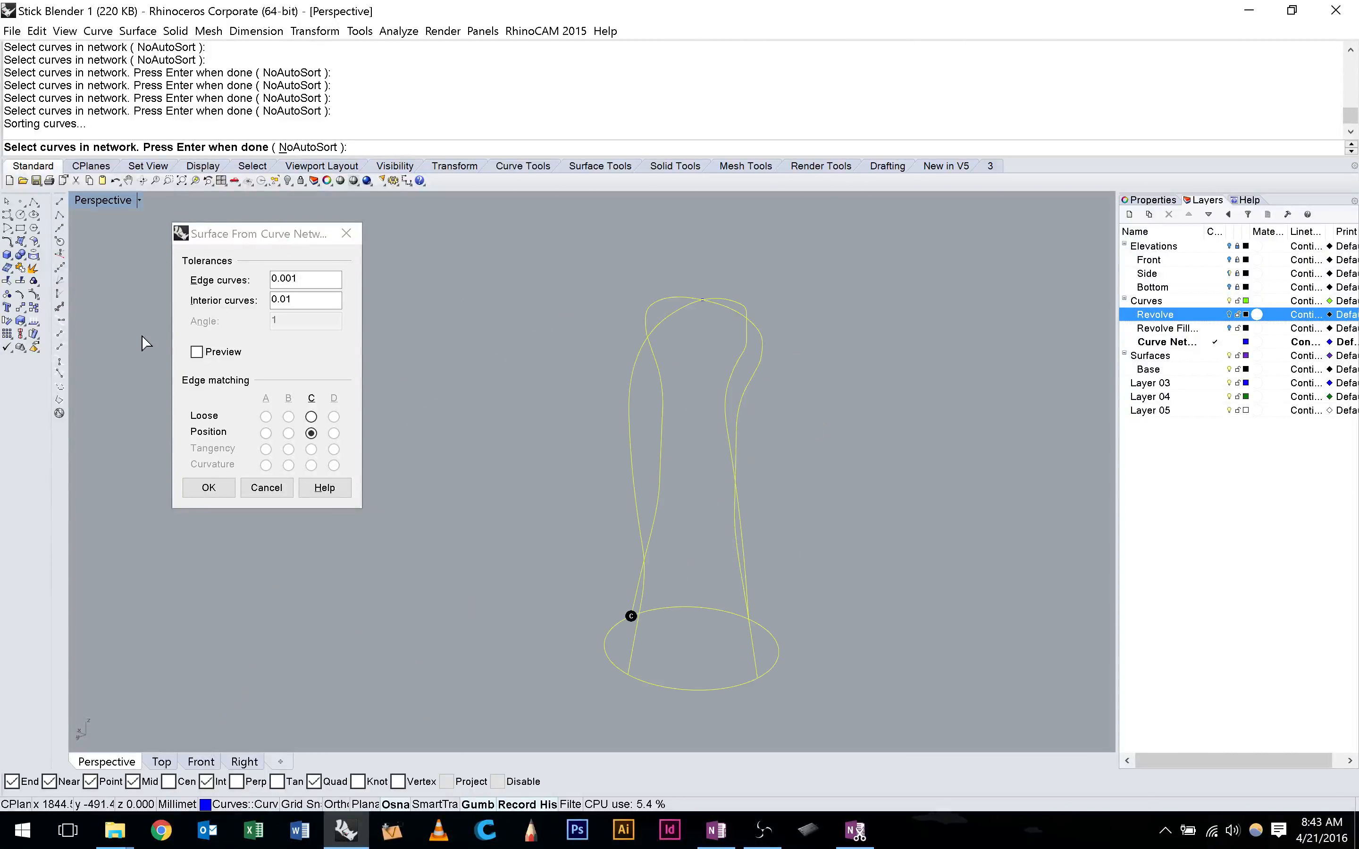
pyautogui.click(193, 353)
pyautogui.moveTo(696, 382); pyautogui.dragTo(725, 352, button='right')
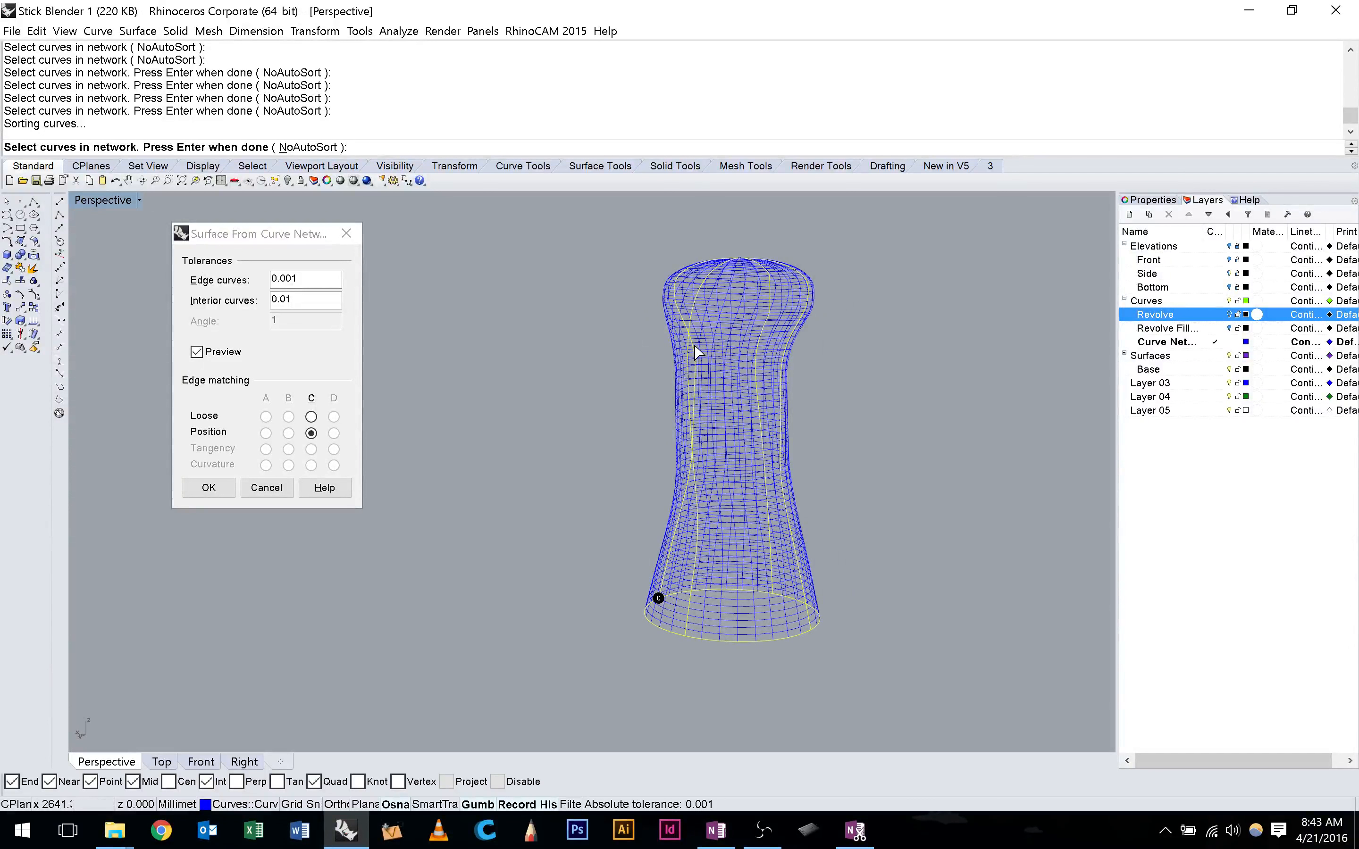
pyautogui.moveTo(697, 352); pyautogui.dragTo(902, 543, button='right')
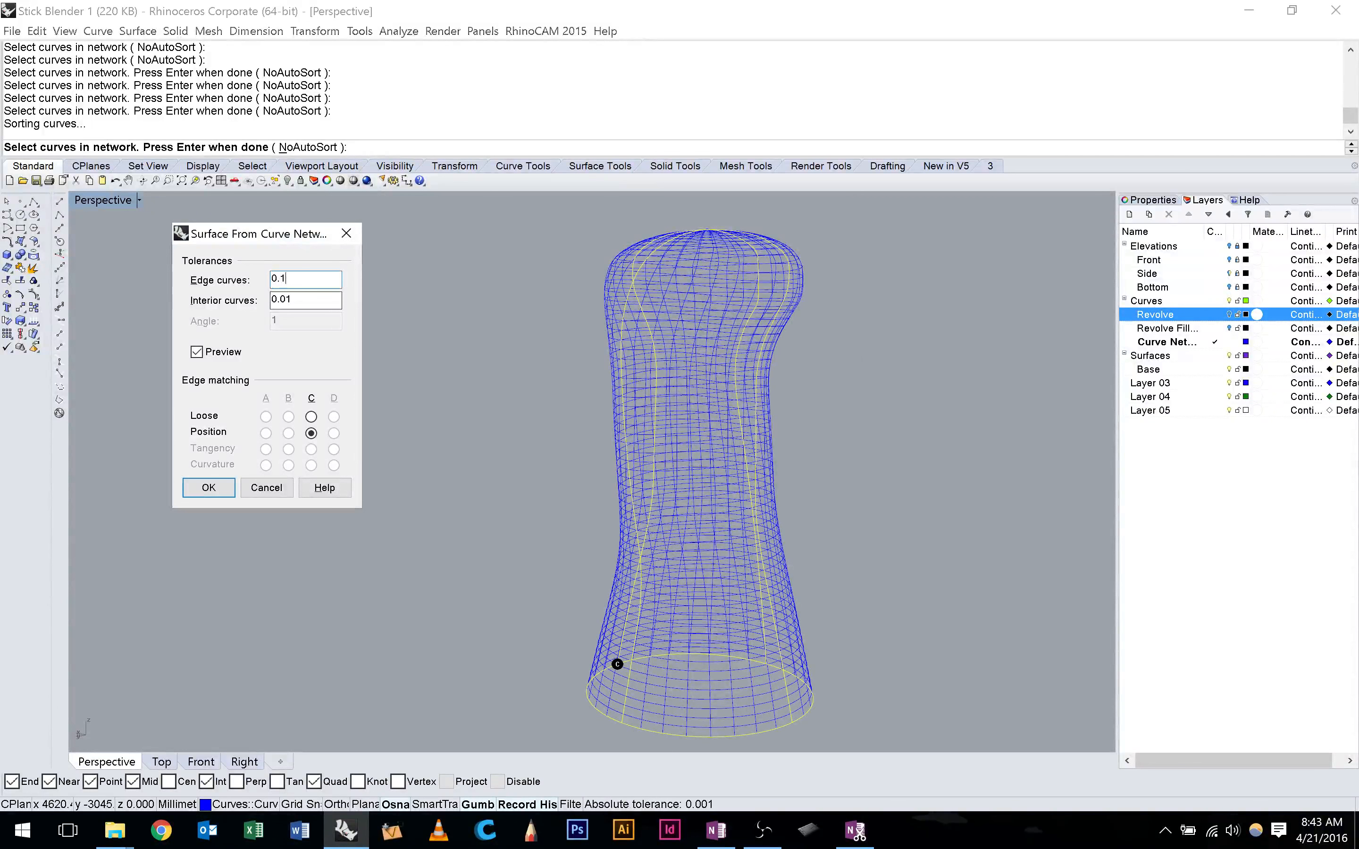
# Set the edge and interior curve tolerances to 0.1 and edge C's matching to Loose, and create the network surface.
pyautogui.press('Tab')
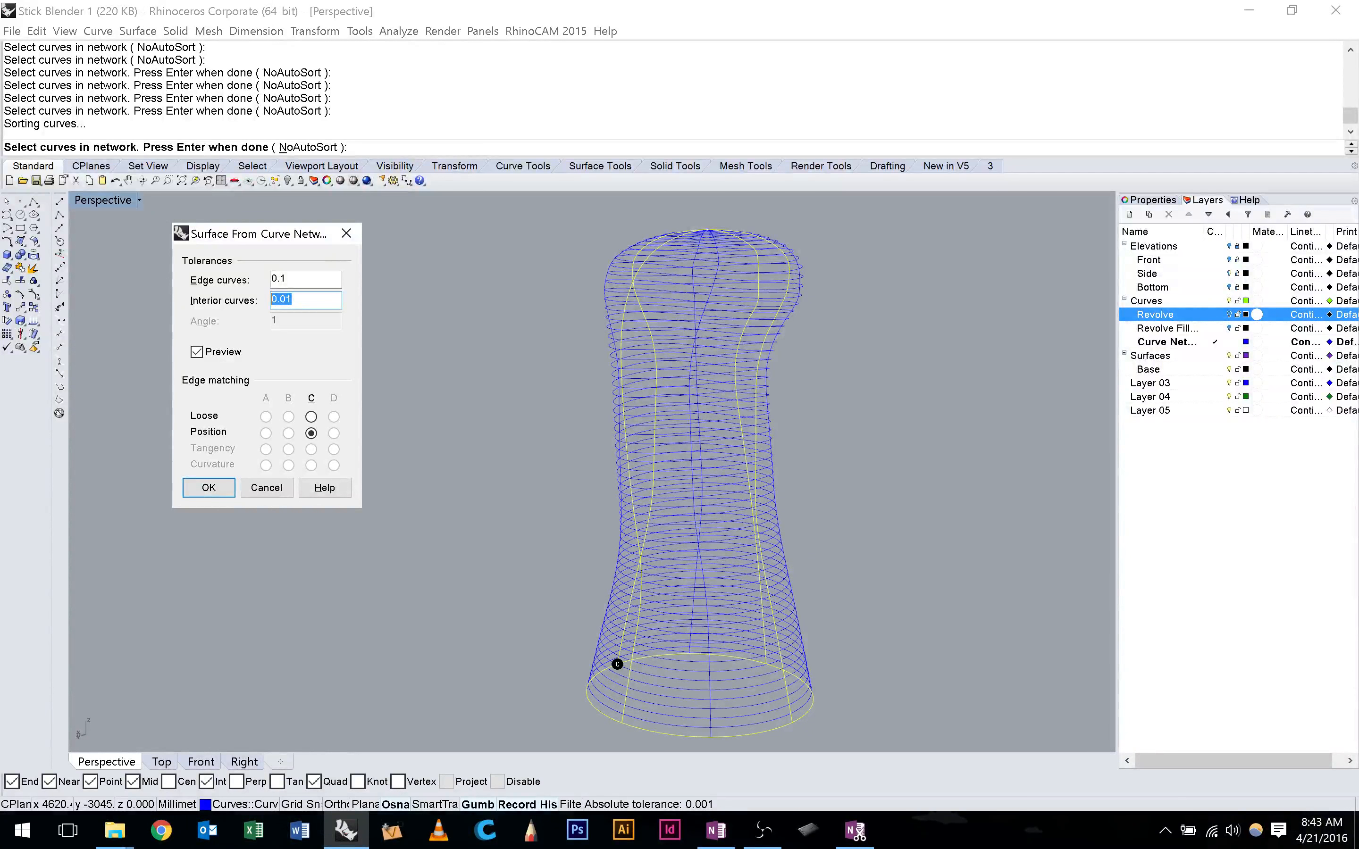
pyautogui.moveTo(584, 285); pyautogui.dragTo(613, 285, button='right')
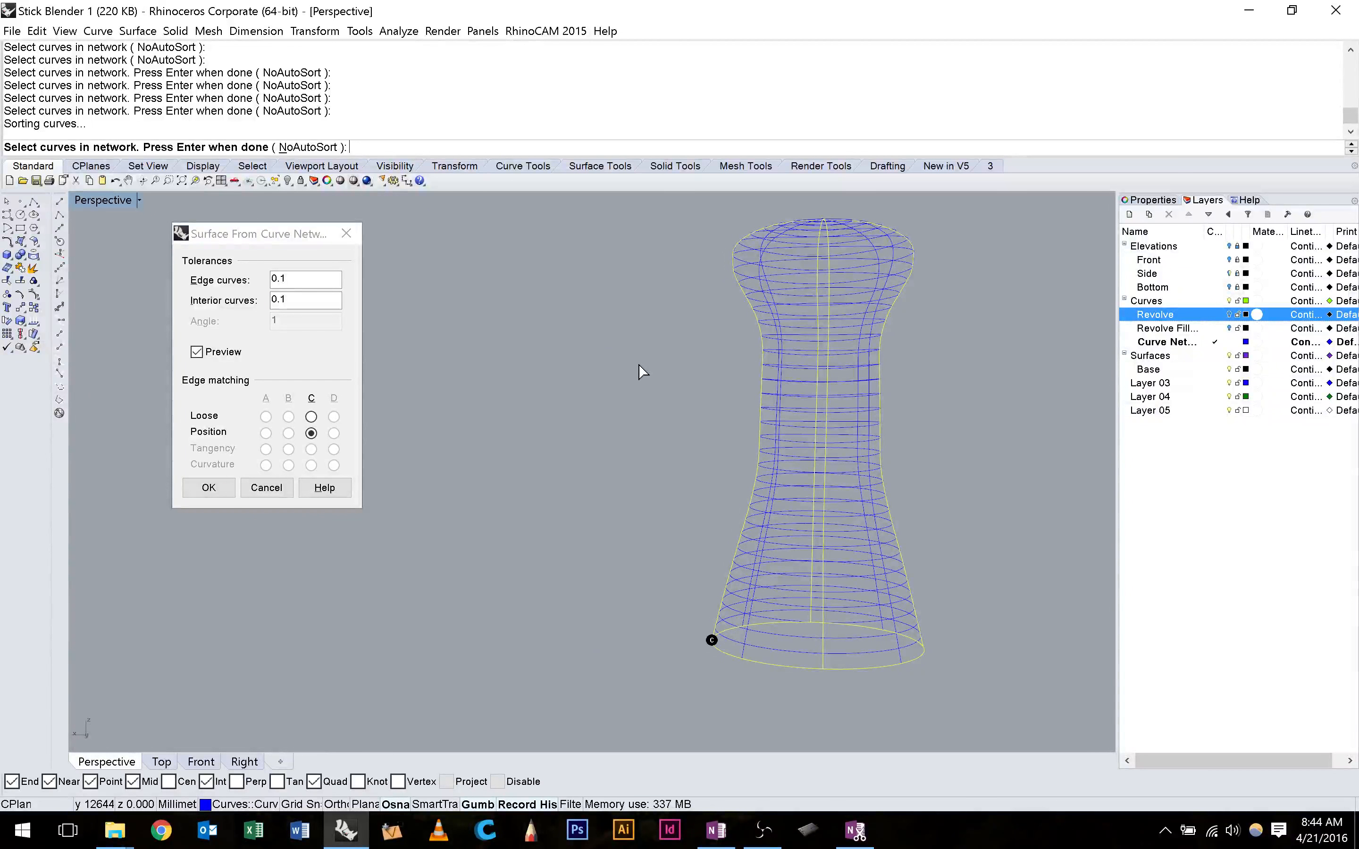
pyautogui.click(311, 416)
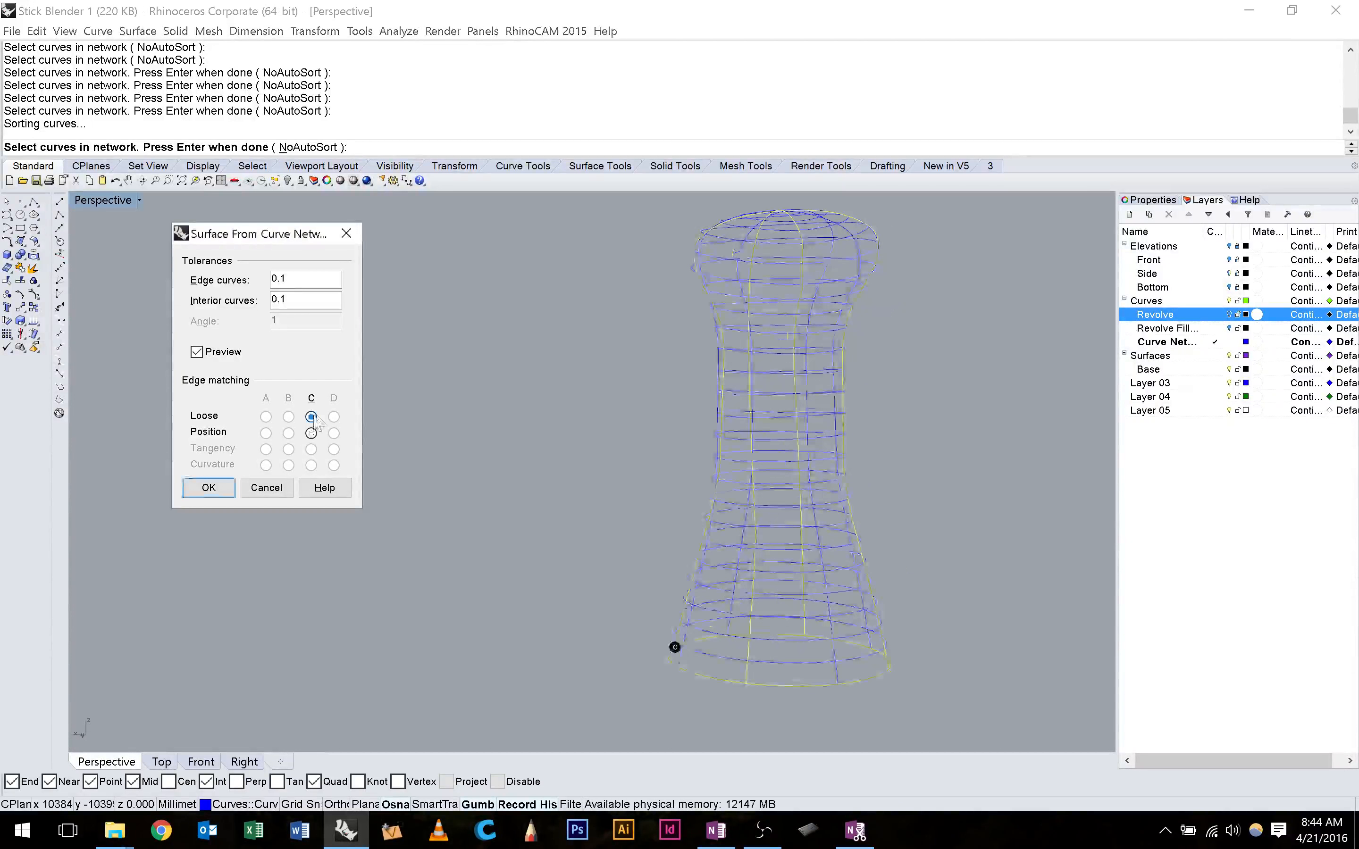
pyautogui.moveTo(581, 383)
pyautogui.mouseDown(button='right')
pyautogui.moveTo(597, 392)
pyautogui.moveTo(584, 390)
pyautogui.mouseUp(button='right')
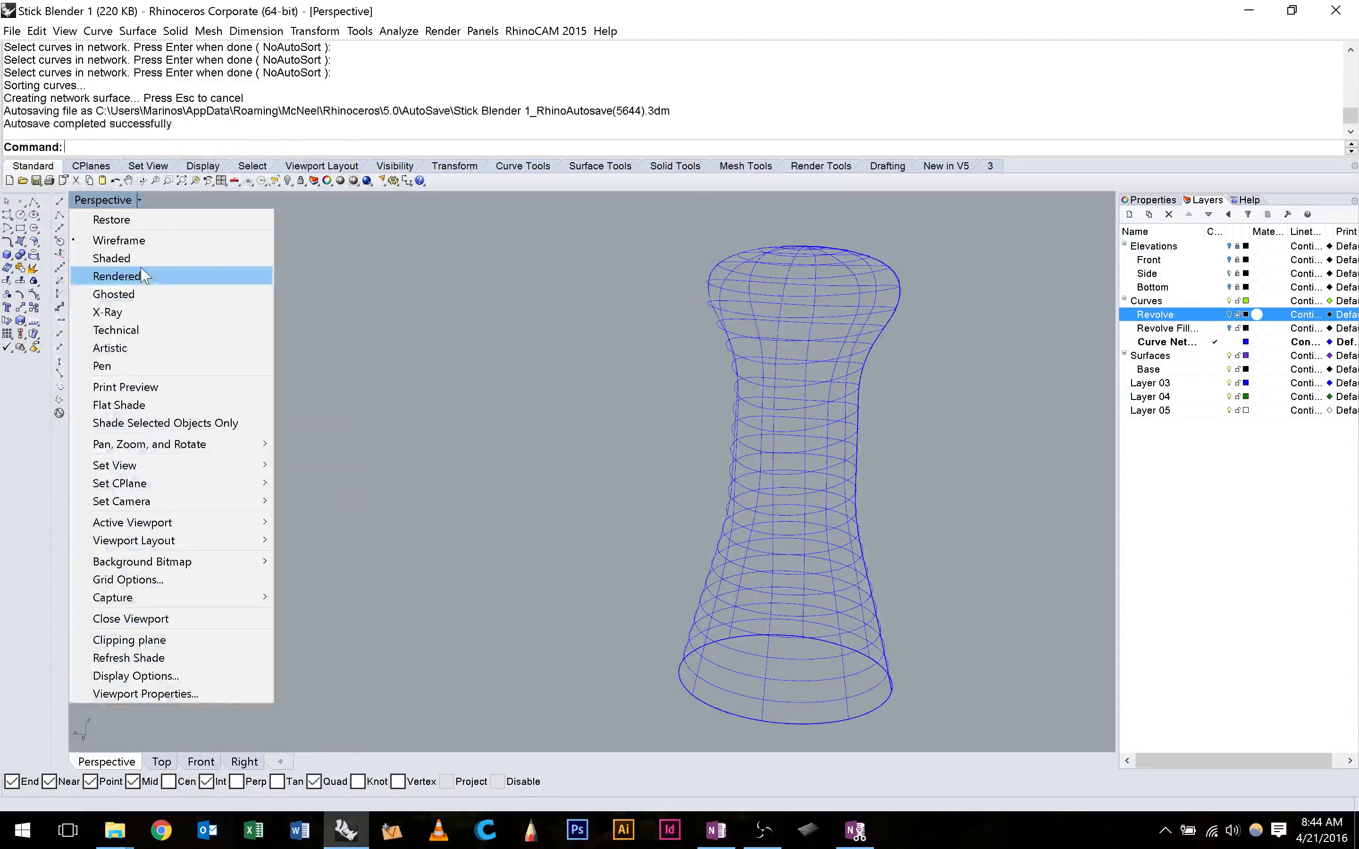
# Set the perspective view to Shaded display and examine the handle surface from several angles.
pyautogui.click(141, 260)
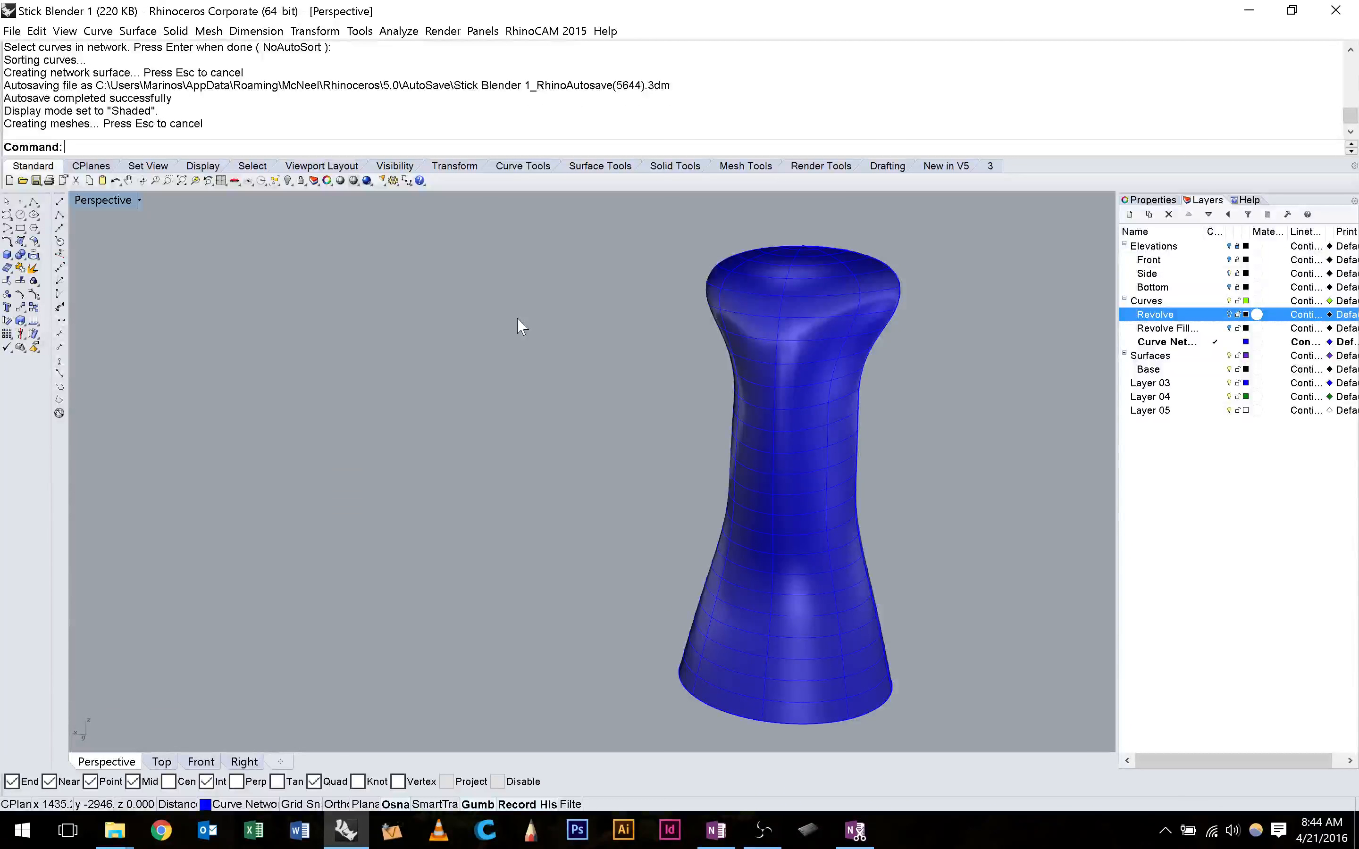
pyautogui.moveTo(521, 325); pyautogui.dragTo(442, 360, button='right')
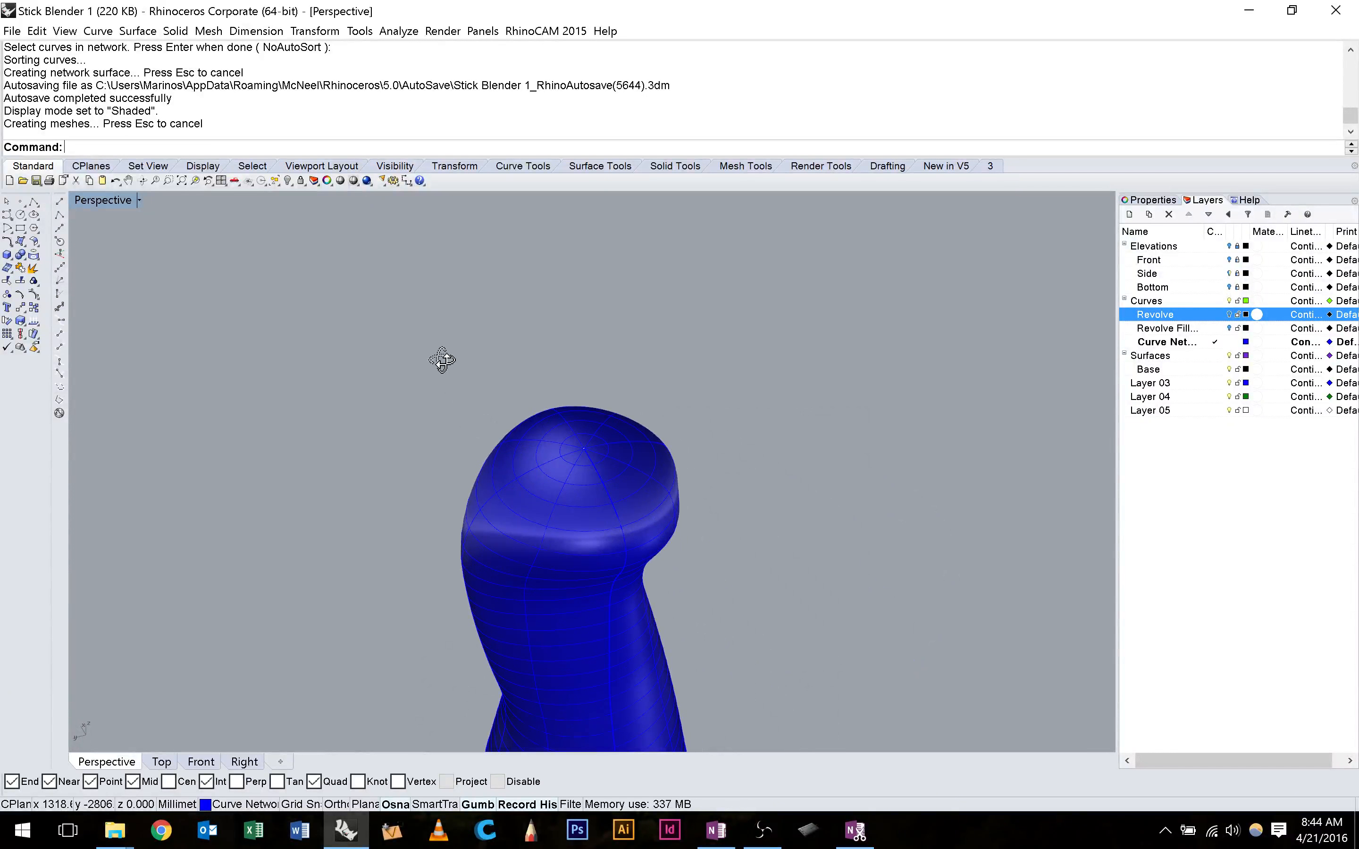
pyautogui.moveTo(442, 359); pyautogui.dragTo(526, 303, button='right')
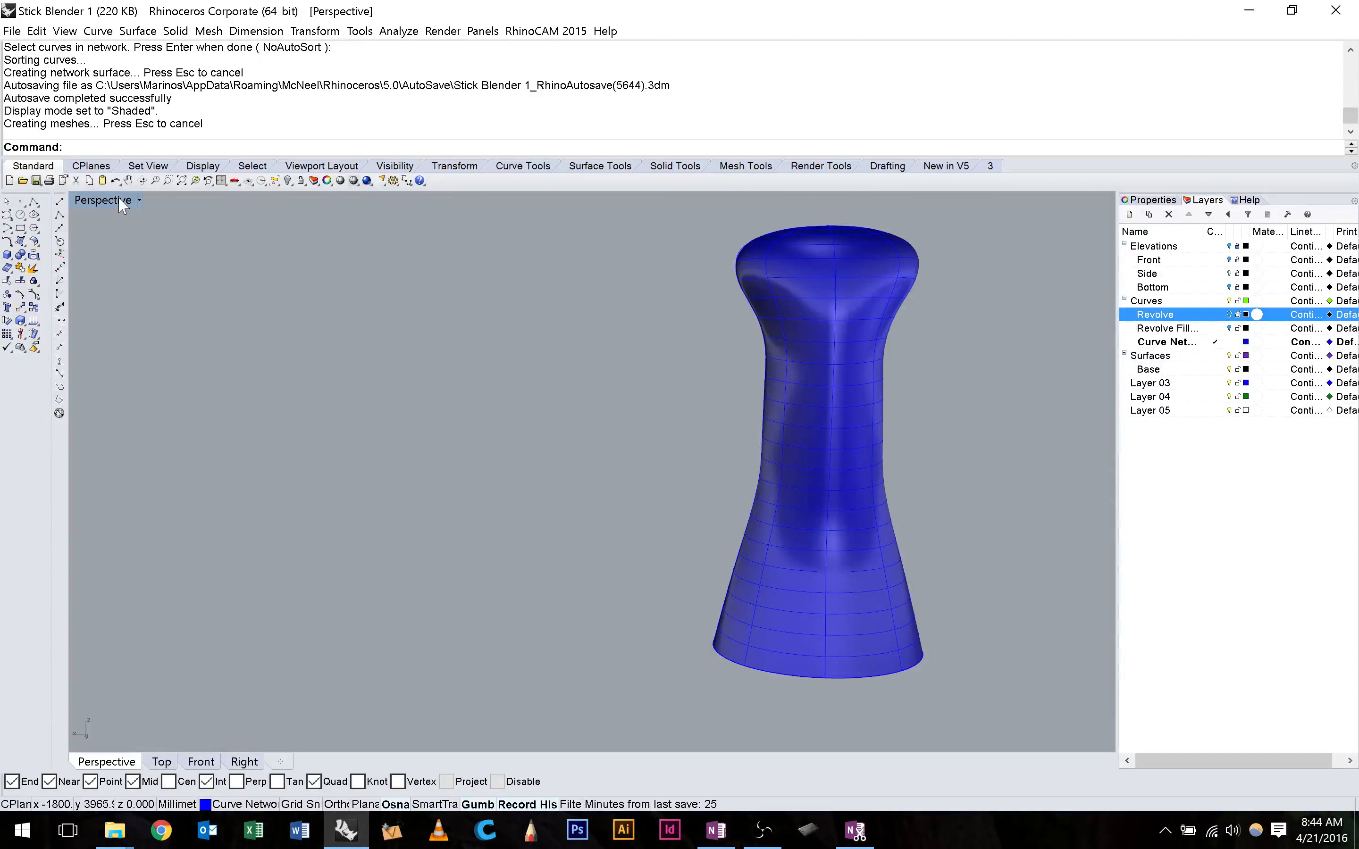
pyautogui.moveTo(561, 264); pyautogui.dragTo(622, 334, button='right')
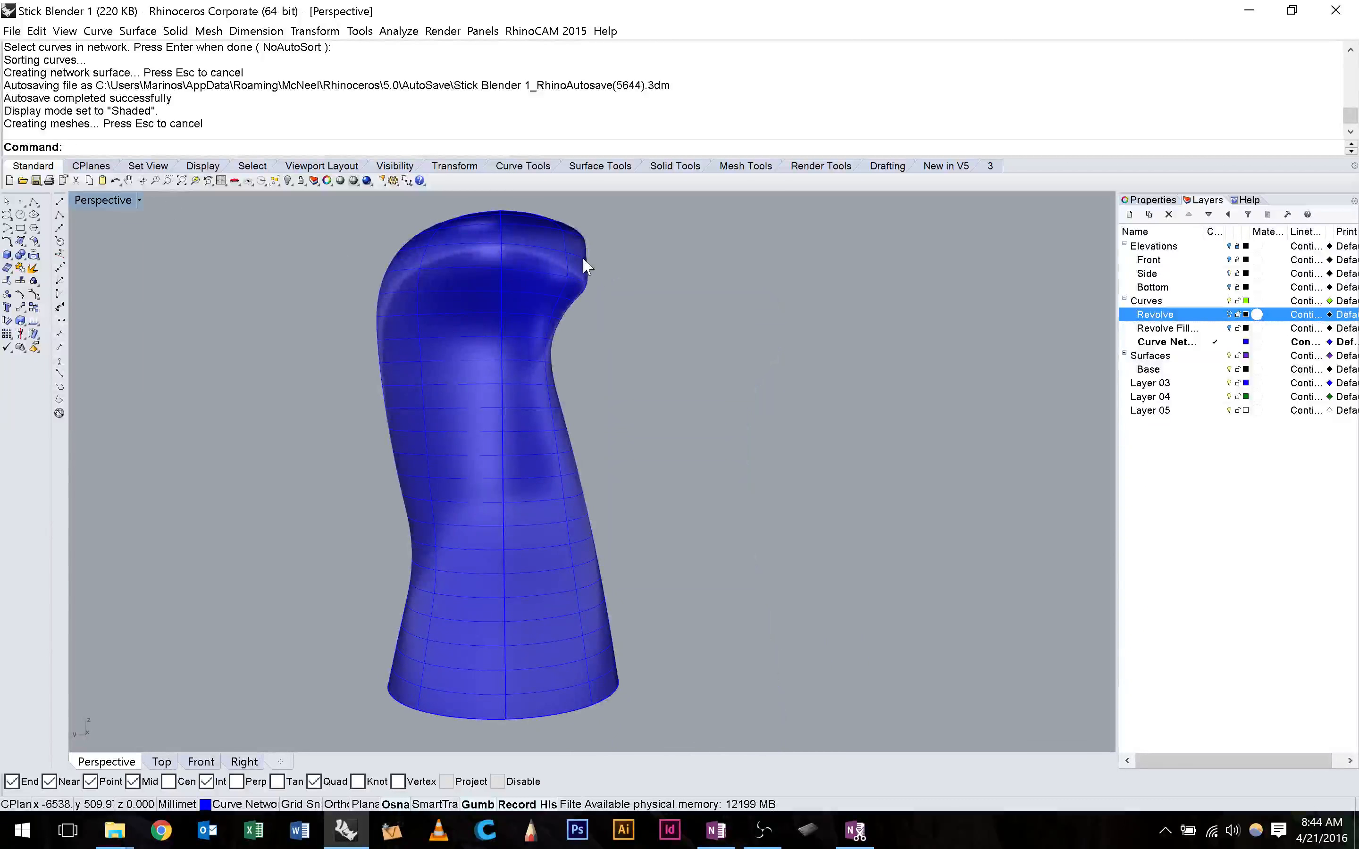
# Hide the network surface to look at its curves alone, and show it again.
pyautogui.click(519, 532)
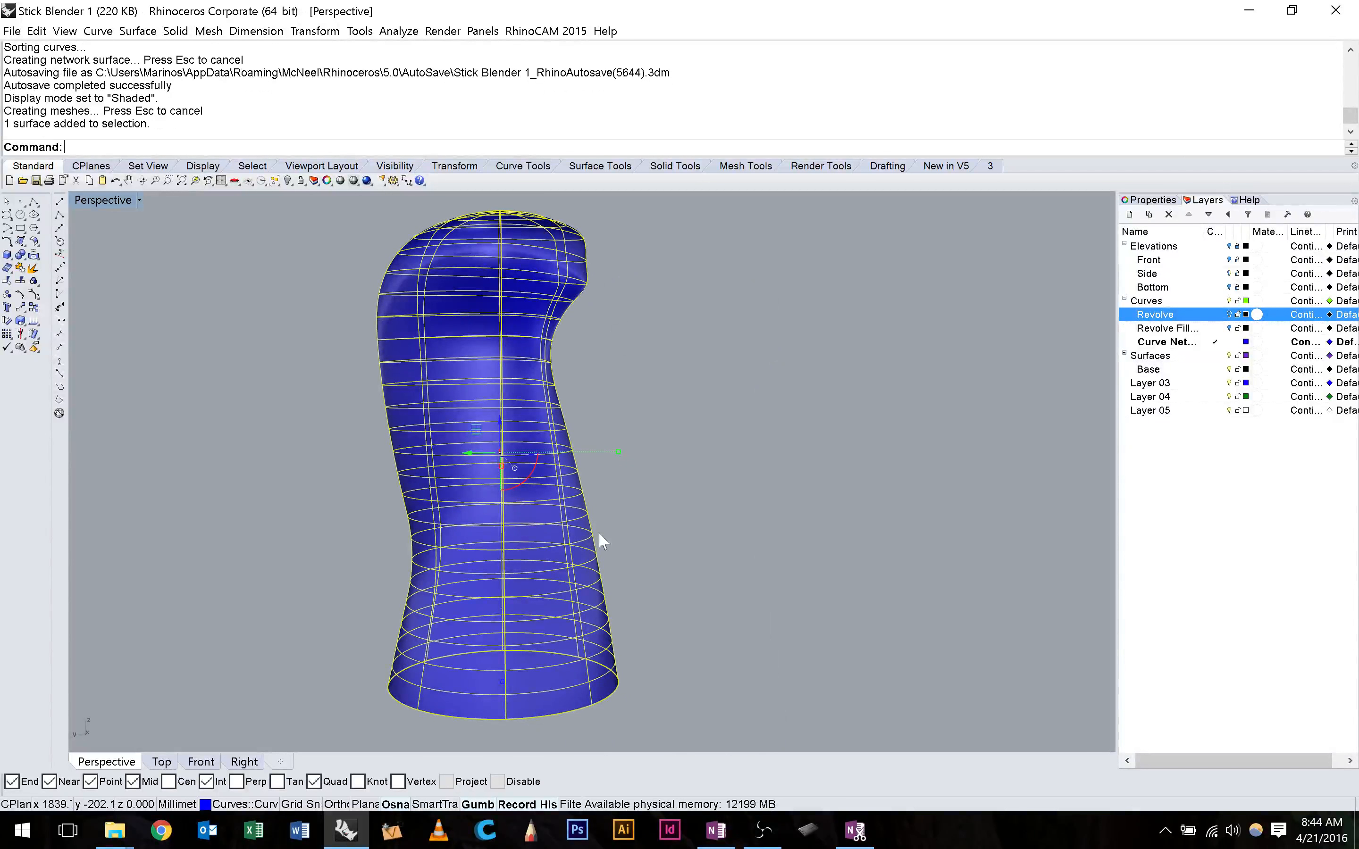
pyautogui.hotkey('ctrl', 'h')
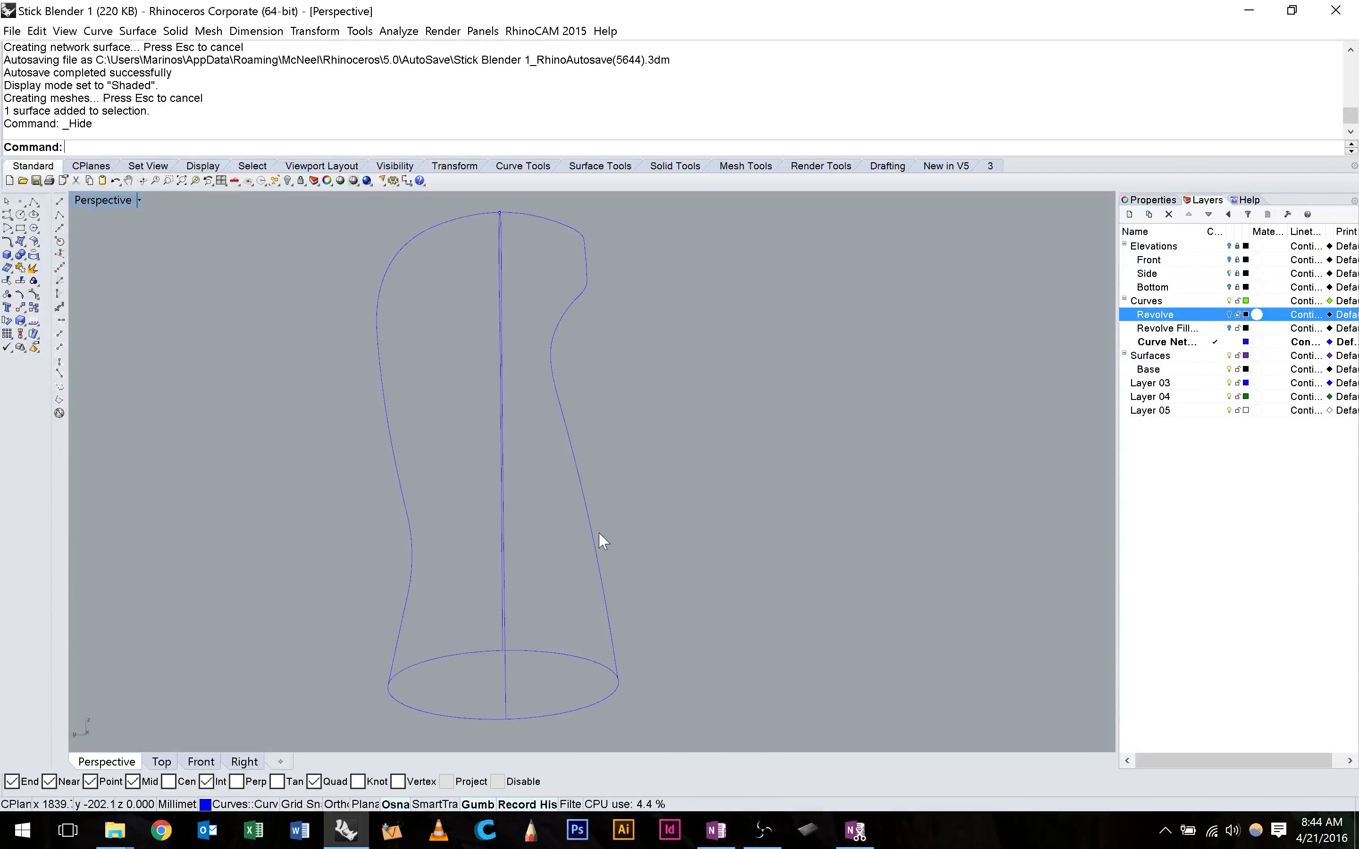
pyautogui.hotkey('ctrl', 'alt', 'h')
pyautogui.moveTo(603, 541); pyautogui.dragTo(567, 371, button='right')
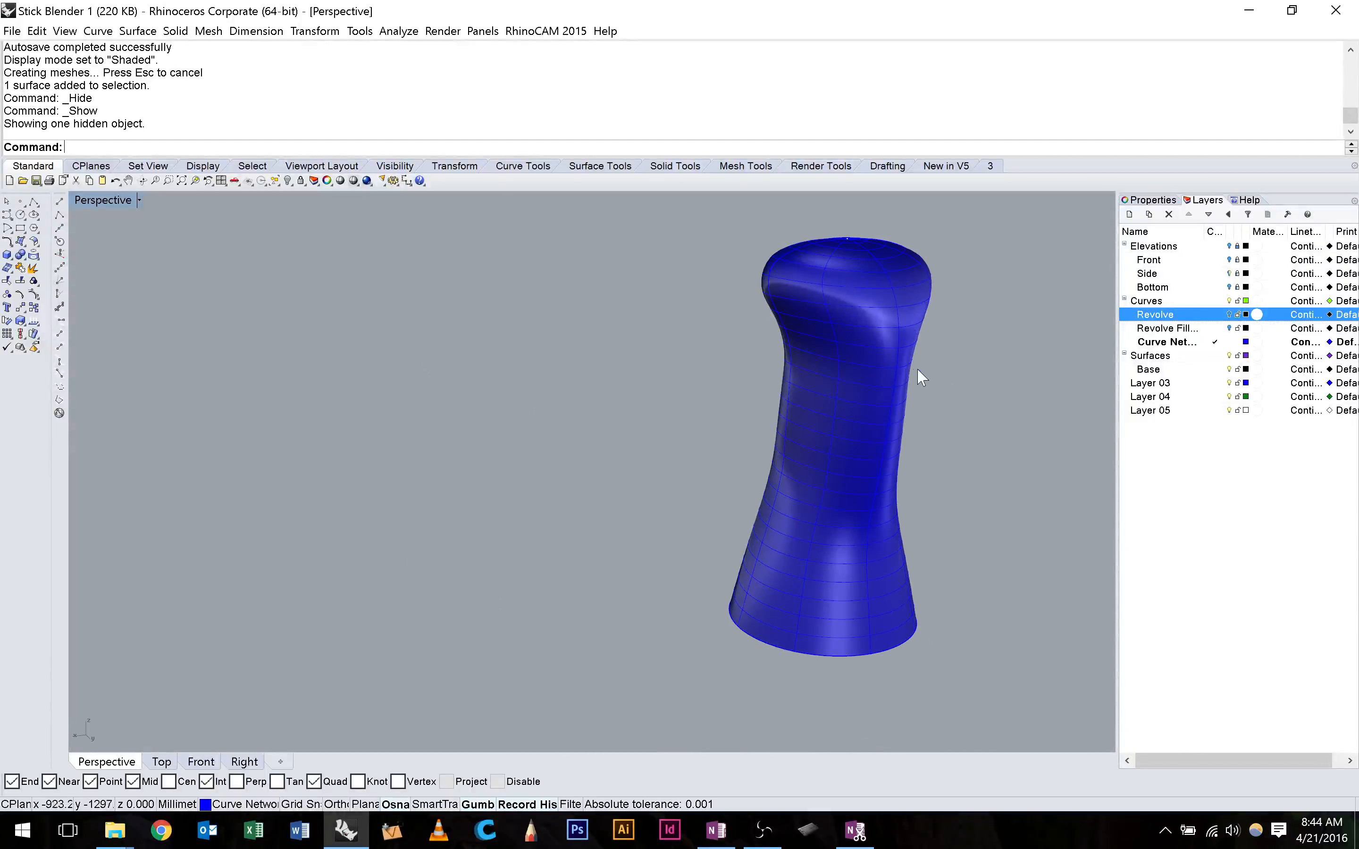
# Hide the surface in the four-viewport layout to examine its curves, and restore the surface and the maximized perspective view.
pyautogui.click(884, 404)
pyautogui.moveTo(884, 404); pyautogui.dragTo(567, 424, button='right')
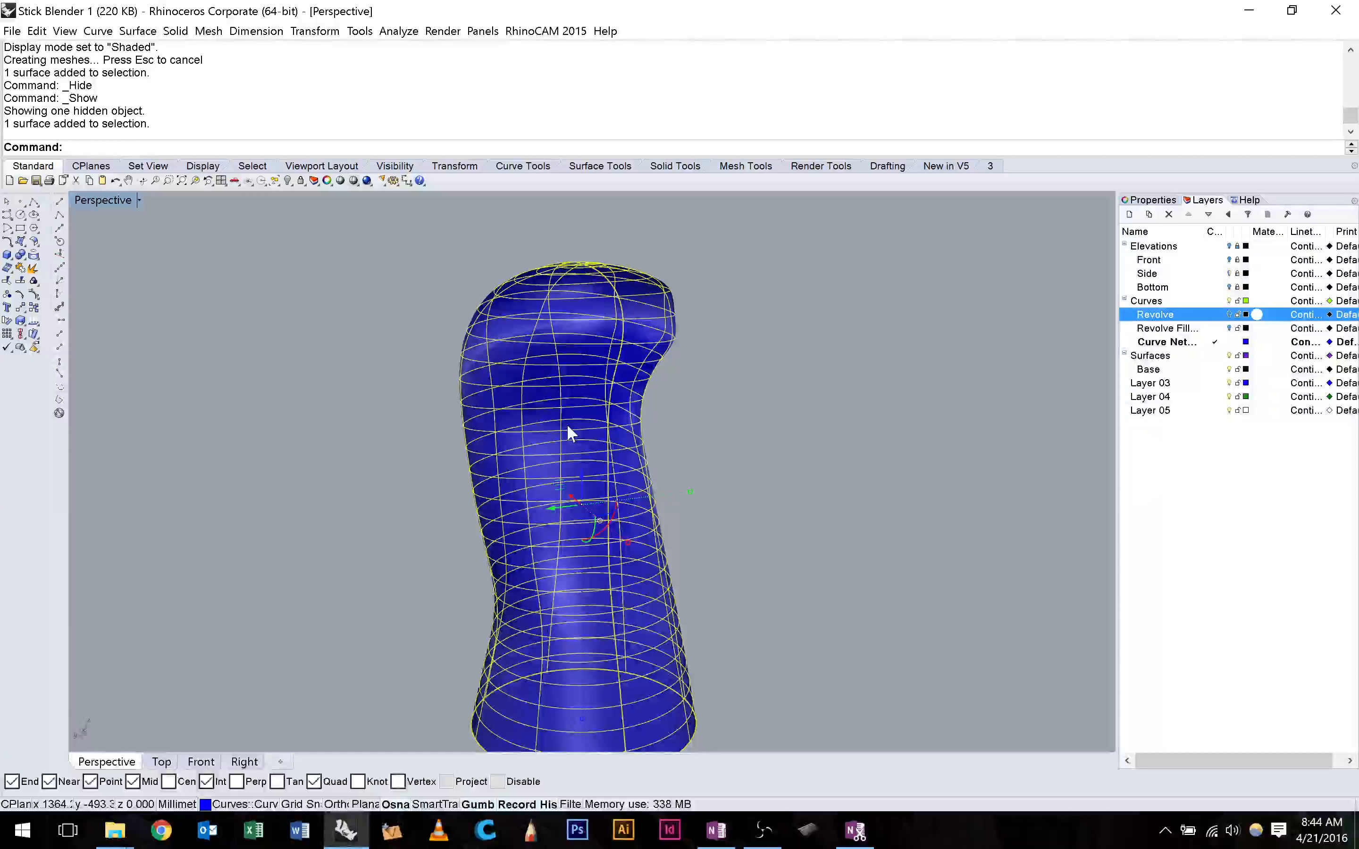
pyautogui.click(842, 282)
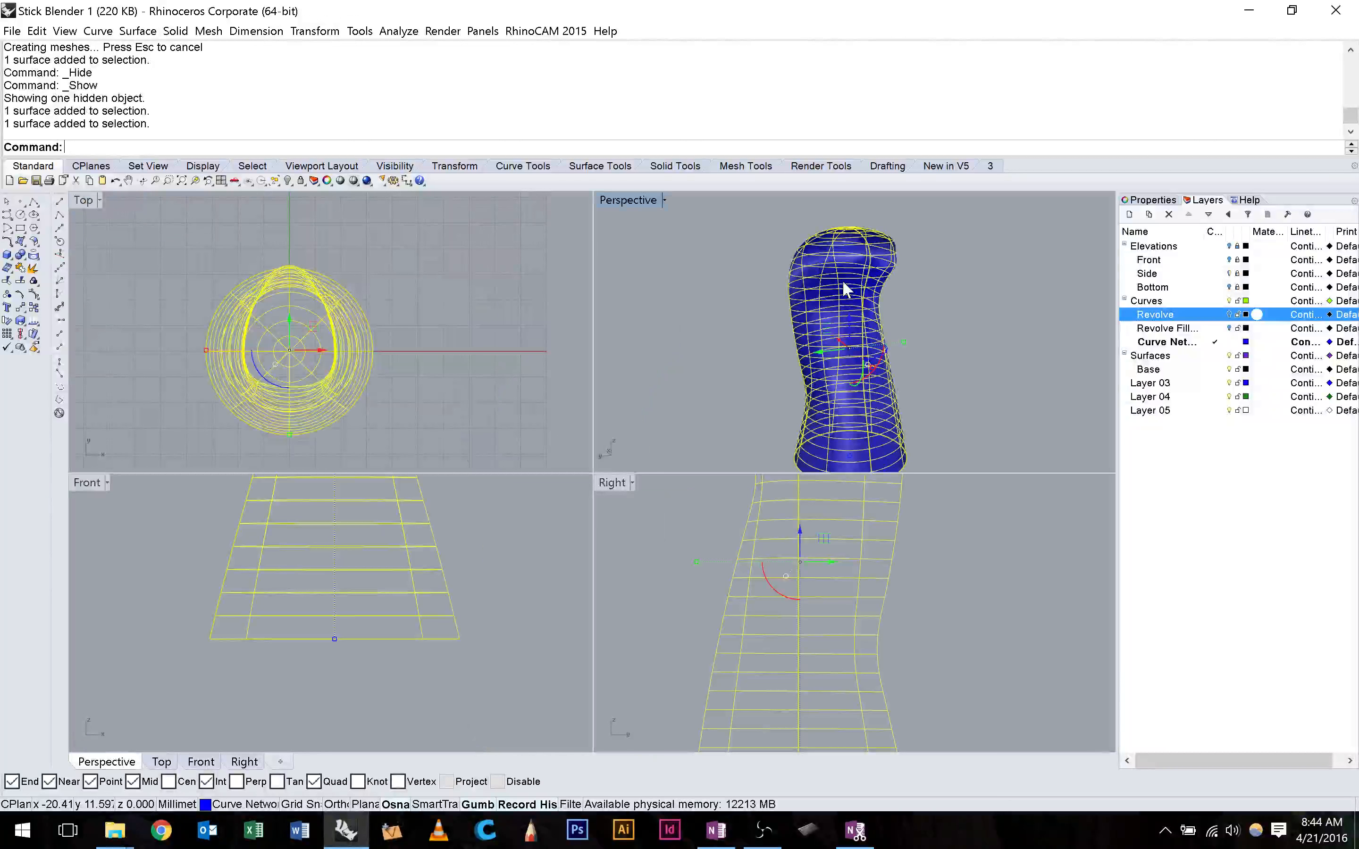
pyautogui.hotkey('ctrl', 'h')
pyautogui.moveTo(902, 273); pyautogui.dragTo(909, 271, button='right')
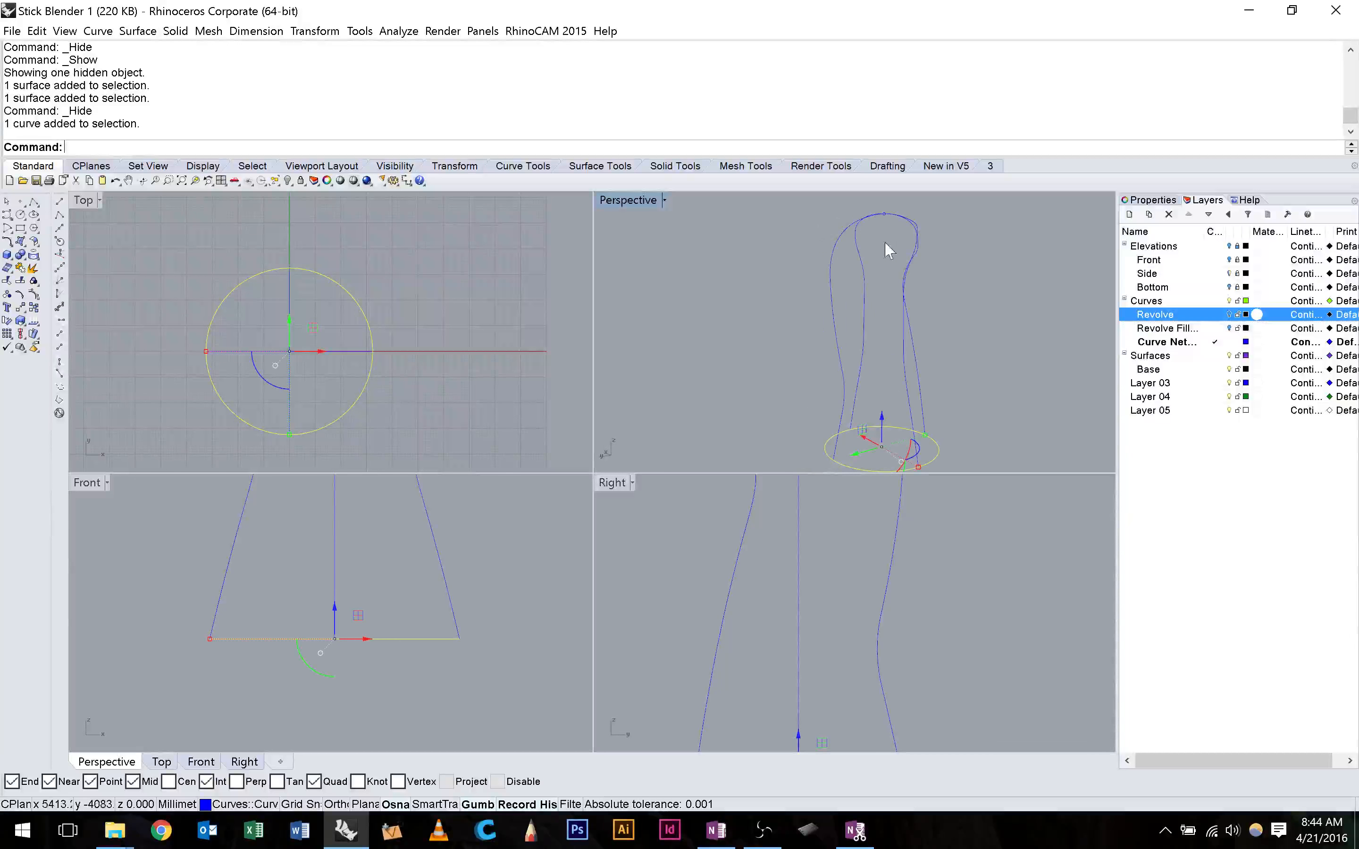
pyautogui.click(737, 266)
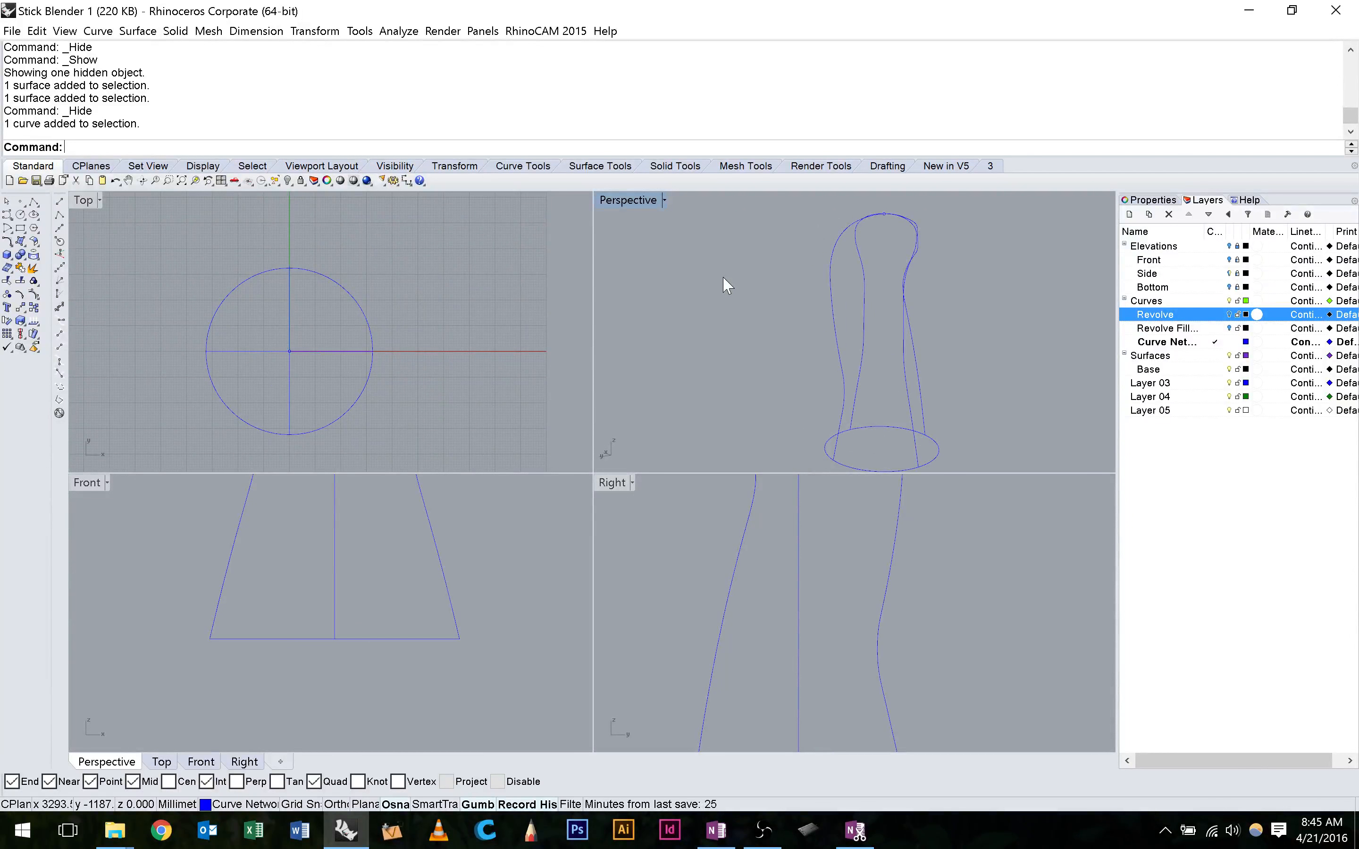
pyautogui.hotkey('ctrl', 'alt', 'h')
pyautogui.hotkey('ctrl', 'm')
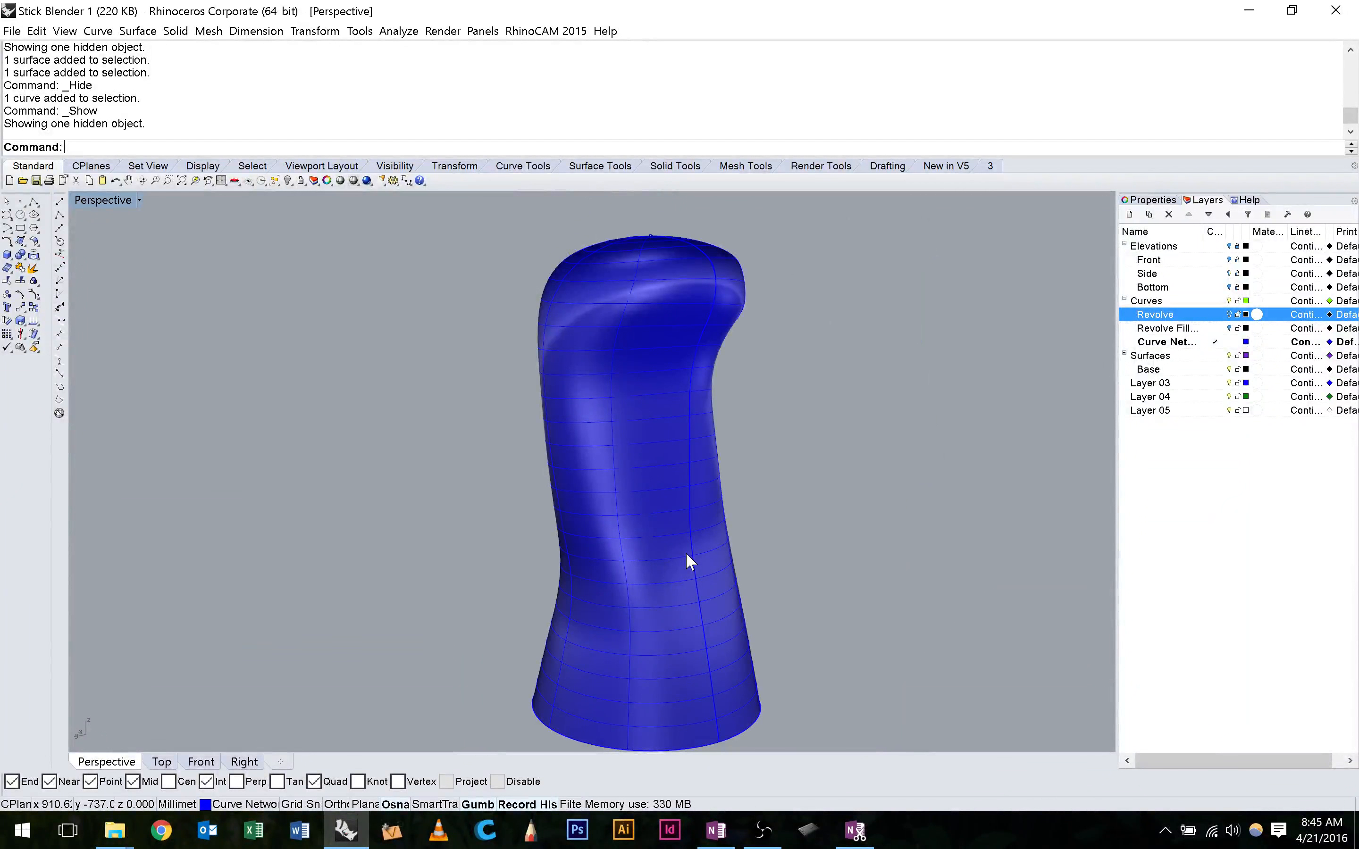
# Create two horizontal section curves through the surface in the Front view, one at the neck and one just above the base flare.
pyautogui.hotkey('ctrl', 'F2')
pyautogui.scroll(3, 637, 410)
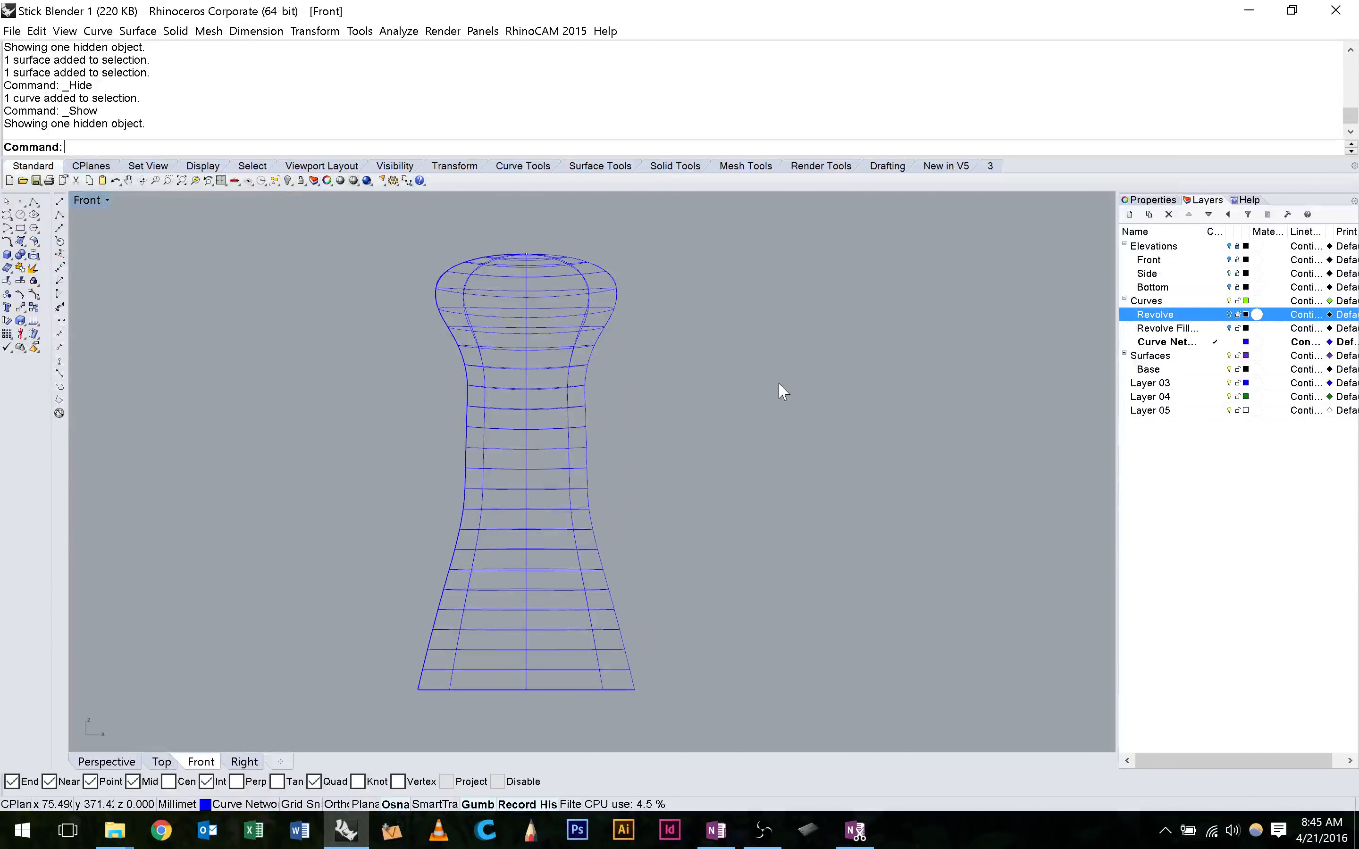
pyautogui.write('Section')
pyautogui.press('Return')
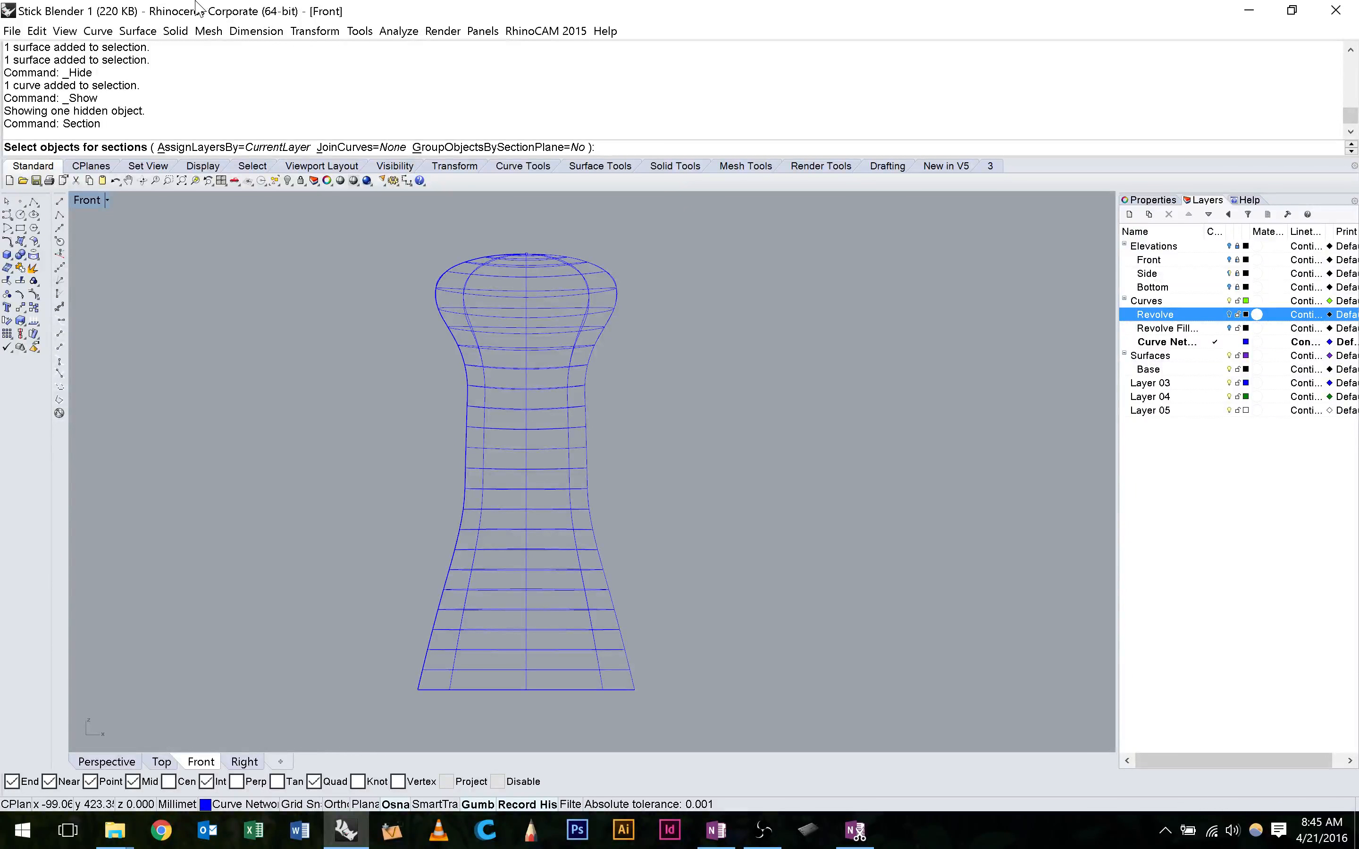
pyautogui.click(616, 292)
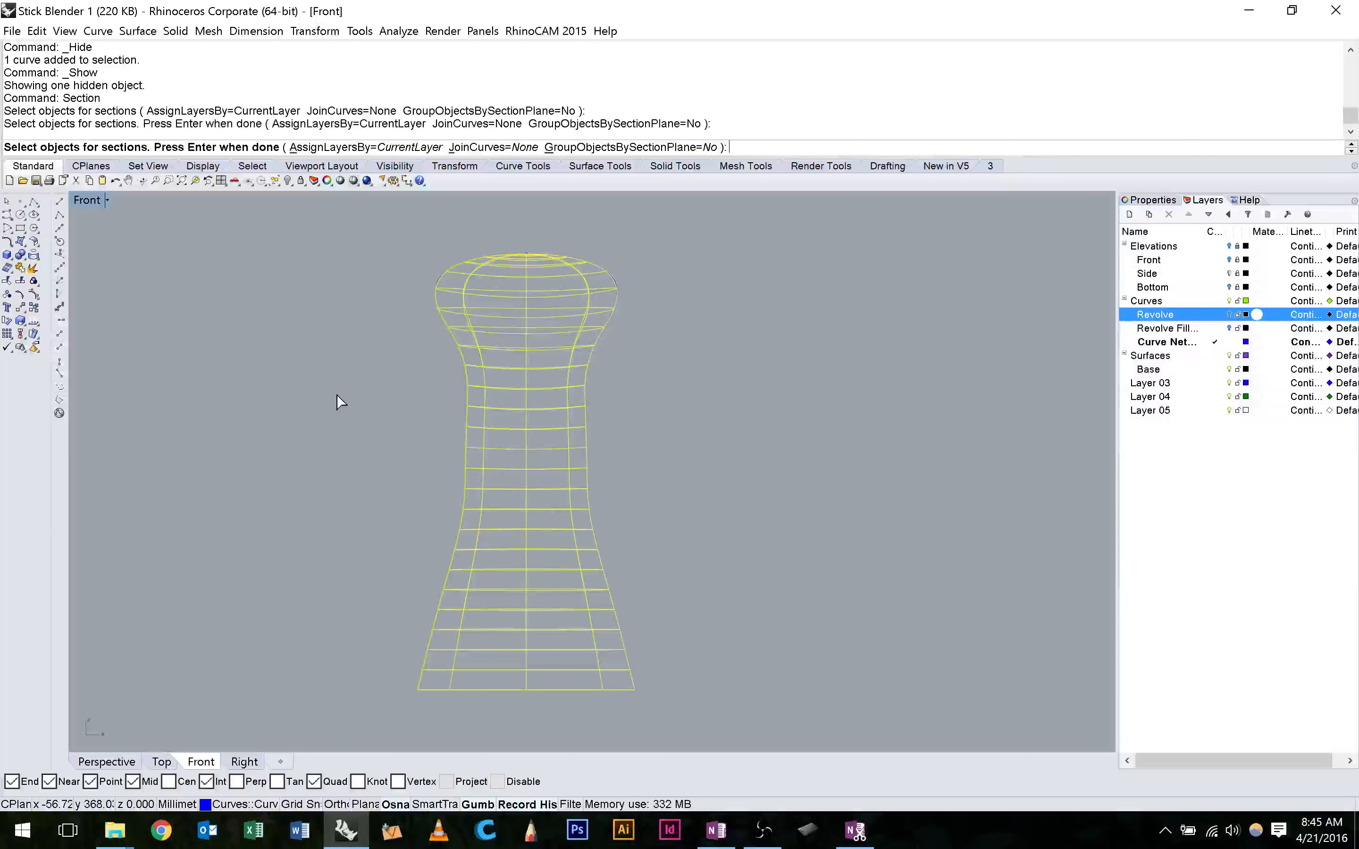
pyautogui.press('Return')
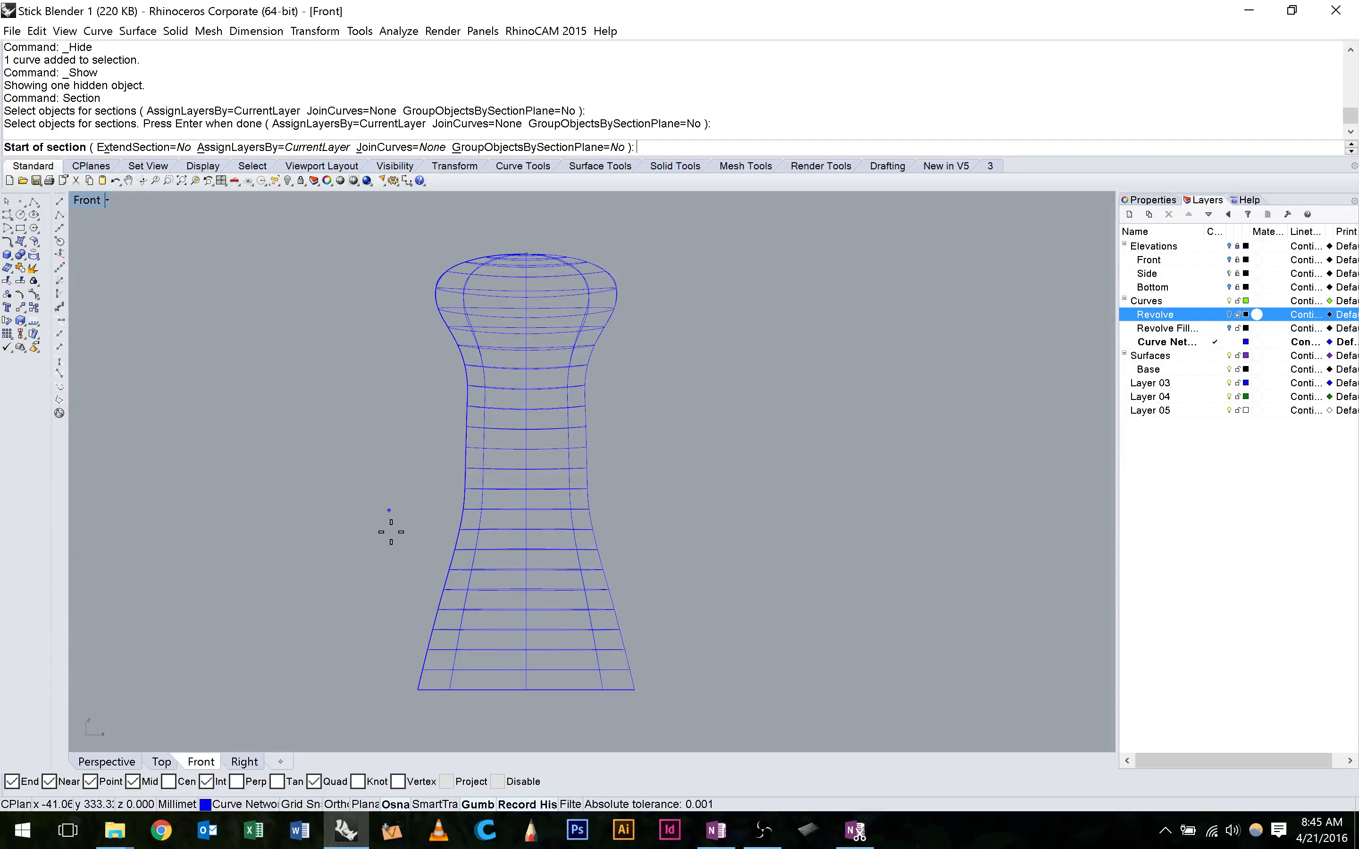
pyautogui.scroll(3, 449, 303)
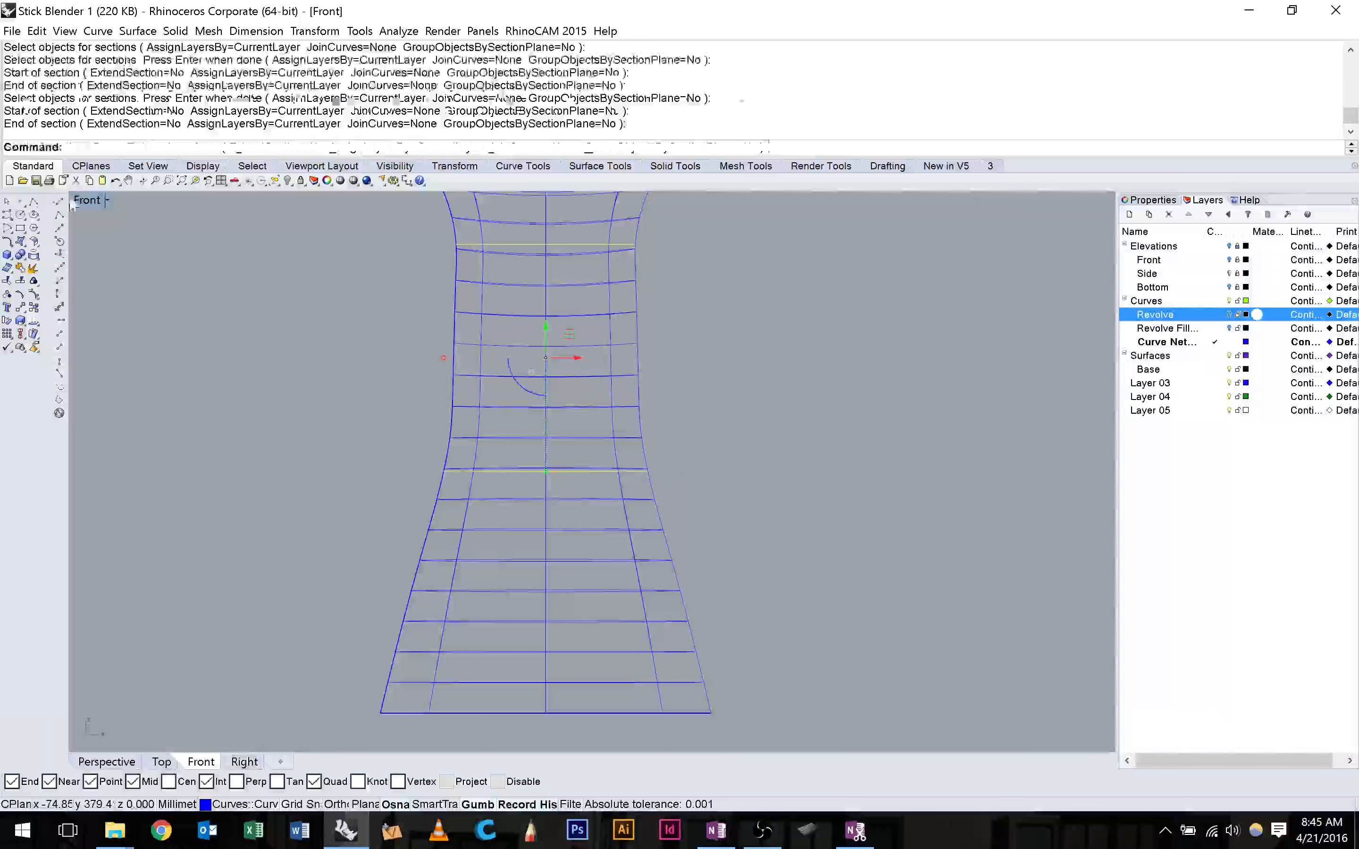
# Delete the network surface in the perspective view and examine the remaining profile and section curves.
pyautogui.doubleClick(87, 200)
pyautogui.click(628, 200)
pyautogui.doubleClick(628, 200)
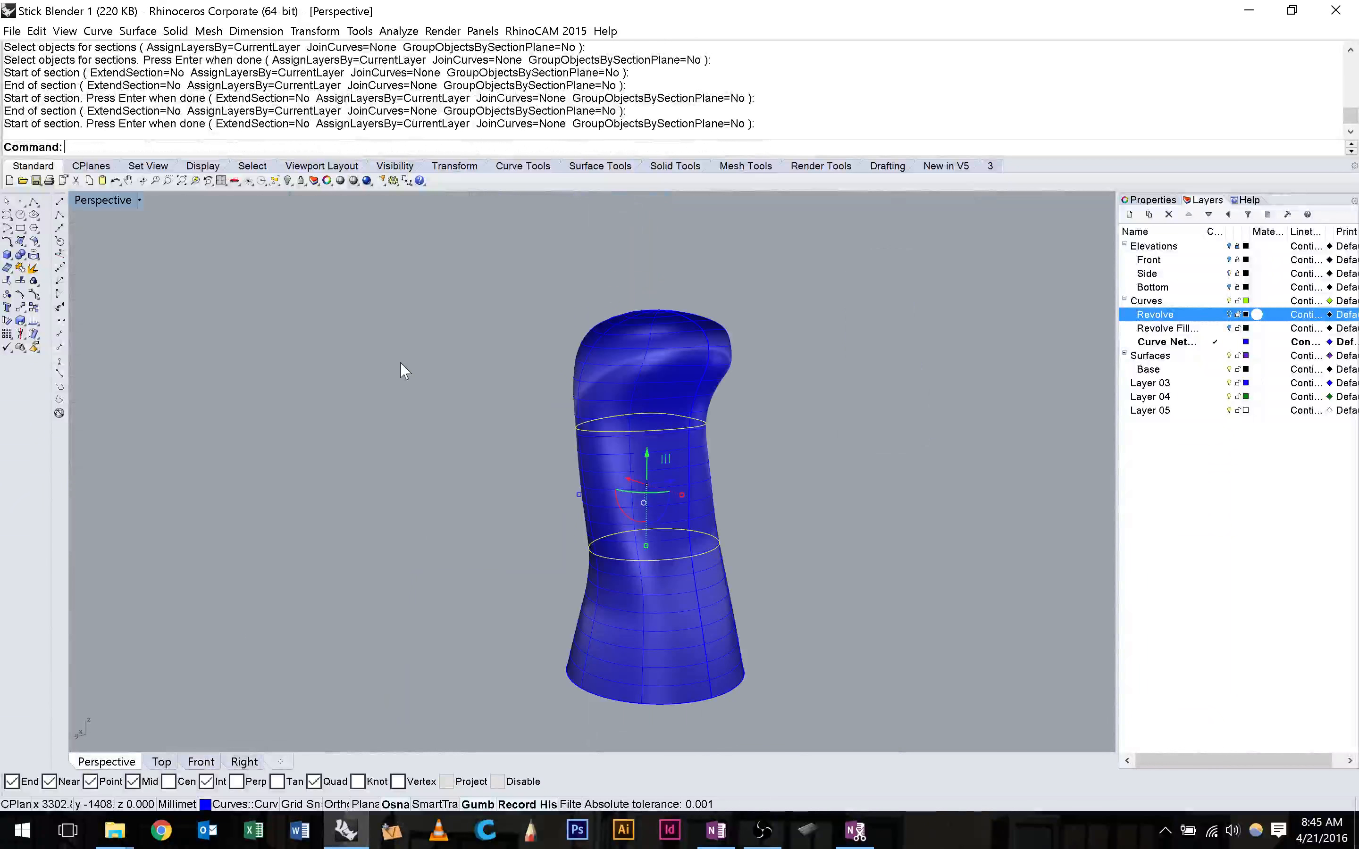
pyautogui.click(613, 488)
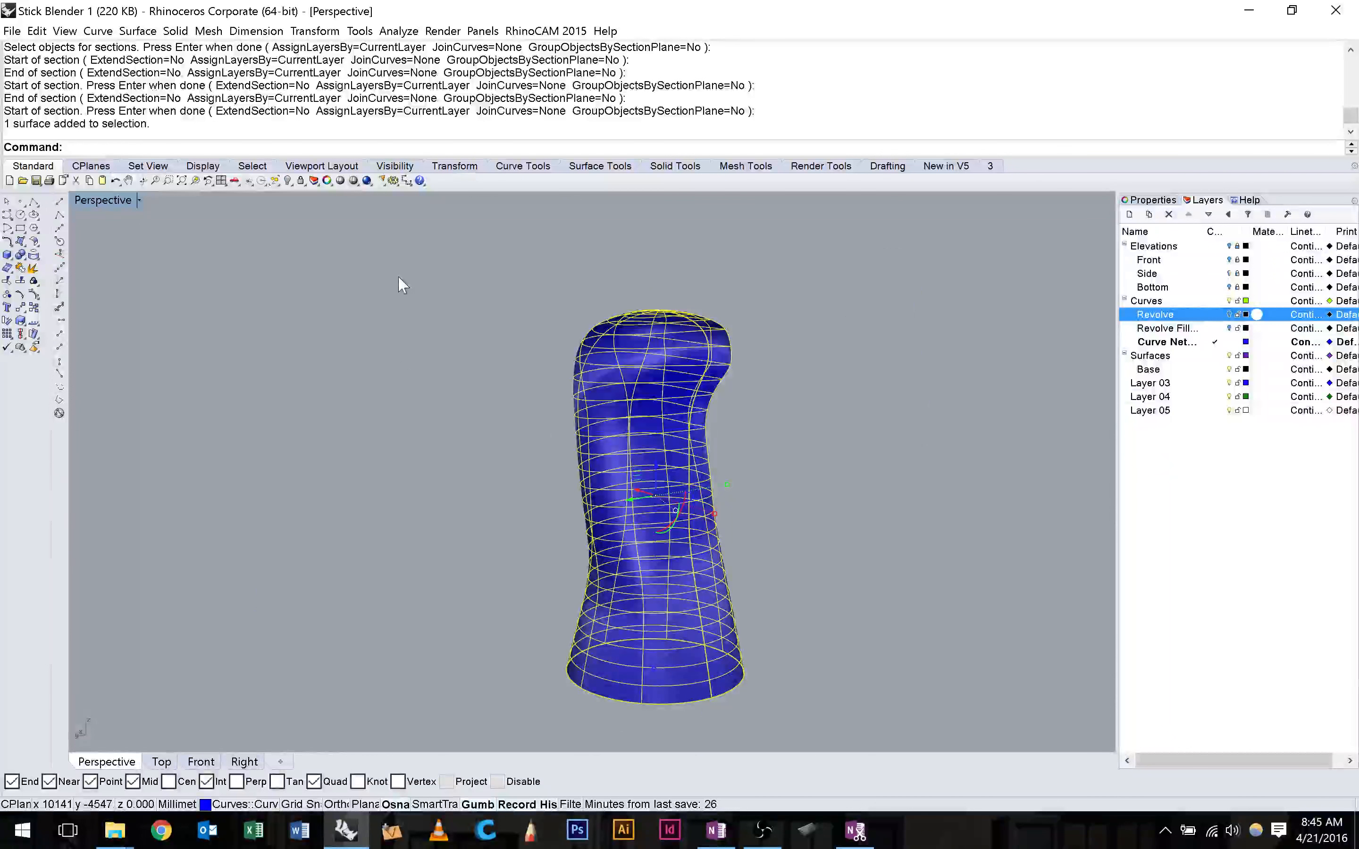
pyautogui.press('Delete')
pyautogui.scroll(4, 695, 455)
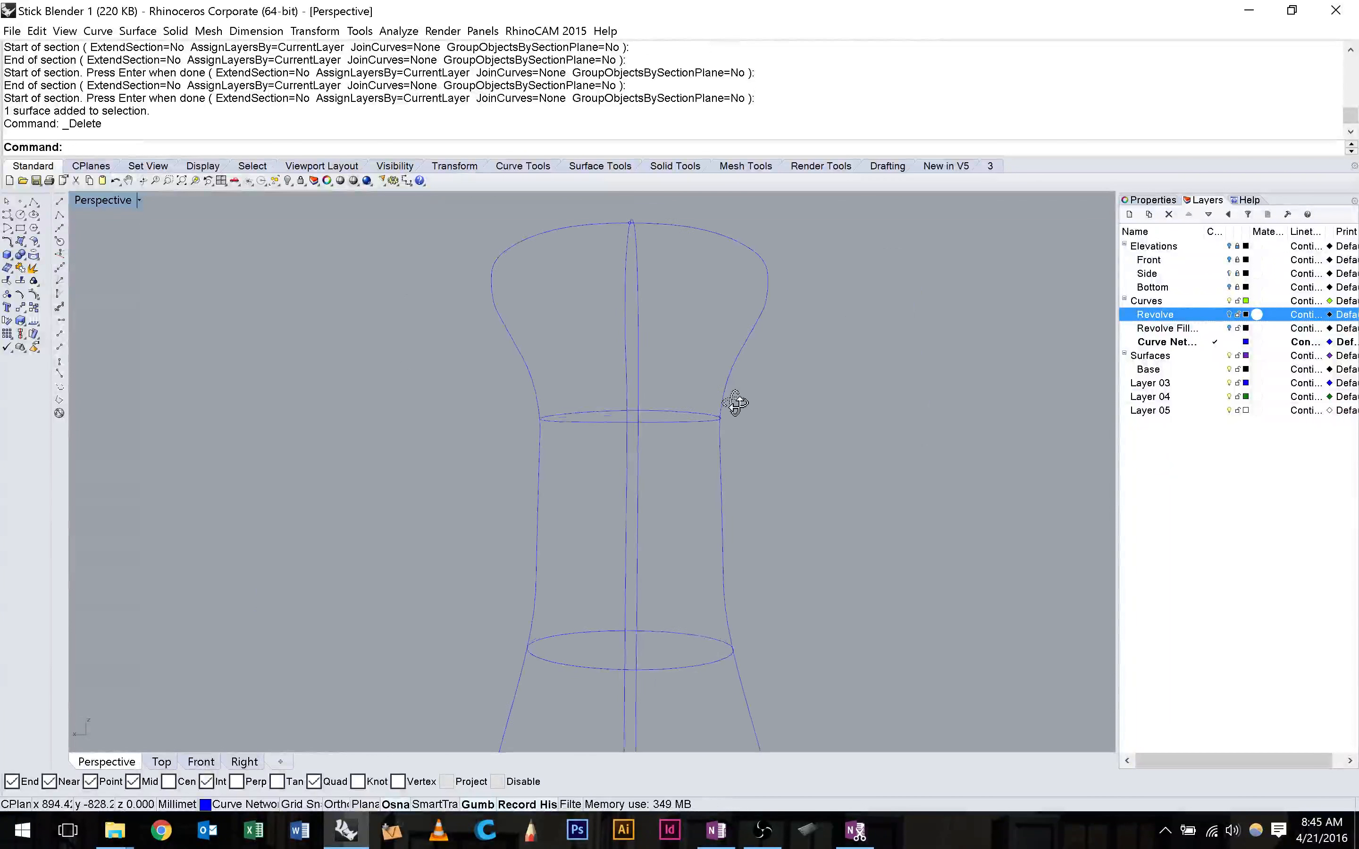
pyautogui.moveTo(732, 399); pyautogui.dragTo(622, 384, button='right')
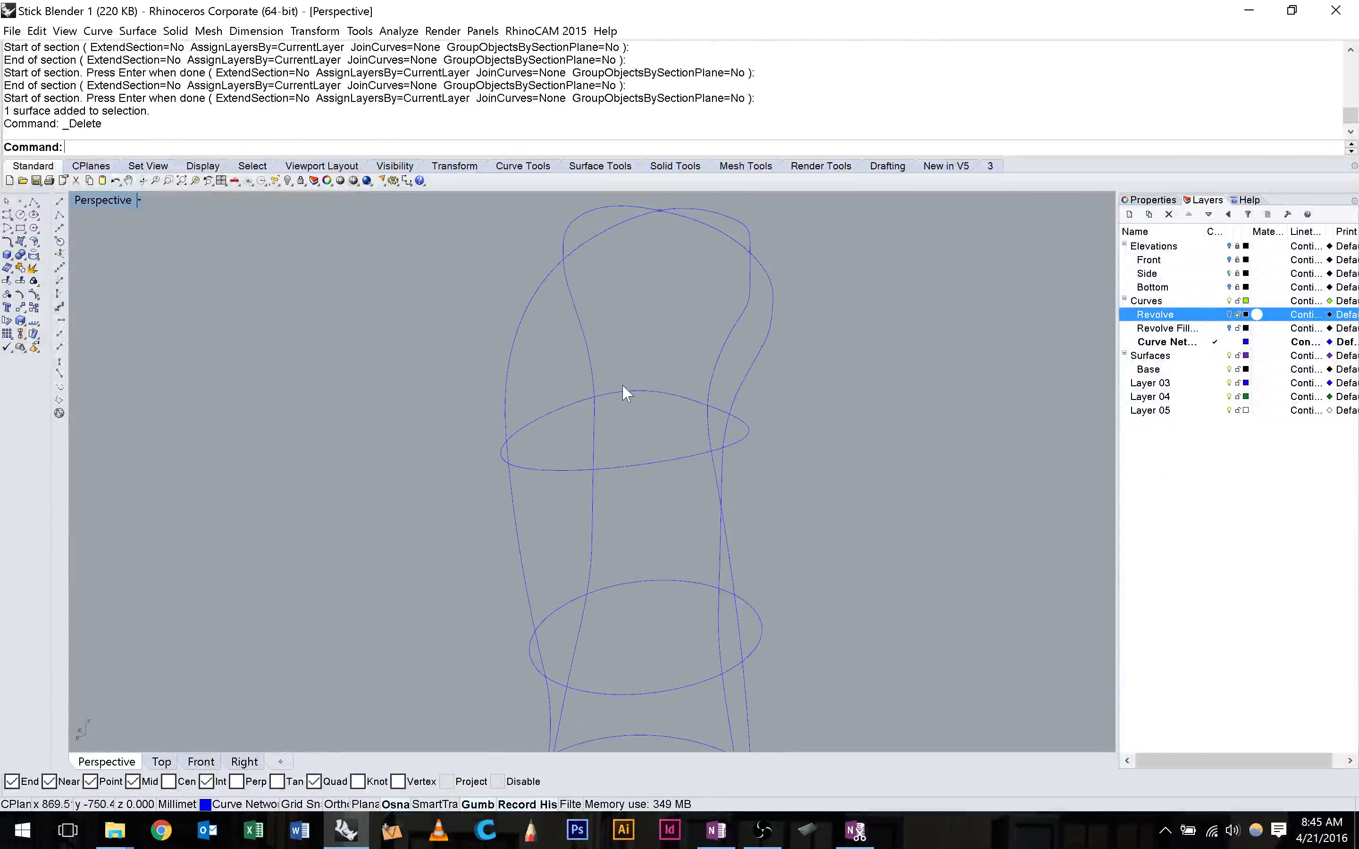
pyautogui.moveTo(737, 501); pyautogui.dragTo(786, 427, button='right')
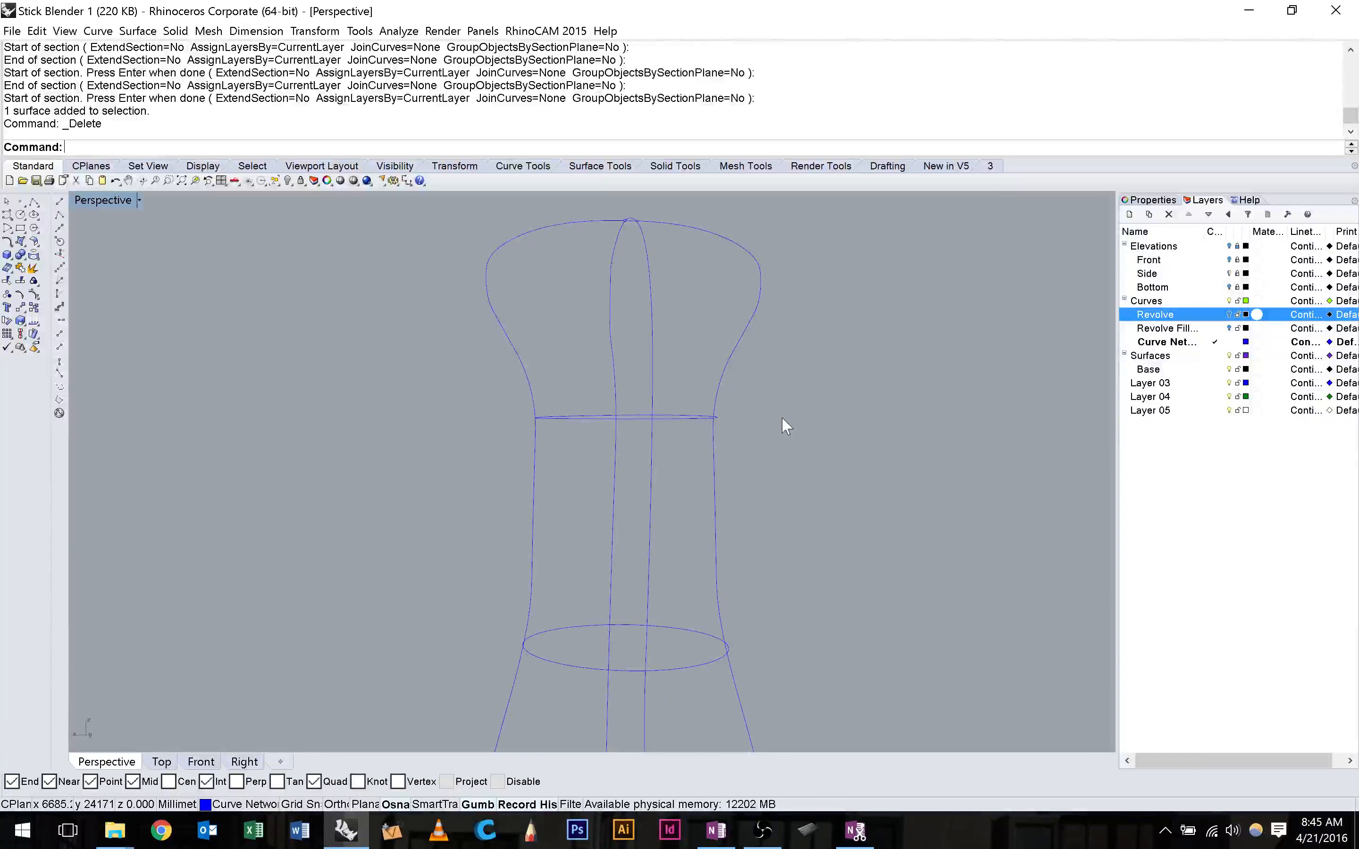
pyautogui.moveTo(786, 427); pyautogui.dragTo(705, 502, button='right')
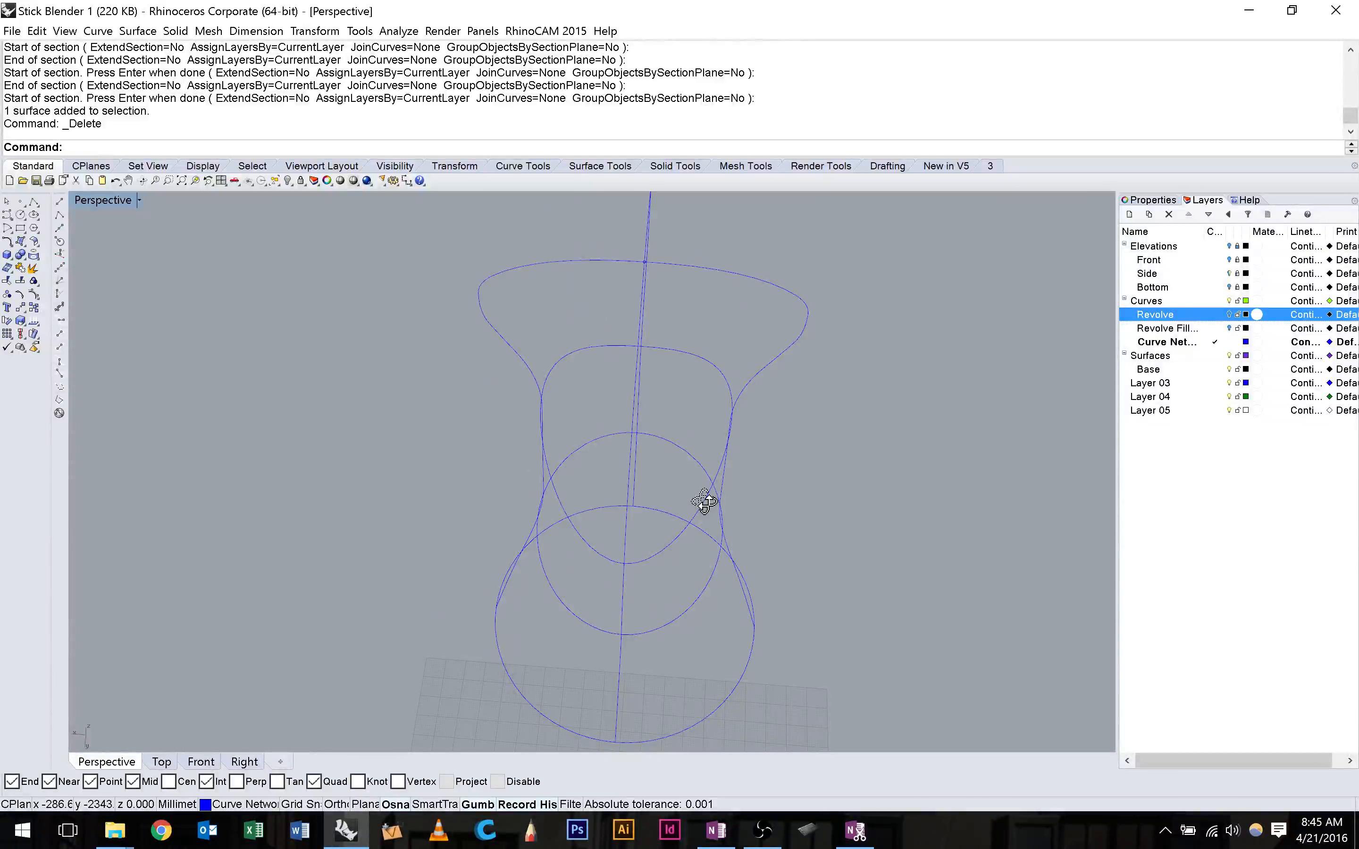
# Draw a straight polyline segment across the neck section curve, between its intersections with the two opposite center profile curves.
pyautogui.moveTo(705, 501); pyautogui.dragTo(513, 443, button='right')
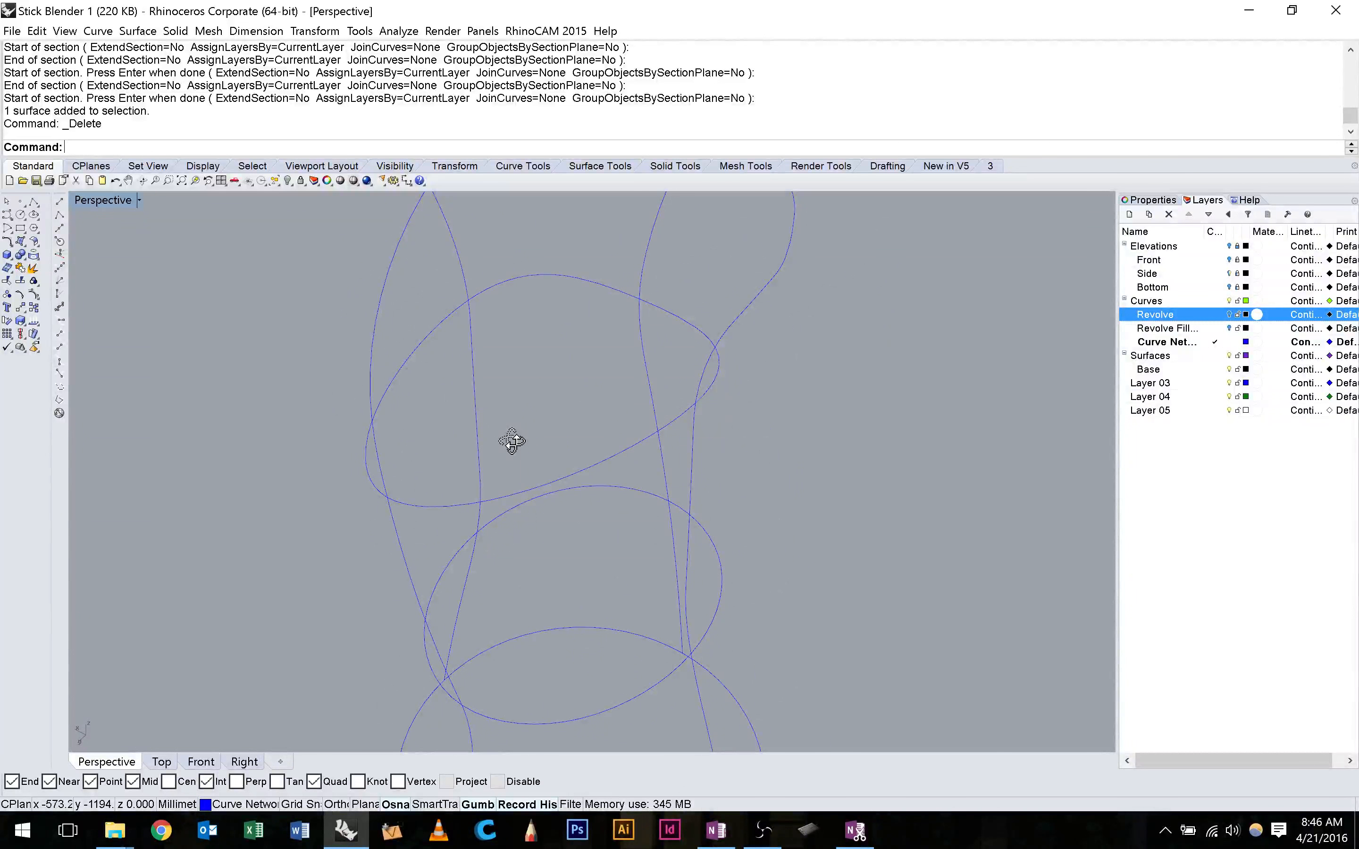
pyautogui.moveTo(511, 441); pyautogui.dragTo(479, 410, button='right')
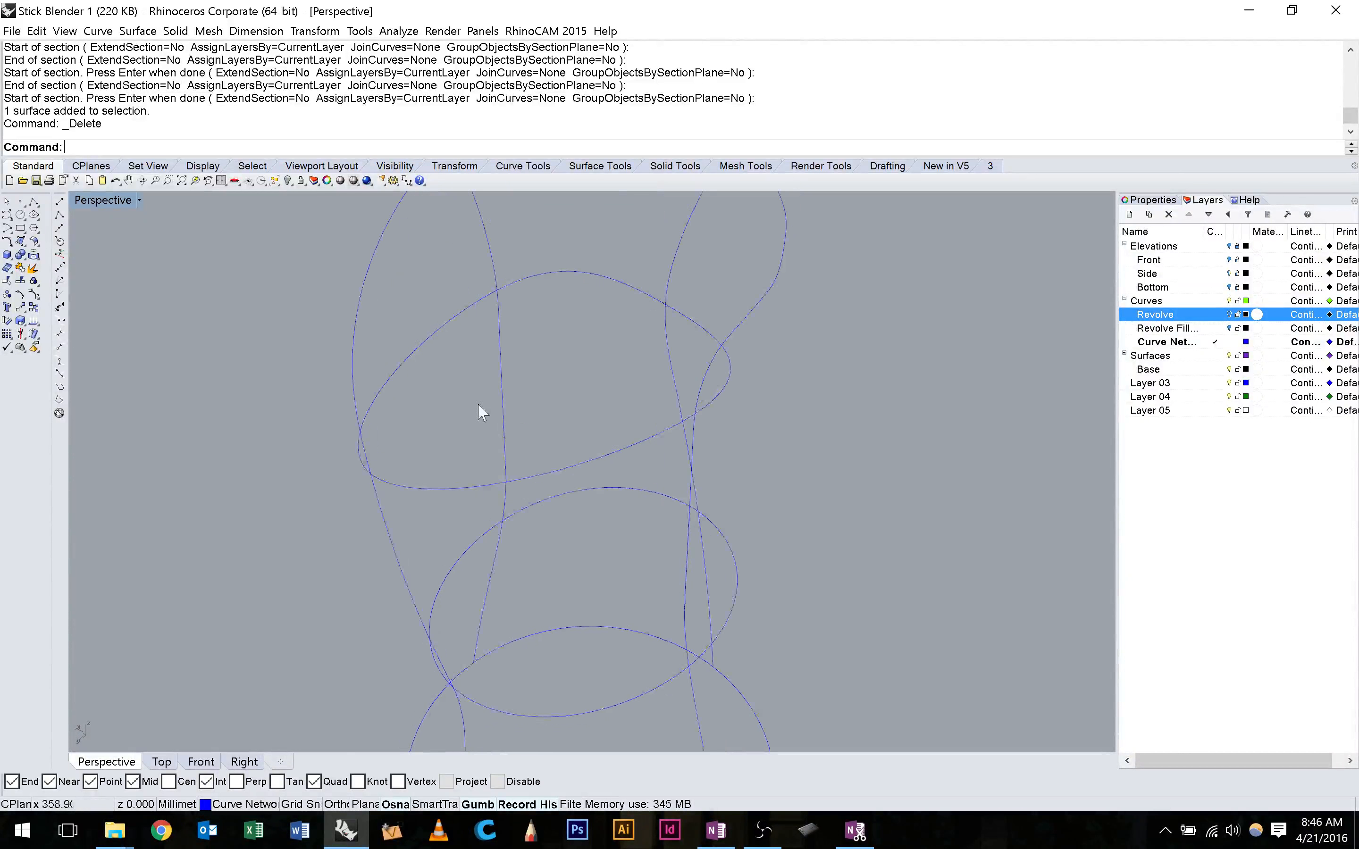
pyautogui.click(685, 438)
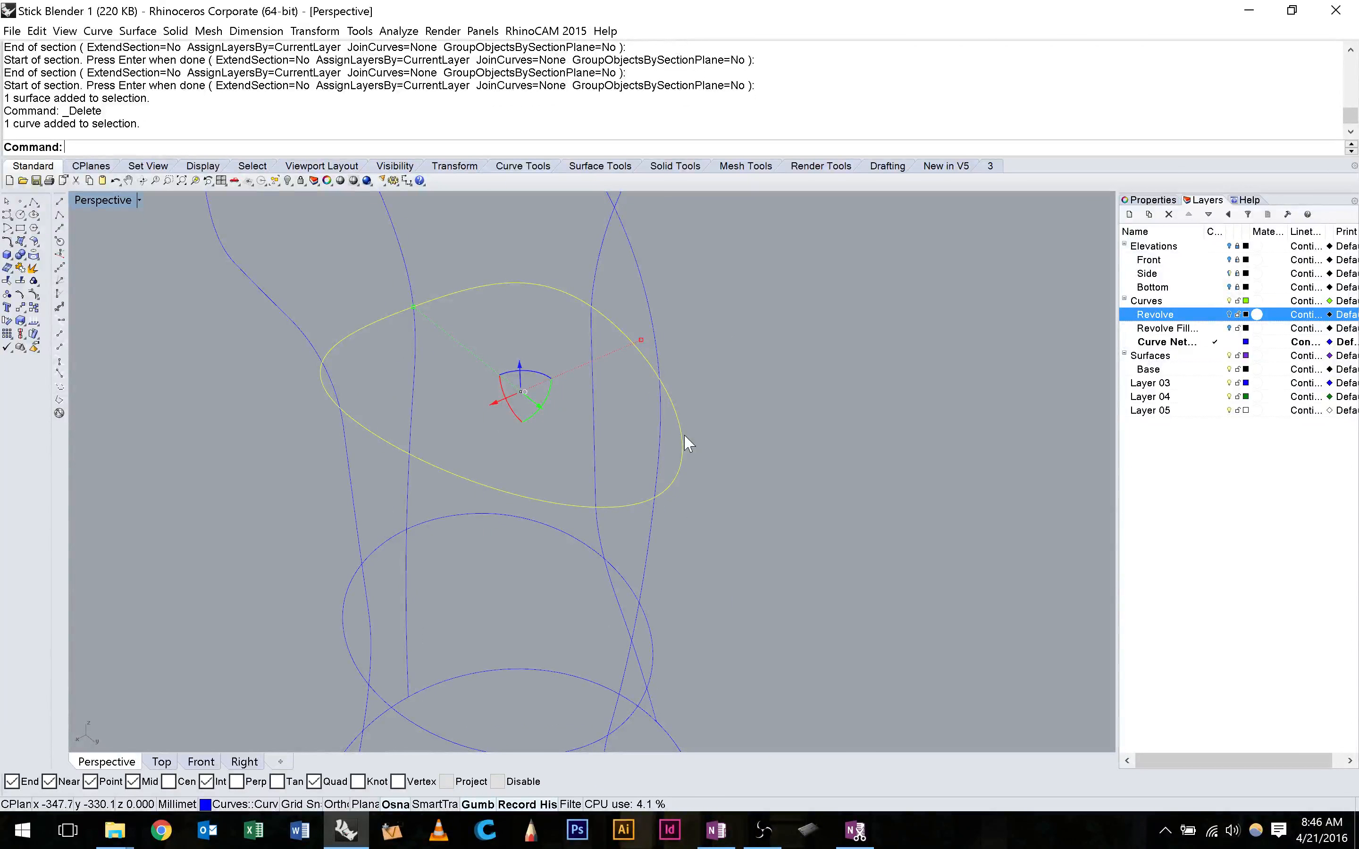
pyautogui.press('Escape')
pyautogui.moveTo(689, 444); pyautogui.dragTo(515, 433, button='right')
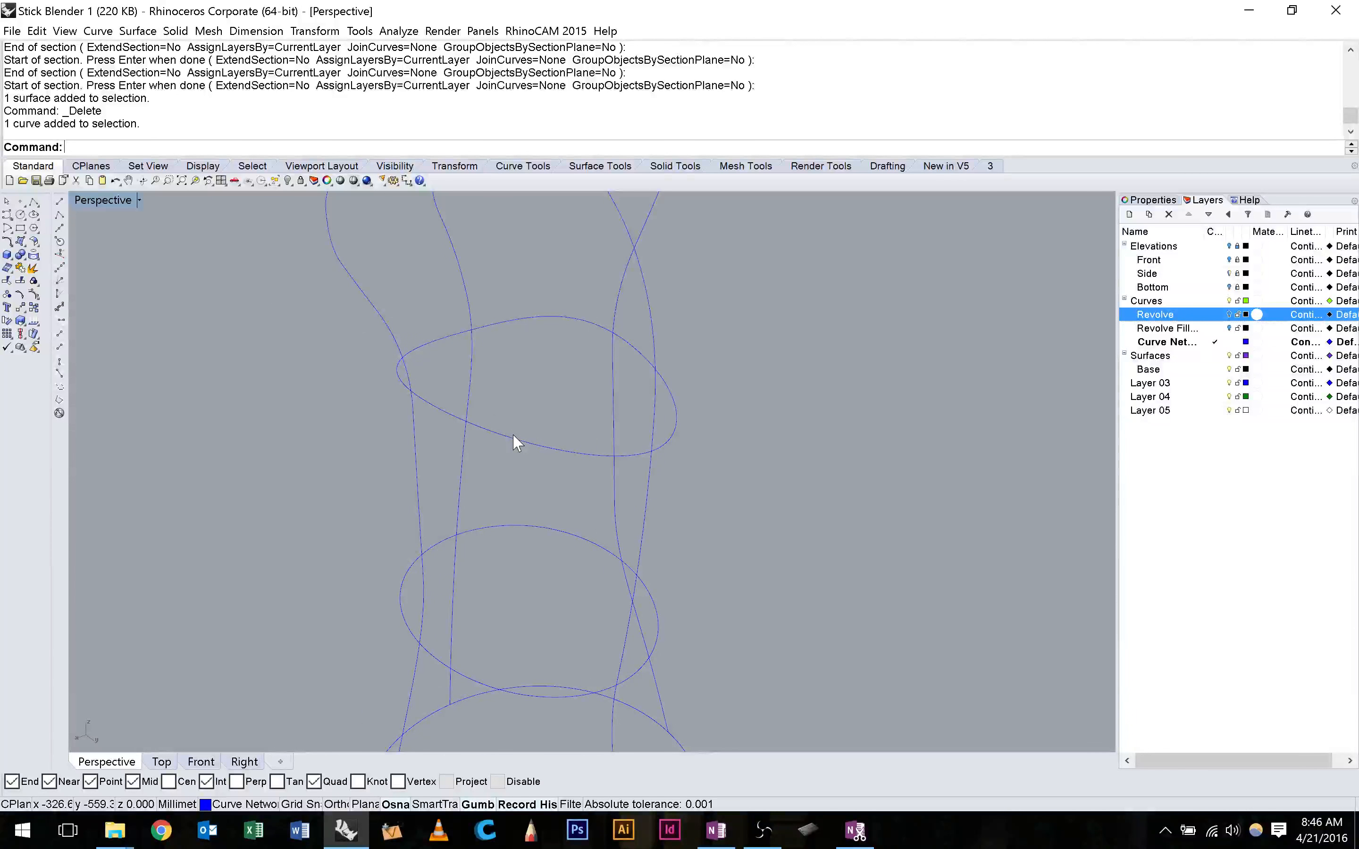
pyautogui.click(514, 436)
pyautogui.click(34, 201)
pyautogui.click(472, 330)
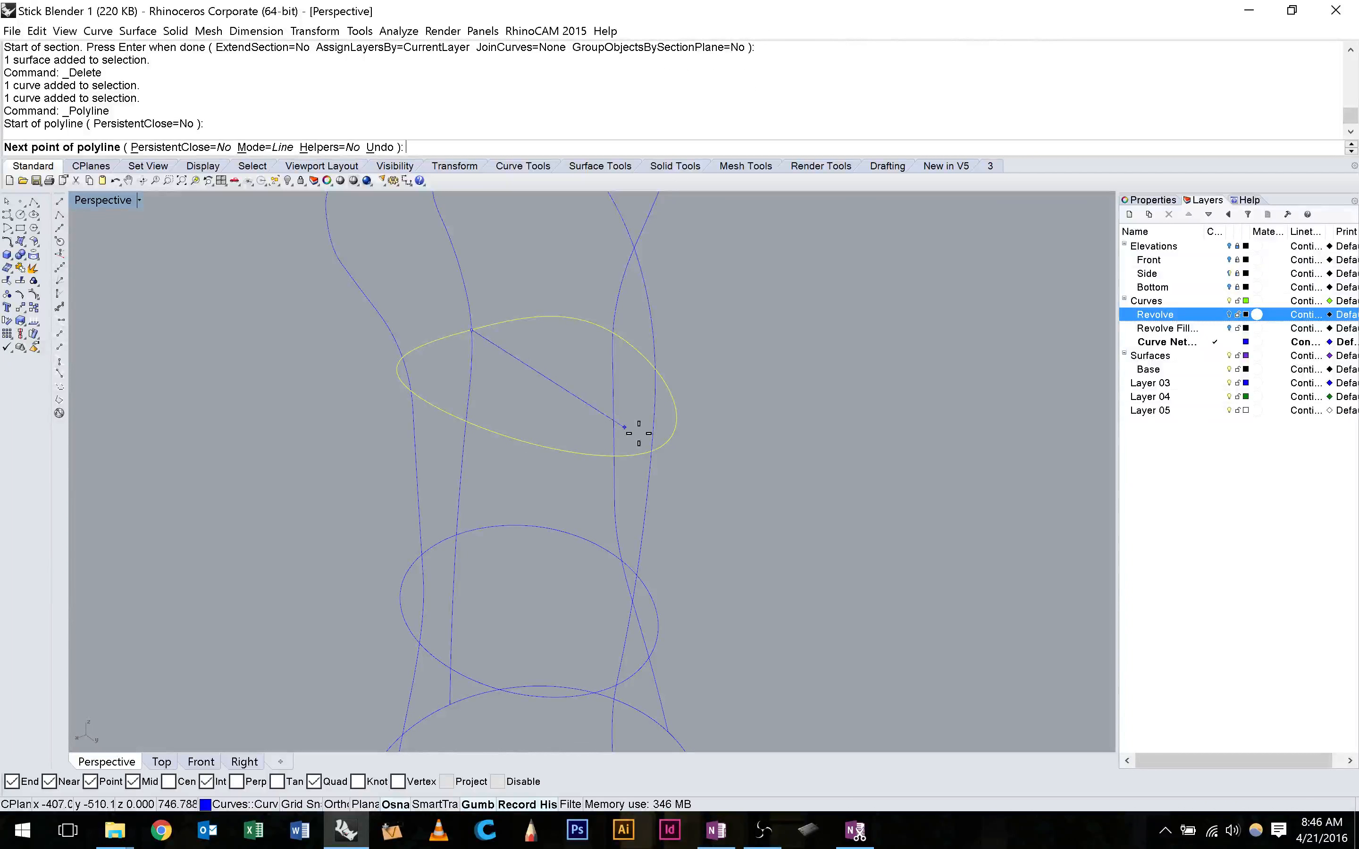
pyautogui.click(651, 451)
pyautogui.moveTo(651, 451); pyautogui.dragTo(635, 446, button='right')
pyautogui.press('Return')
# Trim away the right-hand half of the neck section curve, using the straight line across it as the cutting object.
pyautogui.click(525, 361)
pyautogui.write('T')
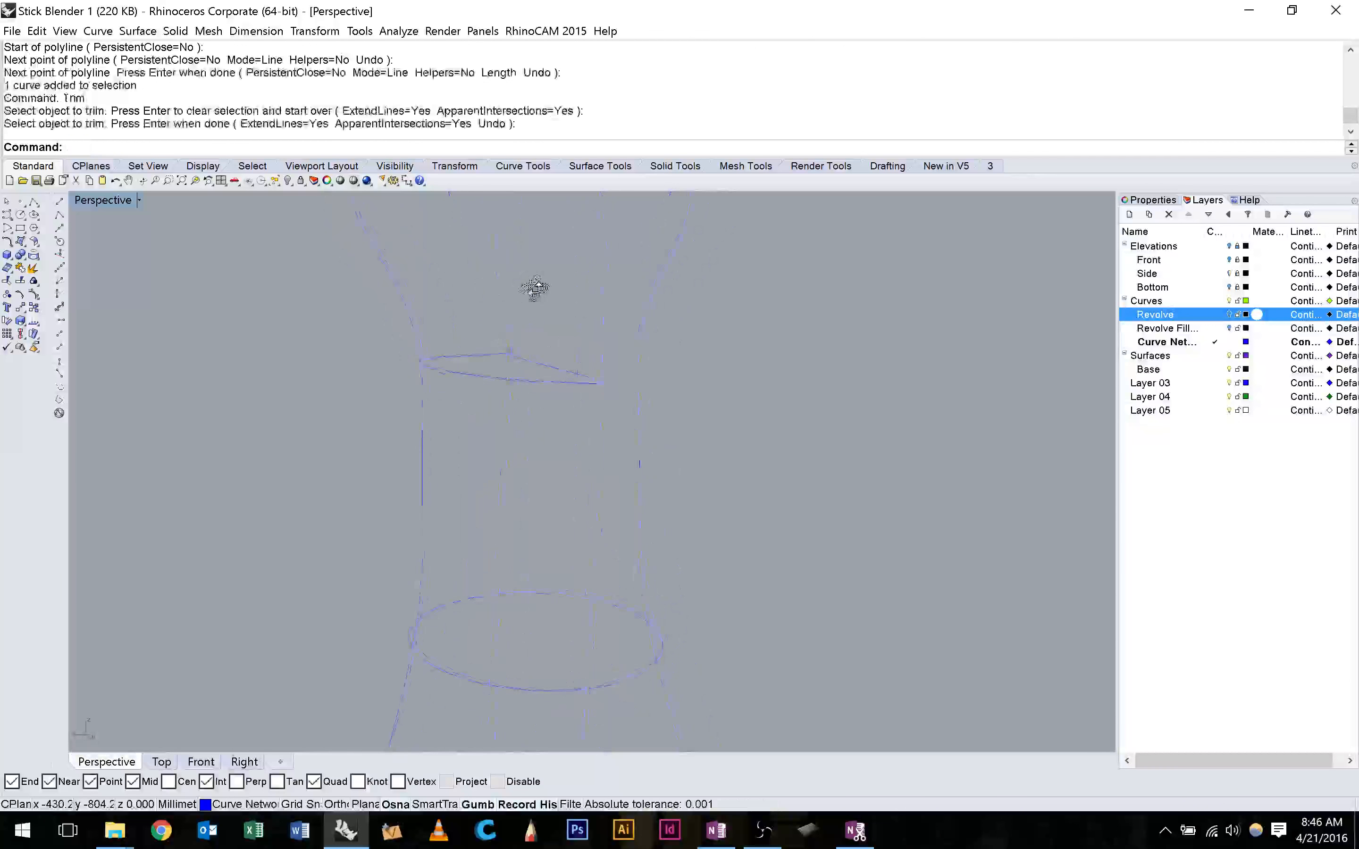
pyautogui.moveTo(534, 290); pyautogui.dragTo(539, 310, button='right')
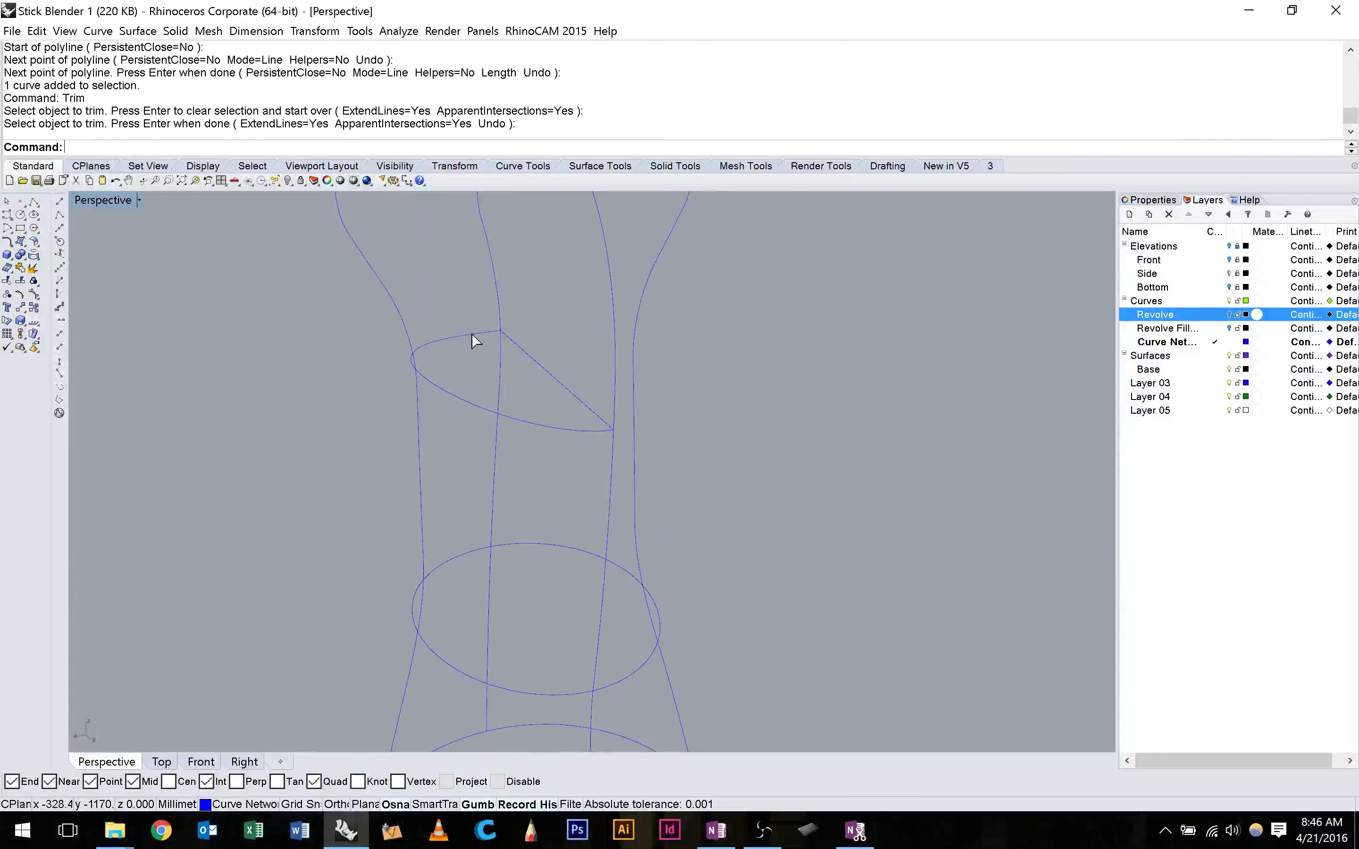
# Try mirroring the remaining half of the neck section with Symmetry, using the ends of the line and smooth continuity, and undo it.
pyautogui.click(472, 336)
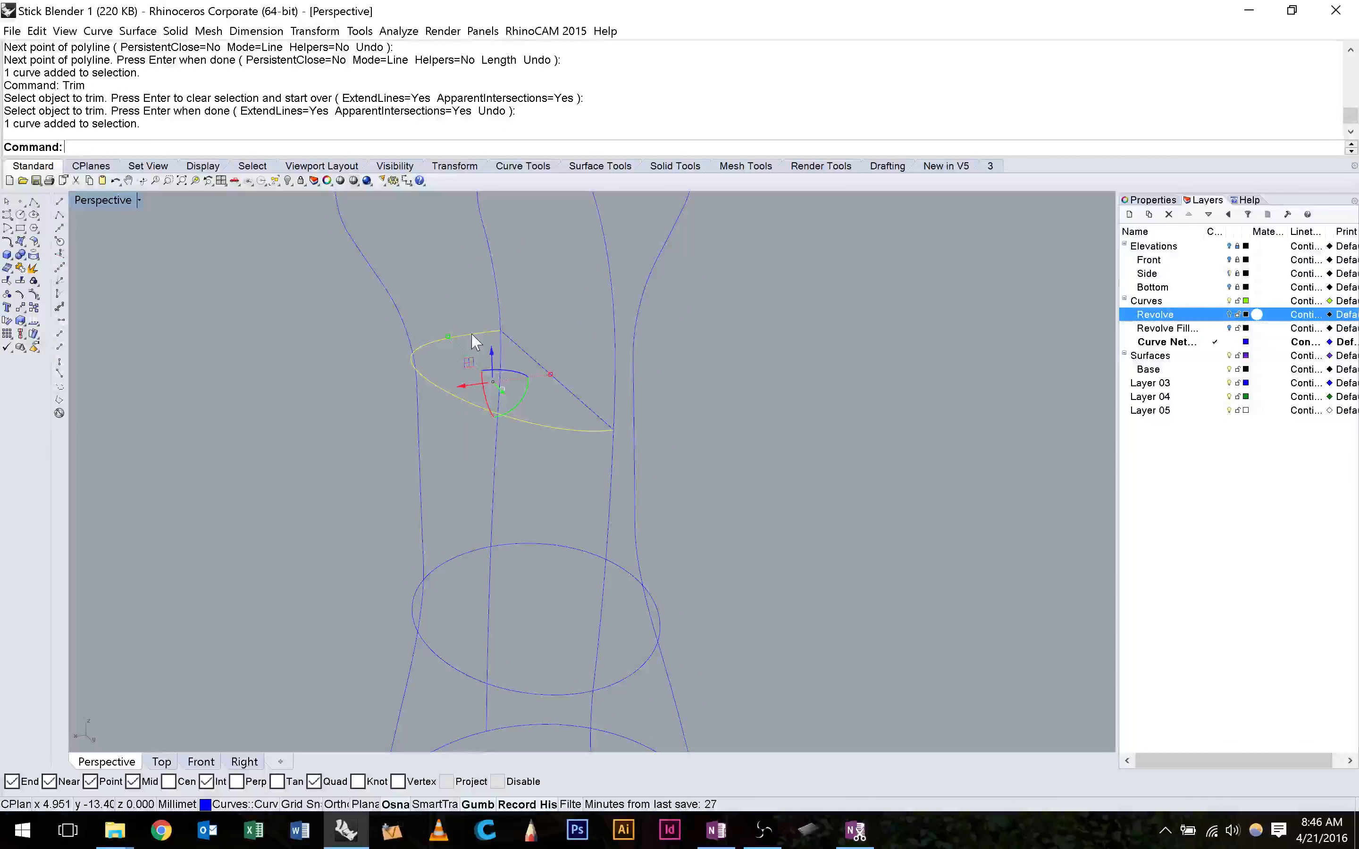
pyautogui.click(500, 331)
pyautogui.click(613, 431)
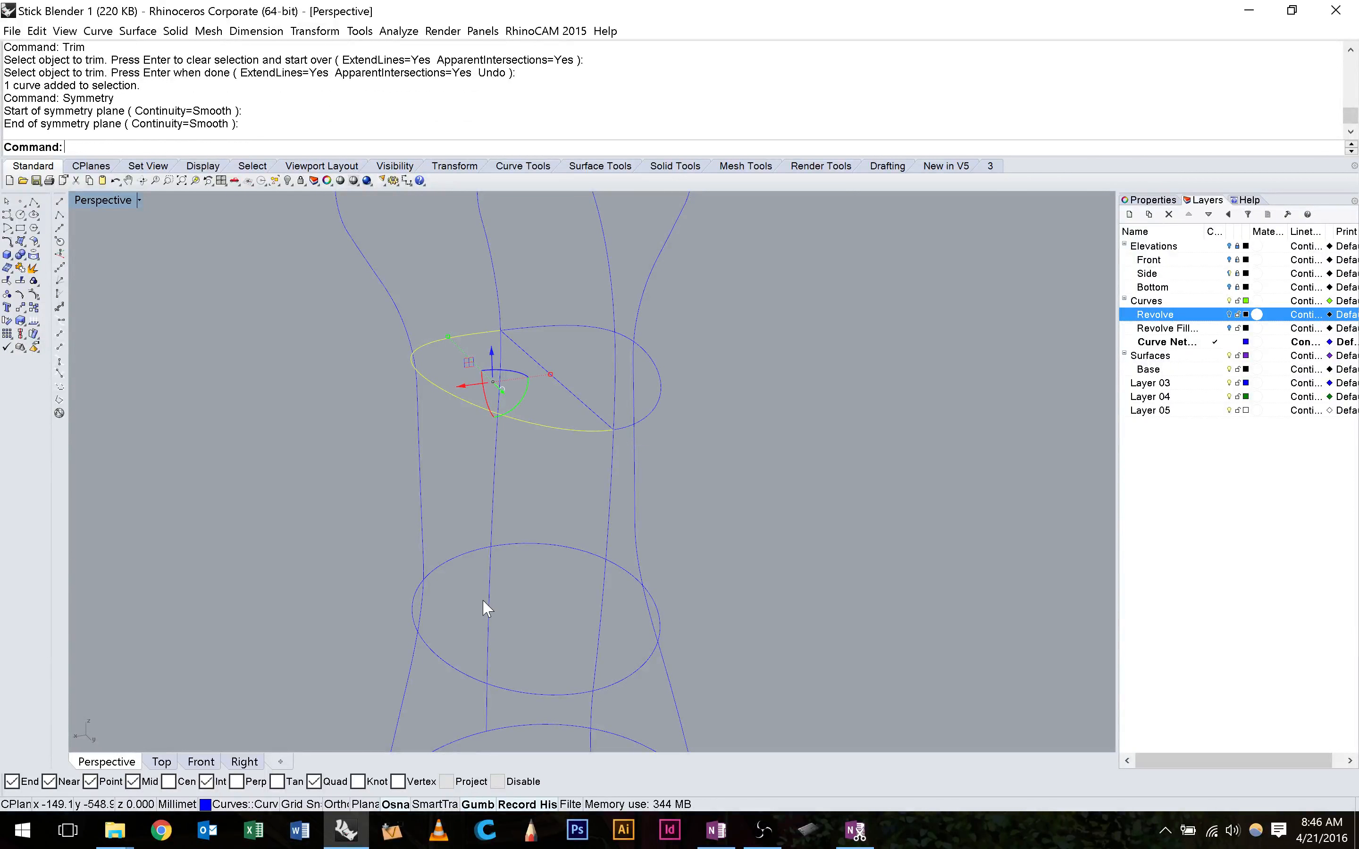
pyautogui.press('Escape')
pyautogui.moveTo(511, 452); pyautogui.dragTo(499, 472, button='right')
pyautogui.click(455, 403)
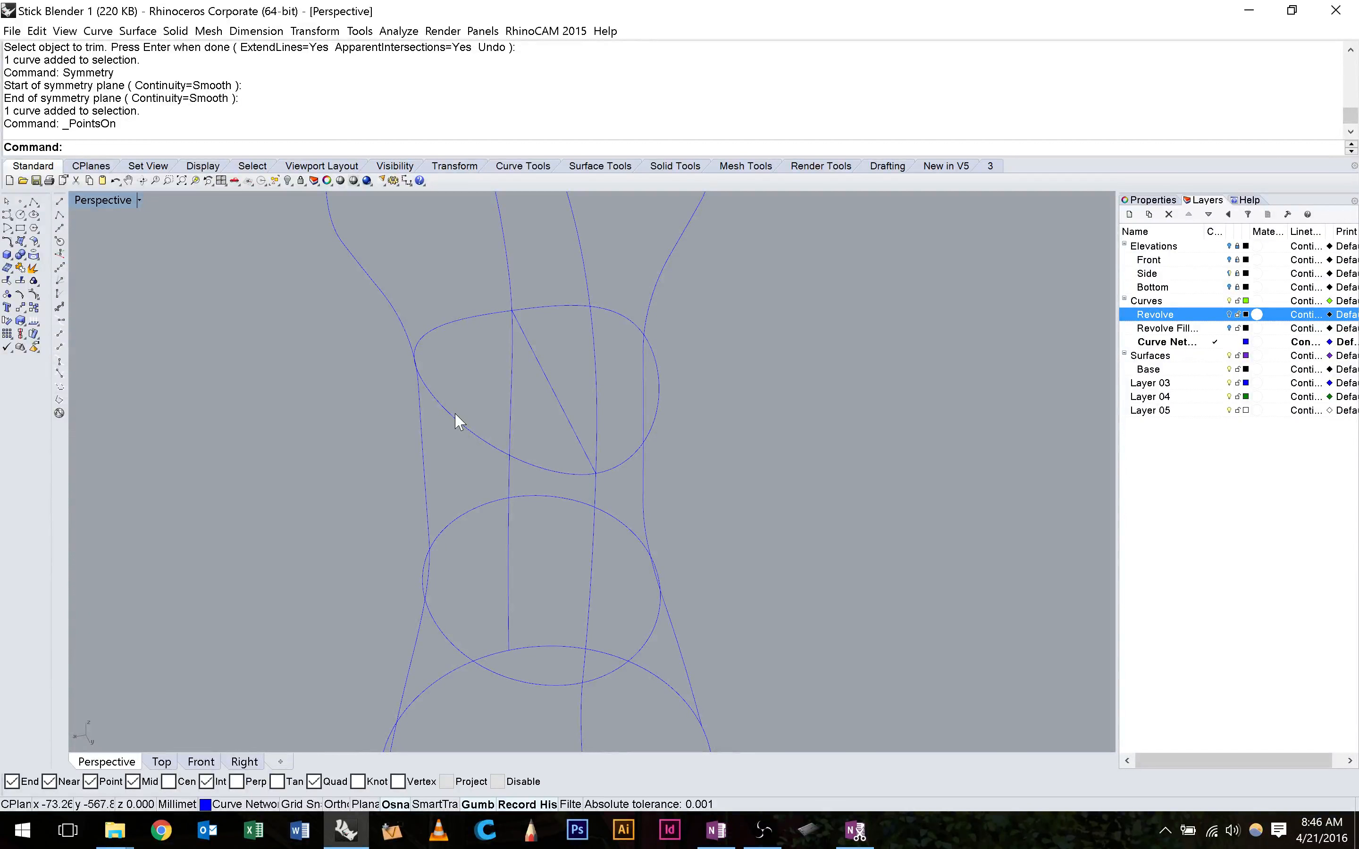
pyautogui.hotkey('ctrl', 'z')
# Show the half section's control points and rebuild the curve with 8 points at degree 3, deleting the input.
pyautogui.press('F10')
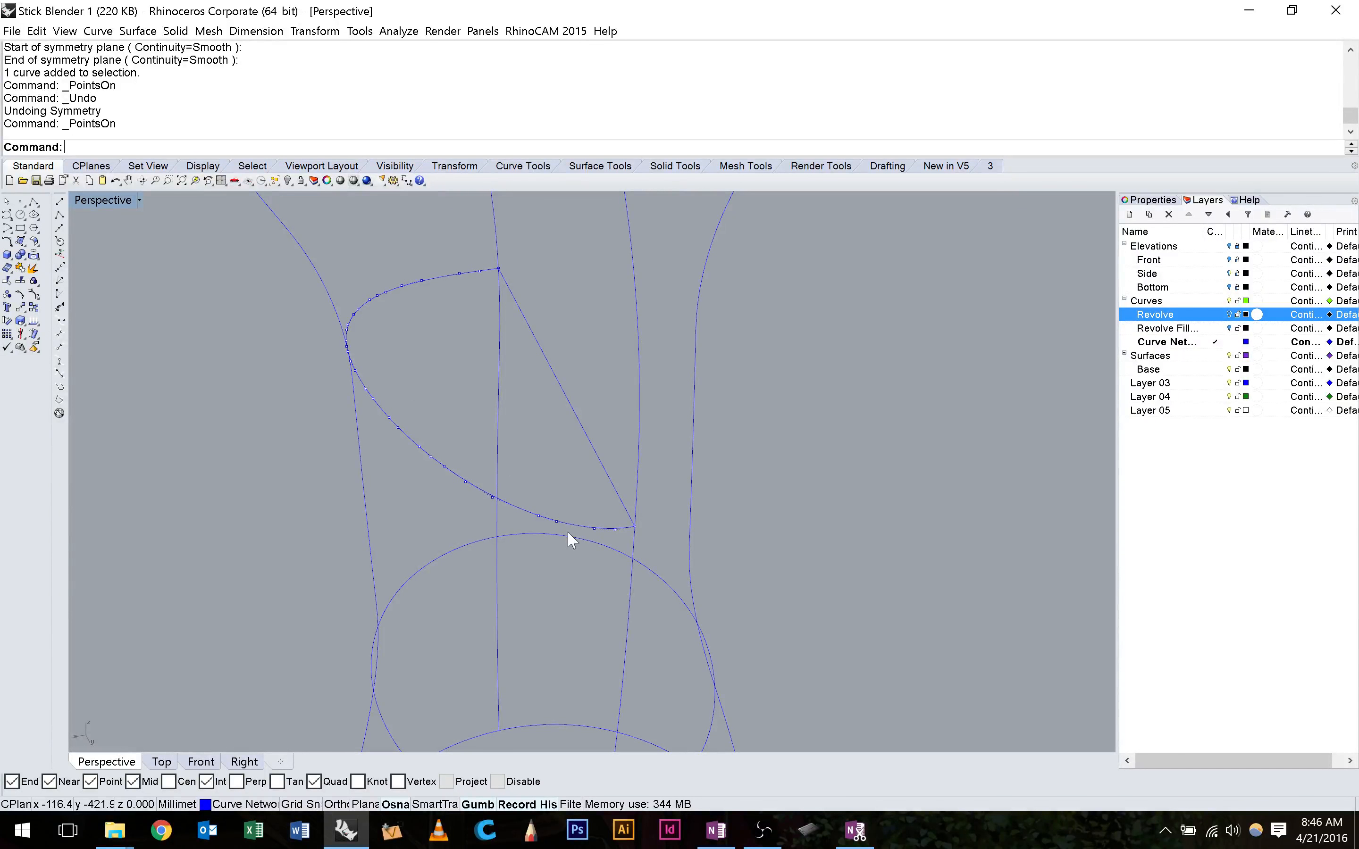
pyautogui.click(555, 516)
pyautogui.write('Rebuild')
pyautogui.press('Return')
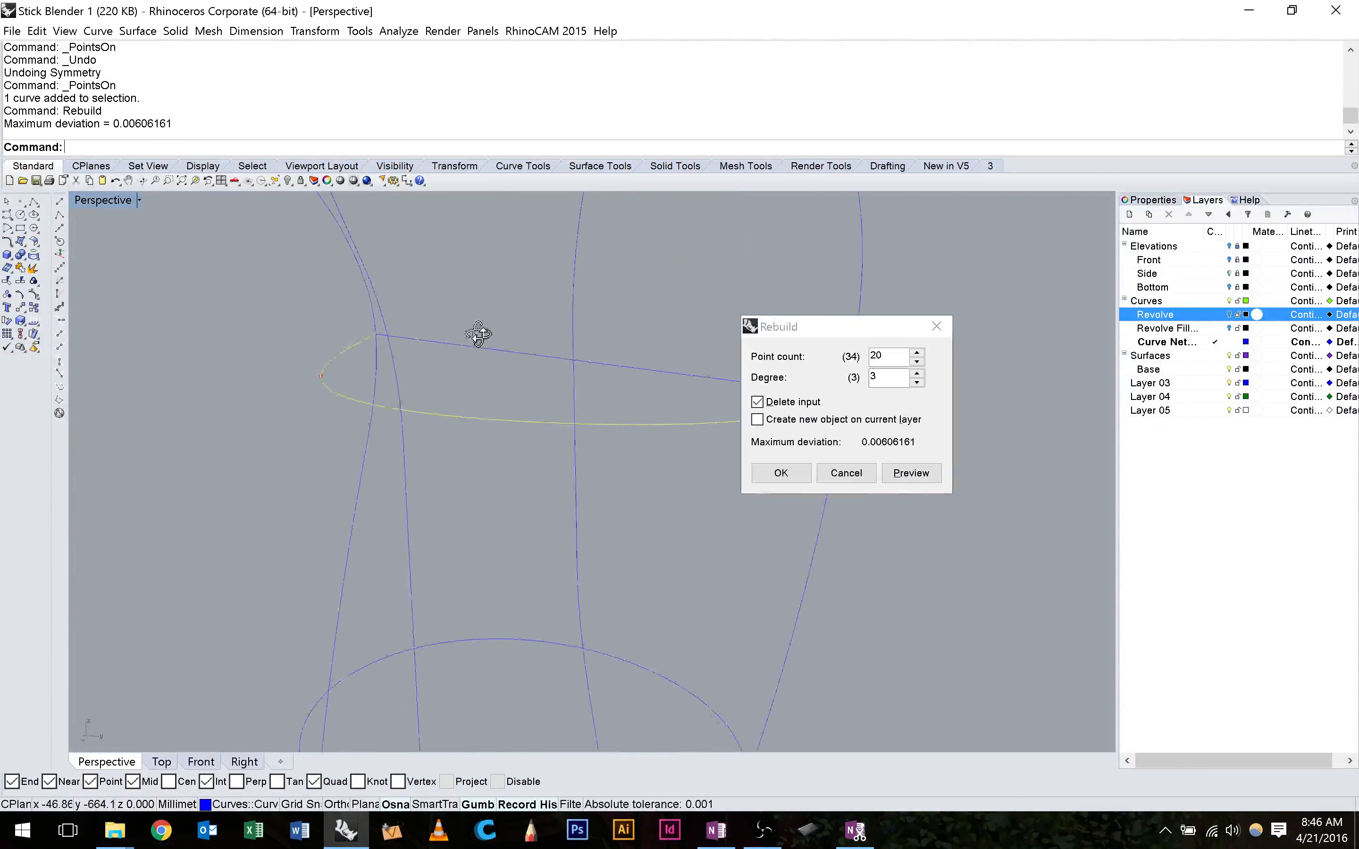
pyautogui.moveTo(476, 333); pyautogui.dragTo(425, 363, button='right')
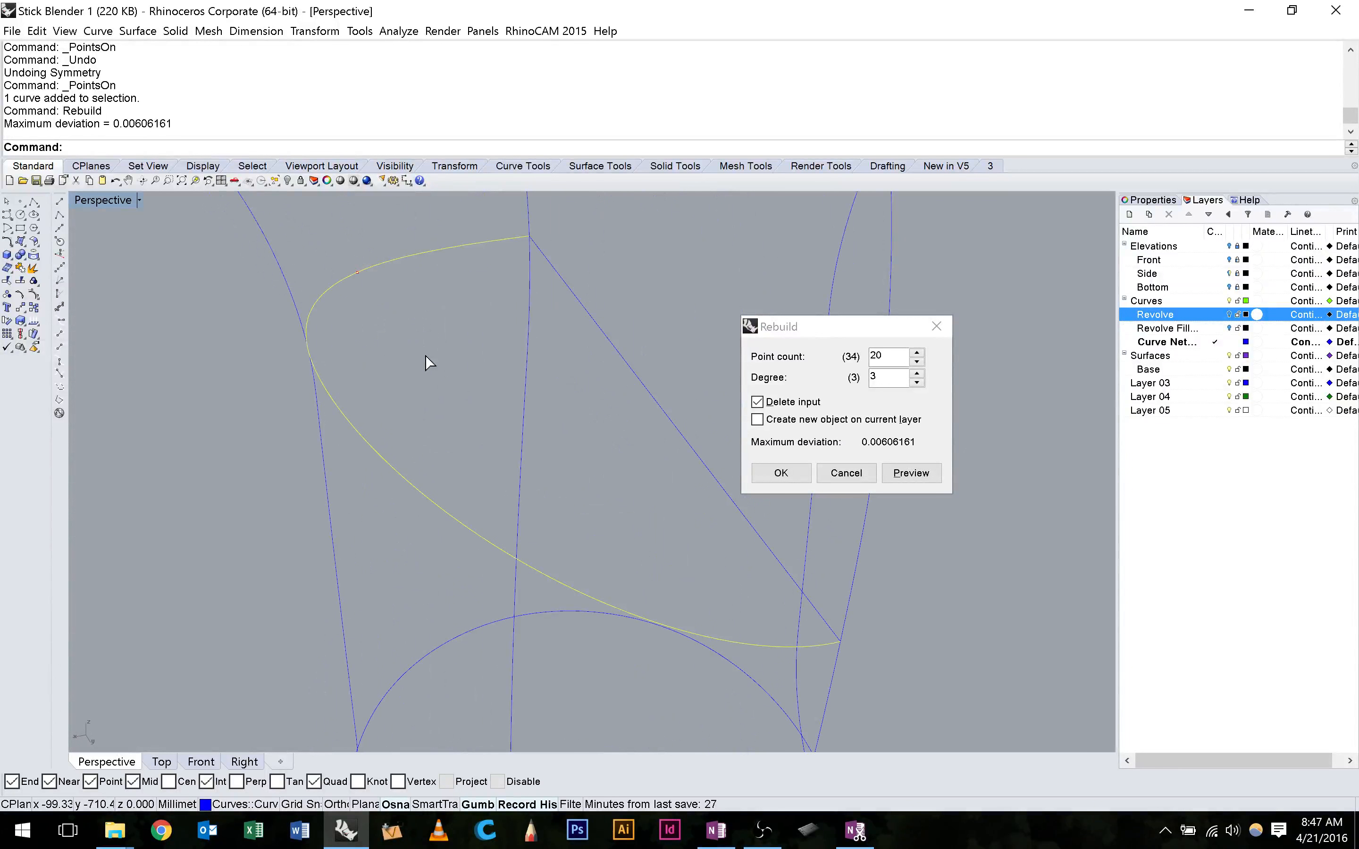
pyautogui.scroll(5, 343, 409)
pyautogui.moveTo(343, 410); pyautogui.dragTo(367, 349, button='right')
pyautogui.scroll(-3, 371, 339)
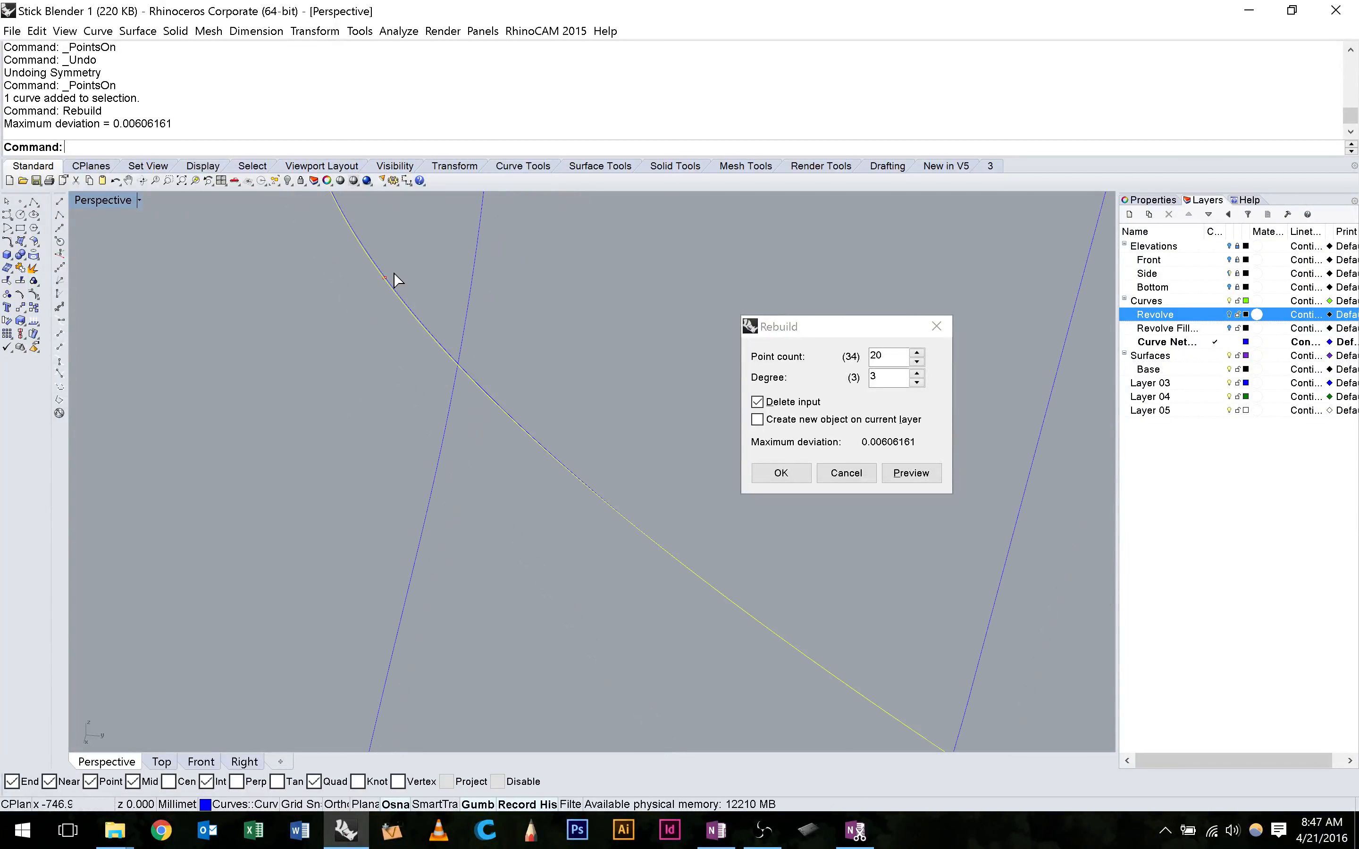
pyautogui.scroll(-8, 455, 324)
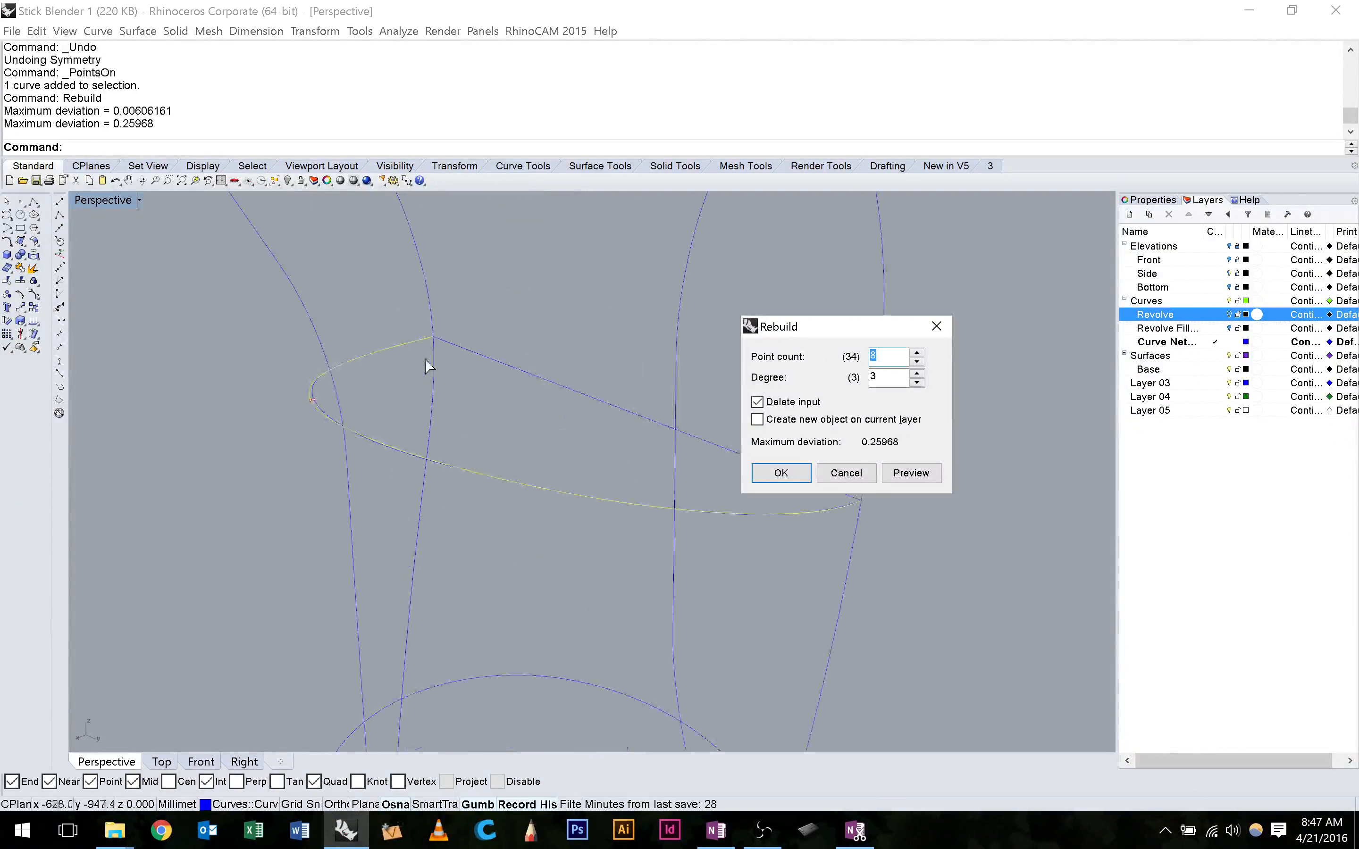
pyautogui.moveTo(418, 366); pyautogui.dragTo(342, 393, button='right')
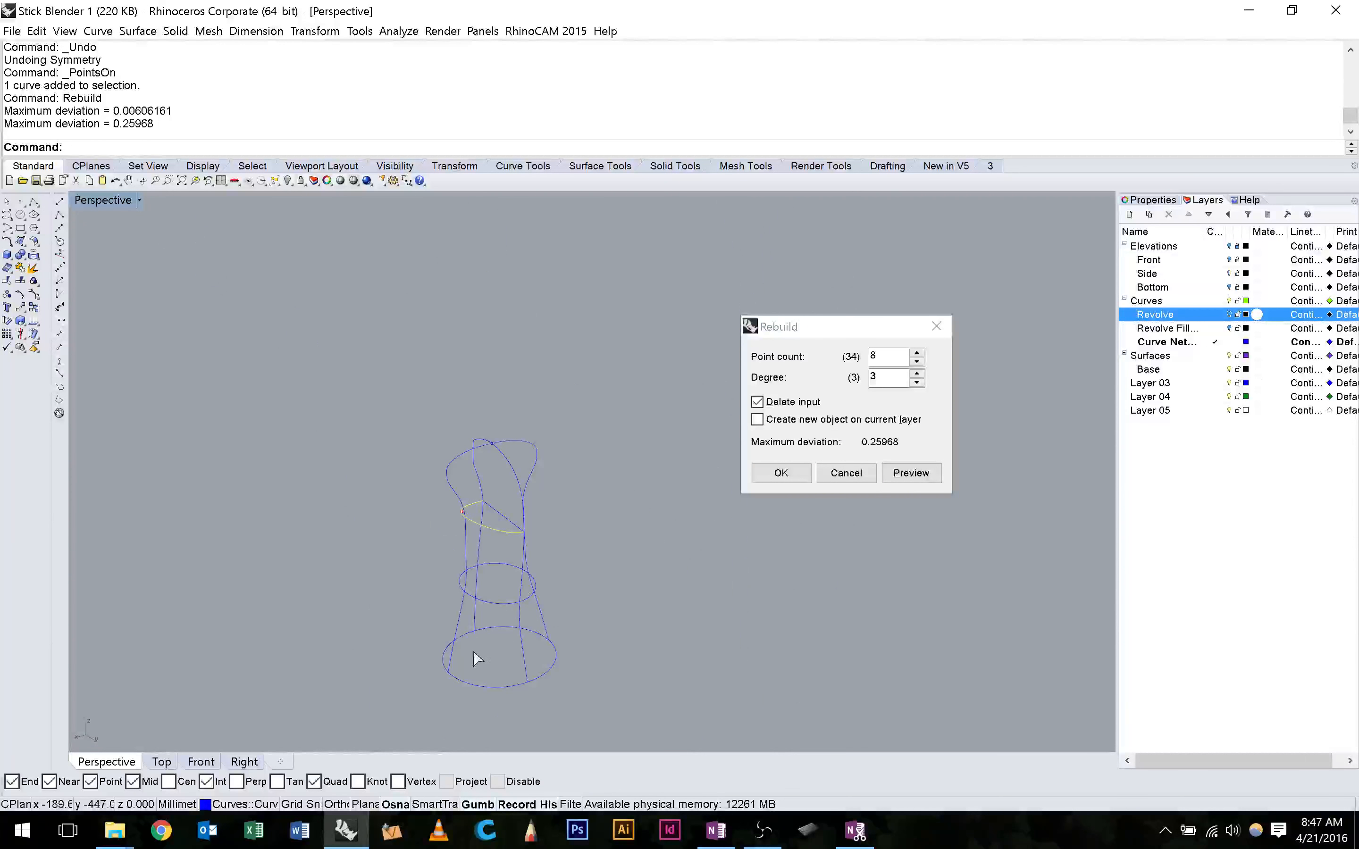
pyautogui.scroll(8, 513, 533)
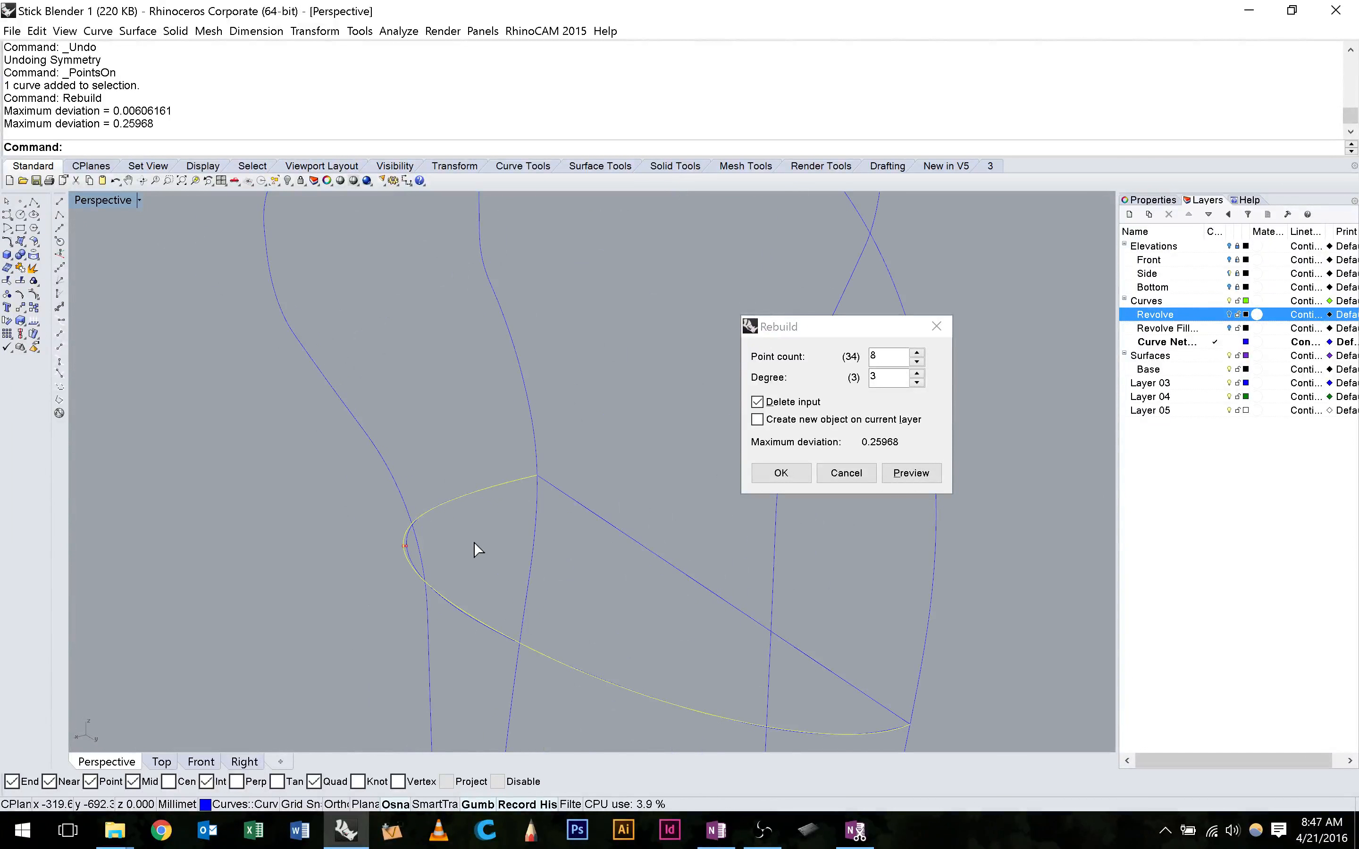
pyautogui.press('Return')
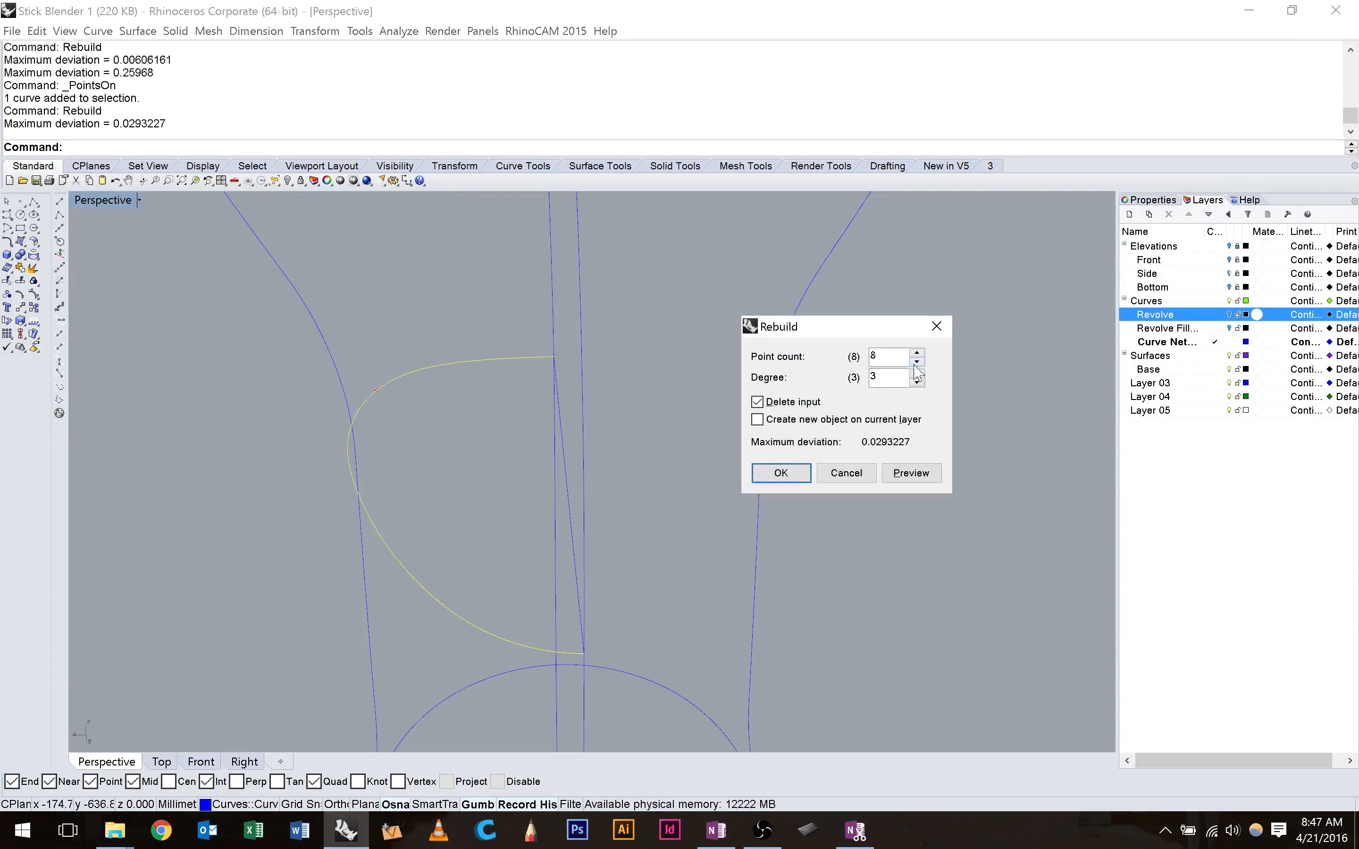
# Try rebuilding the half section curve with 5 points at degree 3.
pyautogui.click(915, 360)
pyautogui.click(915, 360)
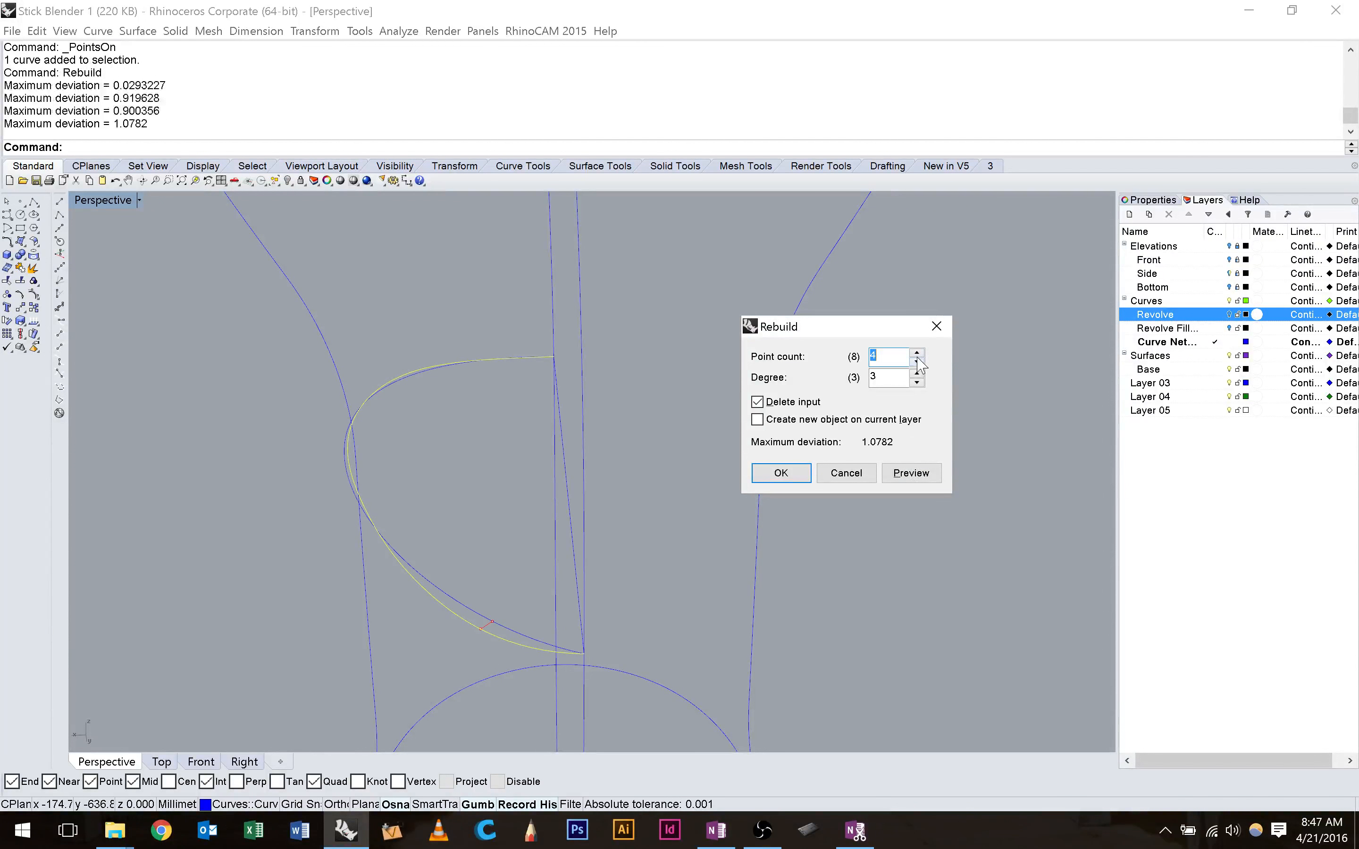
pyautogui.click(916, 354)
pyautogui.click(800, 481)
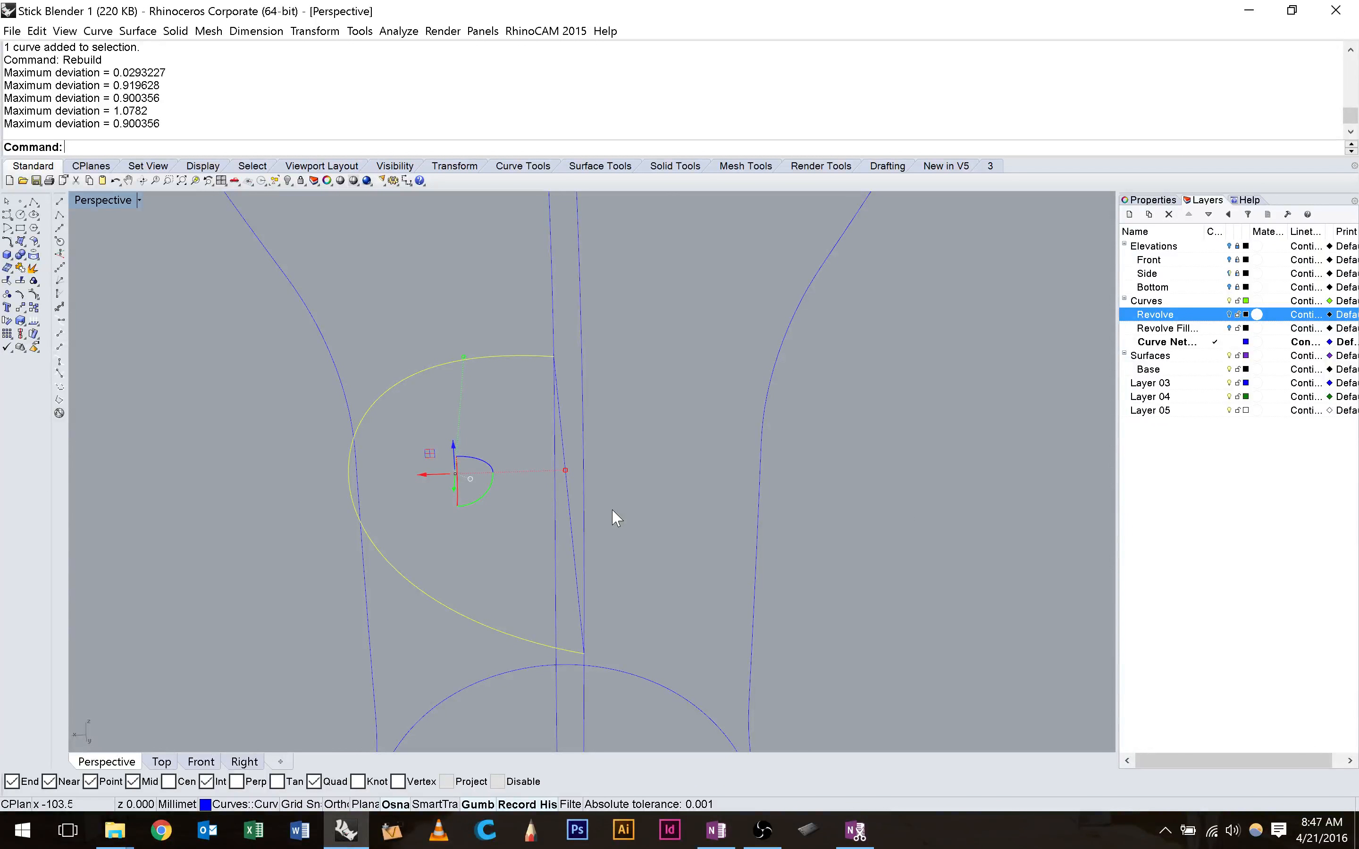
# Rebuild the half section curve with 7 points at degree 3, deleting the input.
pyautogui.write('Re')
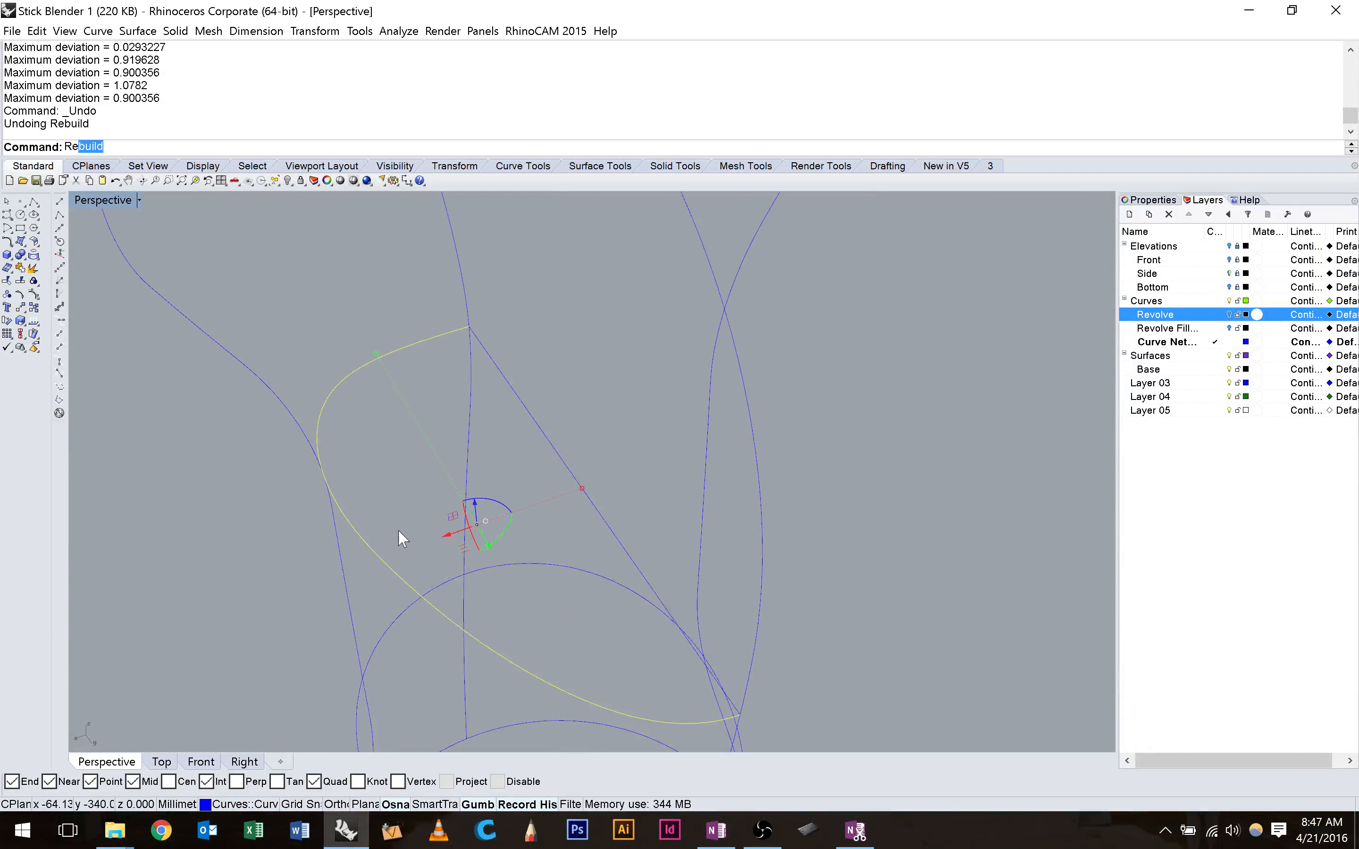
pyautogui.press('Return')
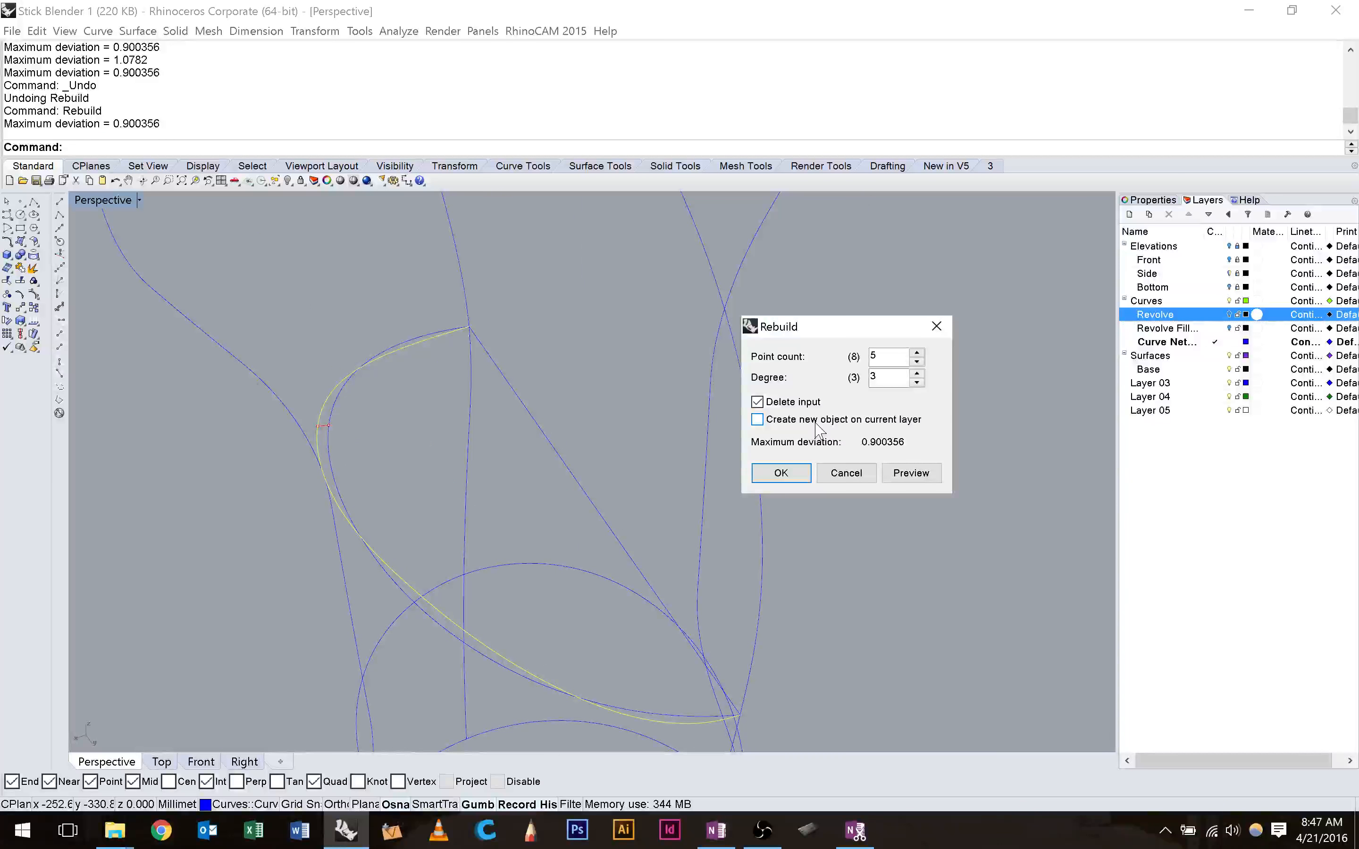
pyautogui.click(916, 354)
pyautogui.click(916, 354)
pyautogui.click(916, 354)
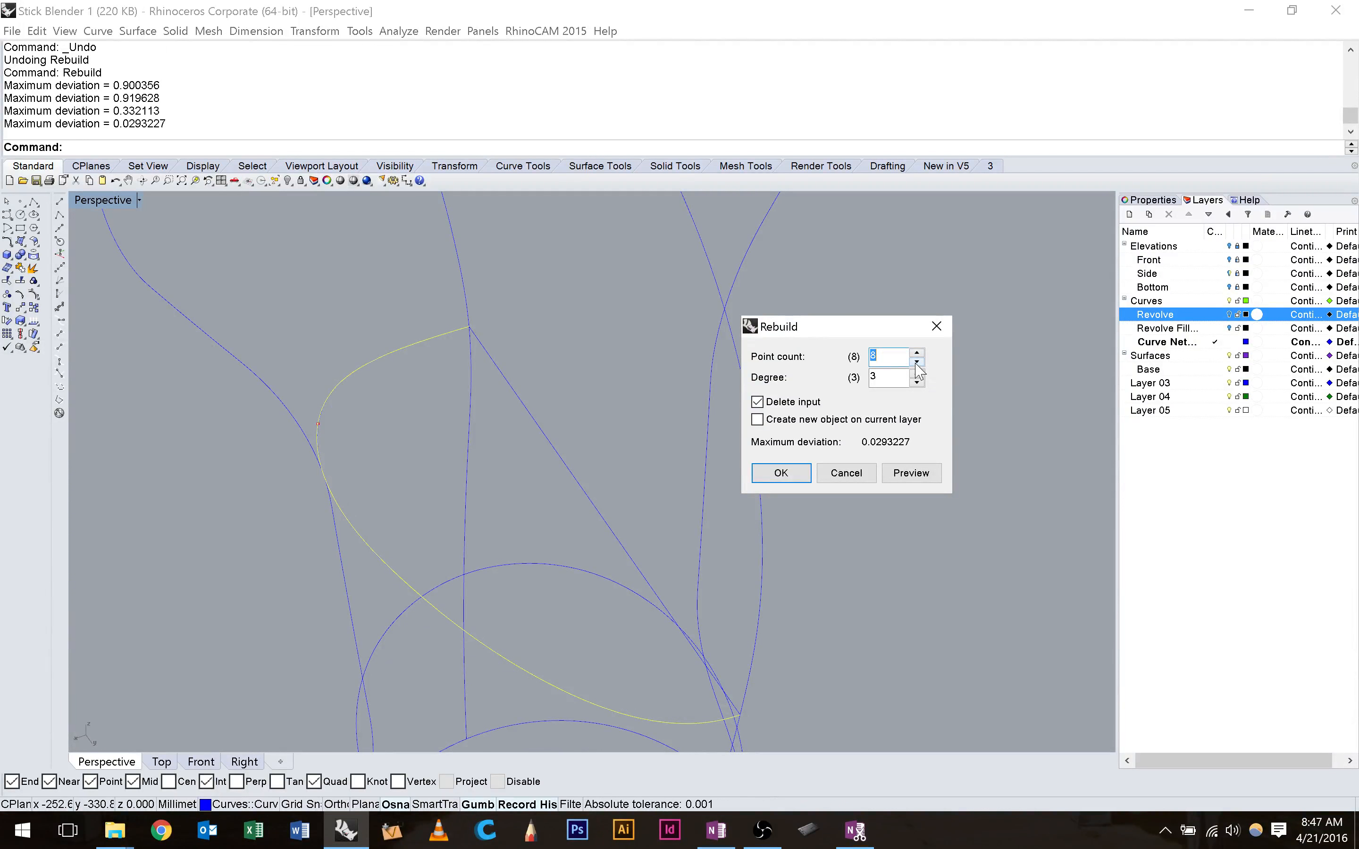
pyautogui.moveTo(606, 466); pyautogui.dragTo(641, 458, button='right')
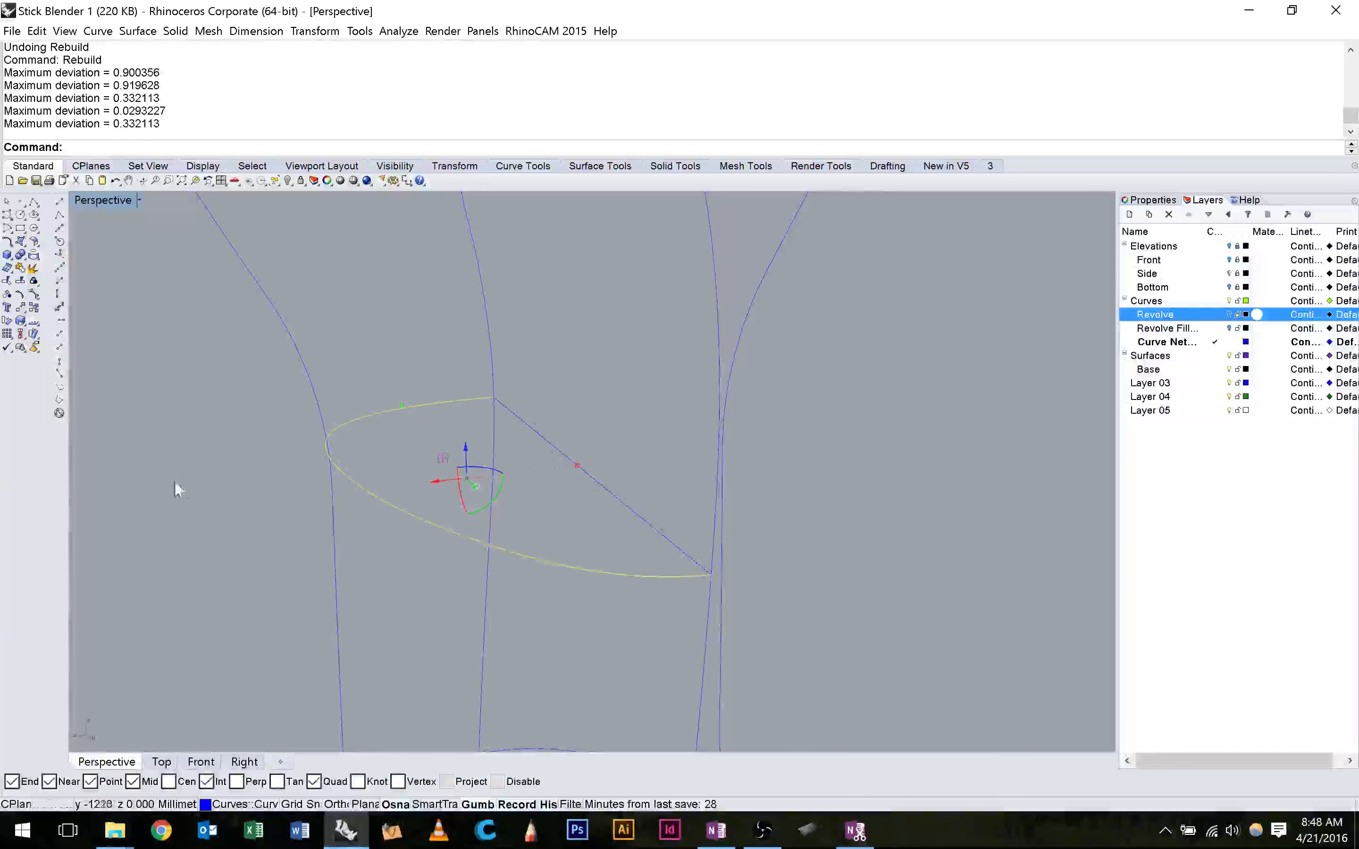
pyautogui.click(174, 481)
# Mirror the rebuilt half section across the straight line with Symmetry, using smooth continuity.
pyautogui.moveTo(337, 483)
pyautogui.mouseDown(button='right')
pyautogui.moveTo(237, 461)
pyautogui.moveTo(332, 439)
pyautogui.moveTo(364, 476)
pyautogui.moveTo(312, 486)
pyautogui.mouseUp(button='right')
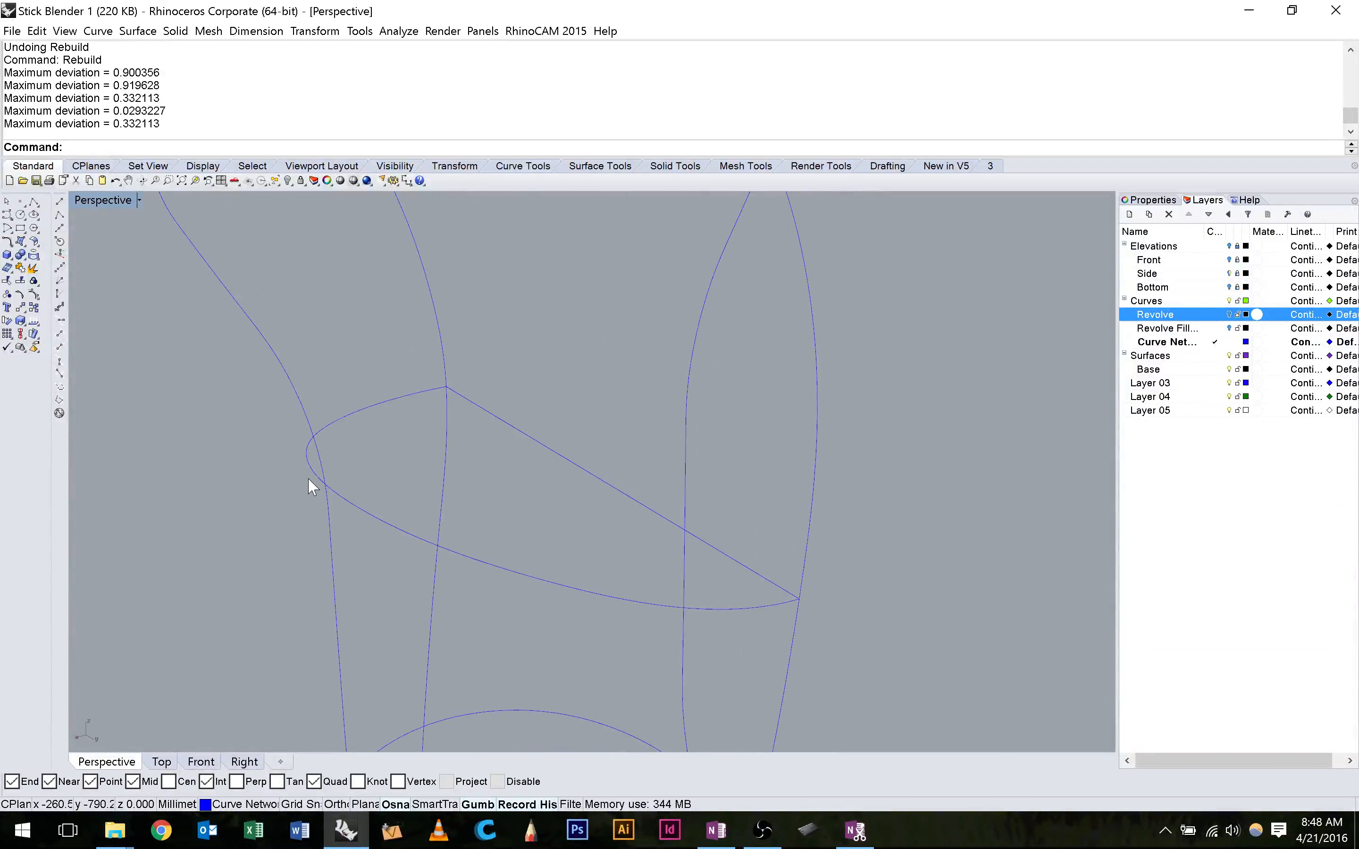
pyautogui.moveTo(312, 486); pyautogui.dragTo(306, 473, button='right')
pyautogui.click(407, 577)
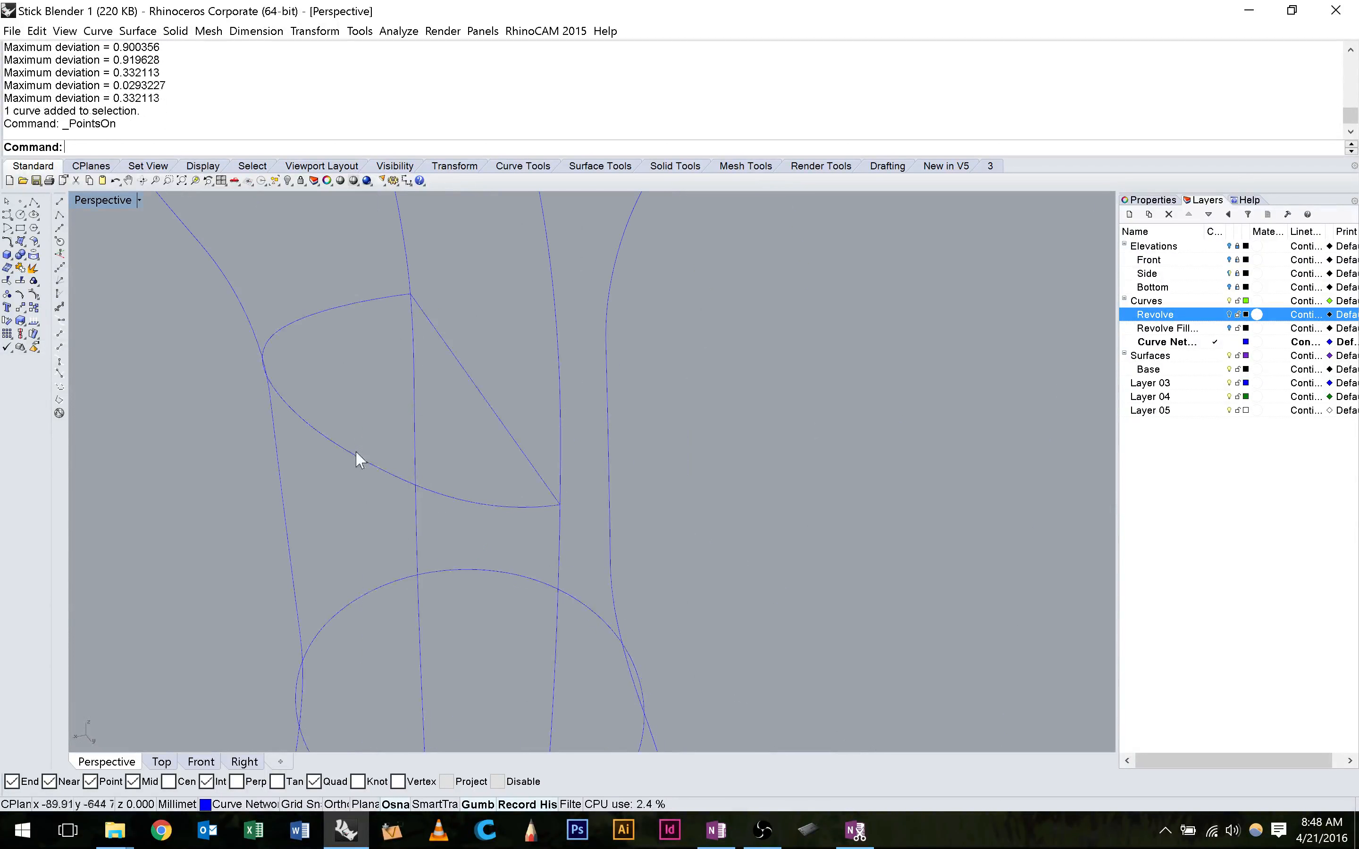
pyautogui.click(355, 452)
pyautogui.write('Sym')
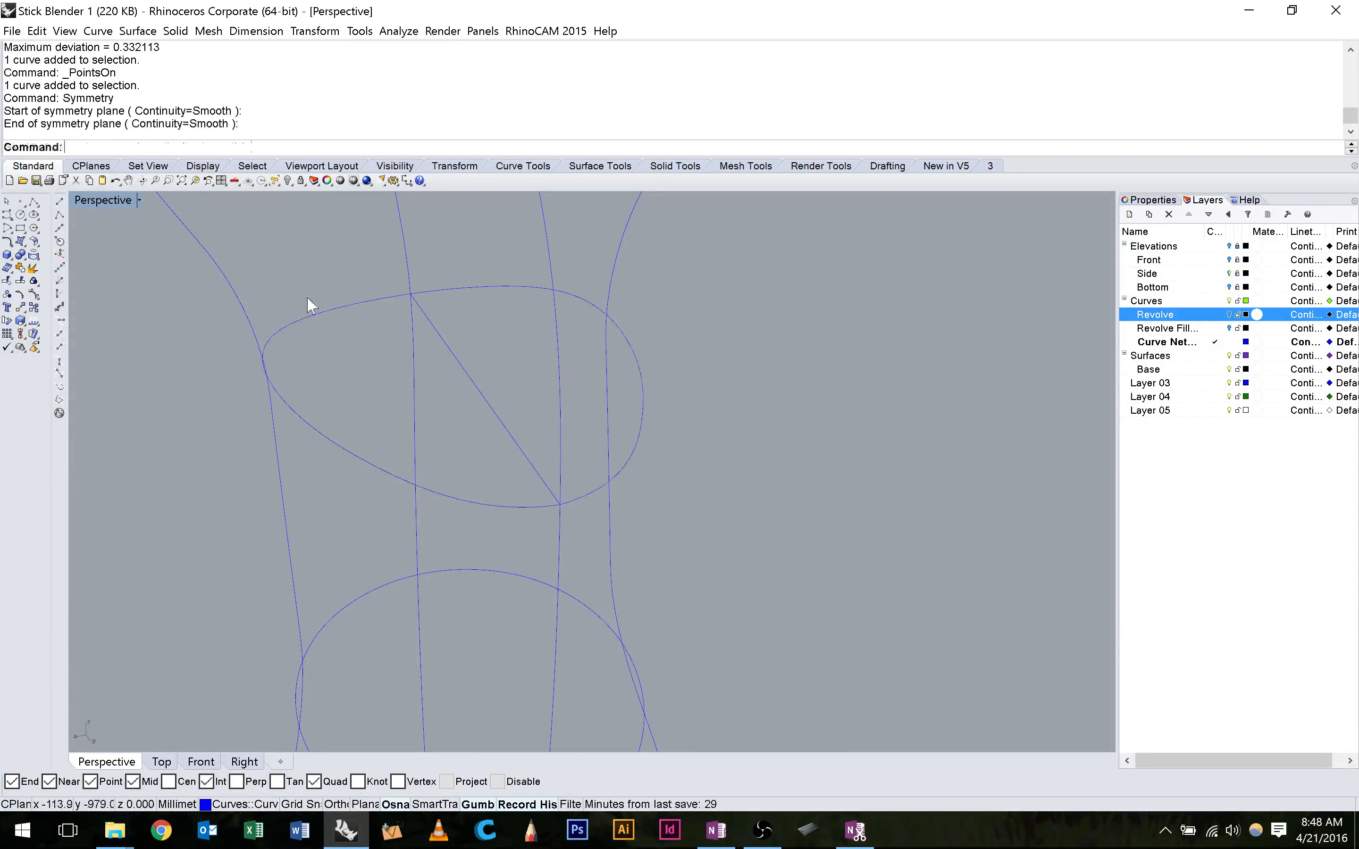
# Turn on the original half section's control points and move two of the points along its near side outward.
pyautogui.click(323, 433)
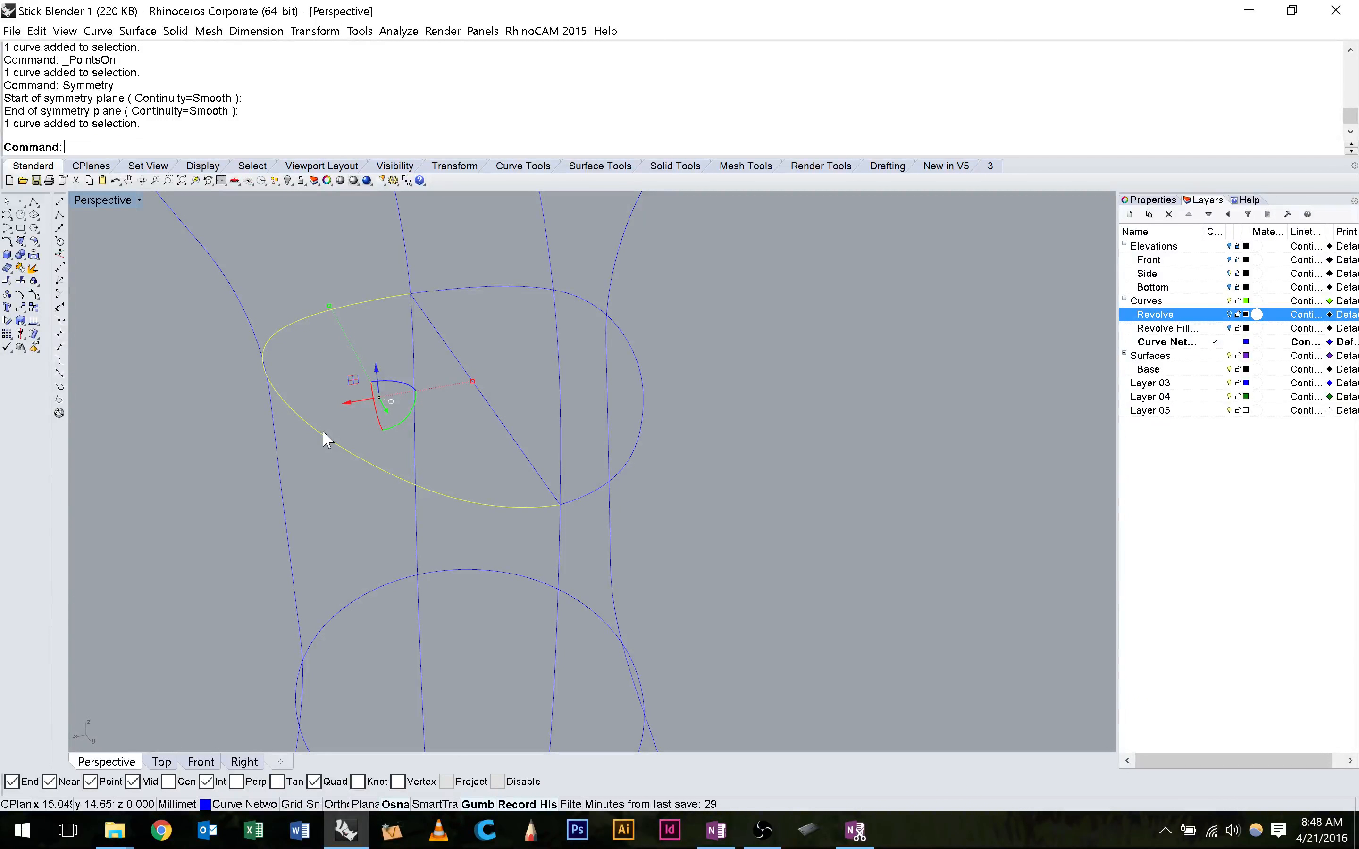
pyautogui.press('F10')
pyautogui.click(470, 516)
pyautogui.moveTo(461, 522); pyautogui.dragTo(372, 530)
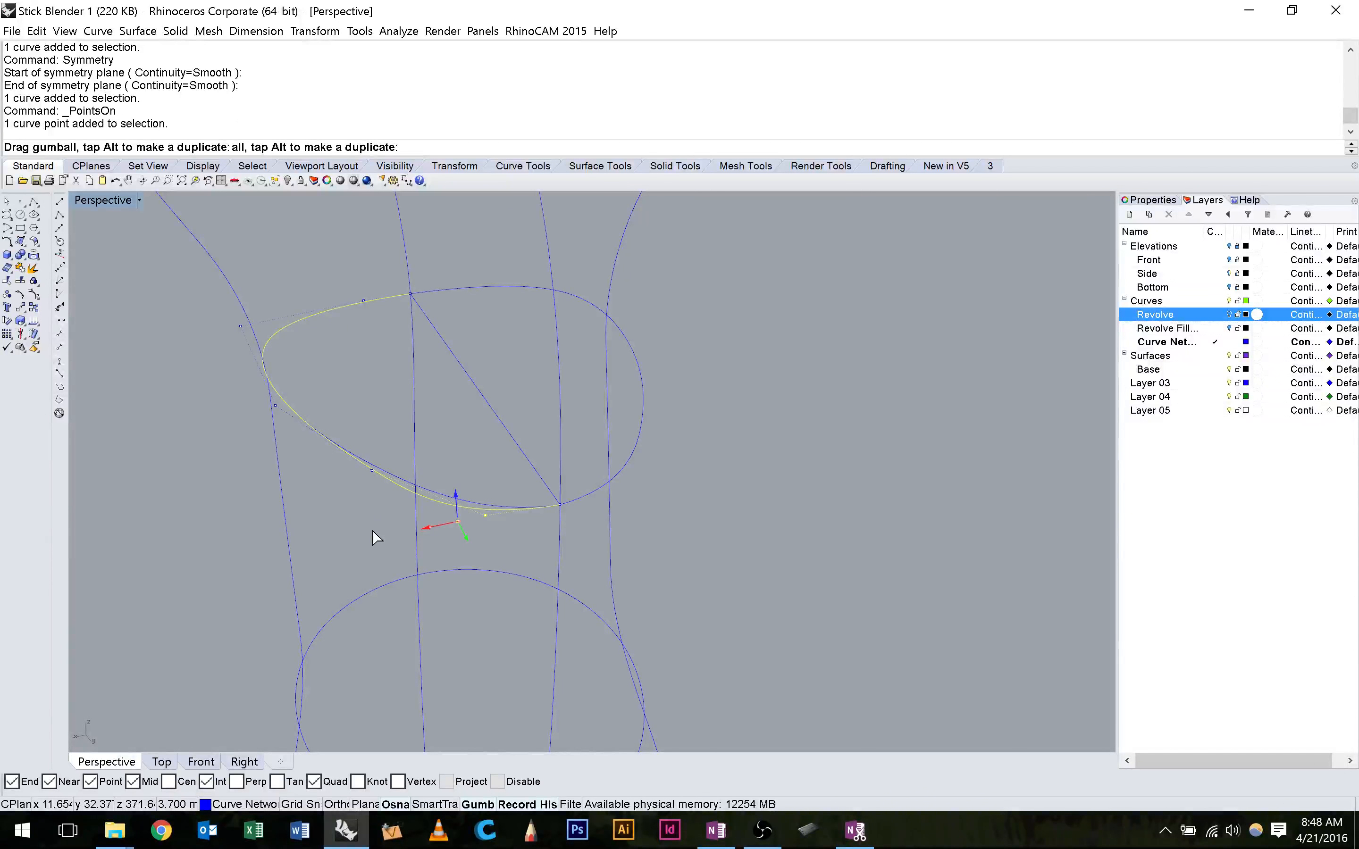
pyautogui.moveTo(329, 509); pyautogui.dragTo(298, 513)
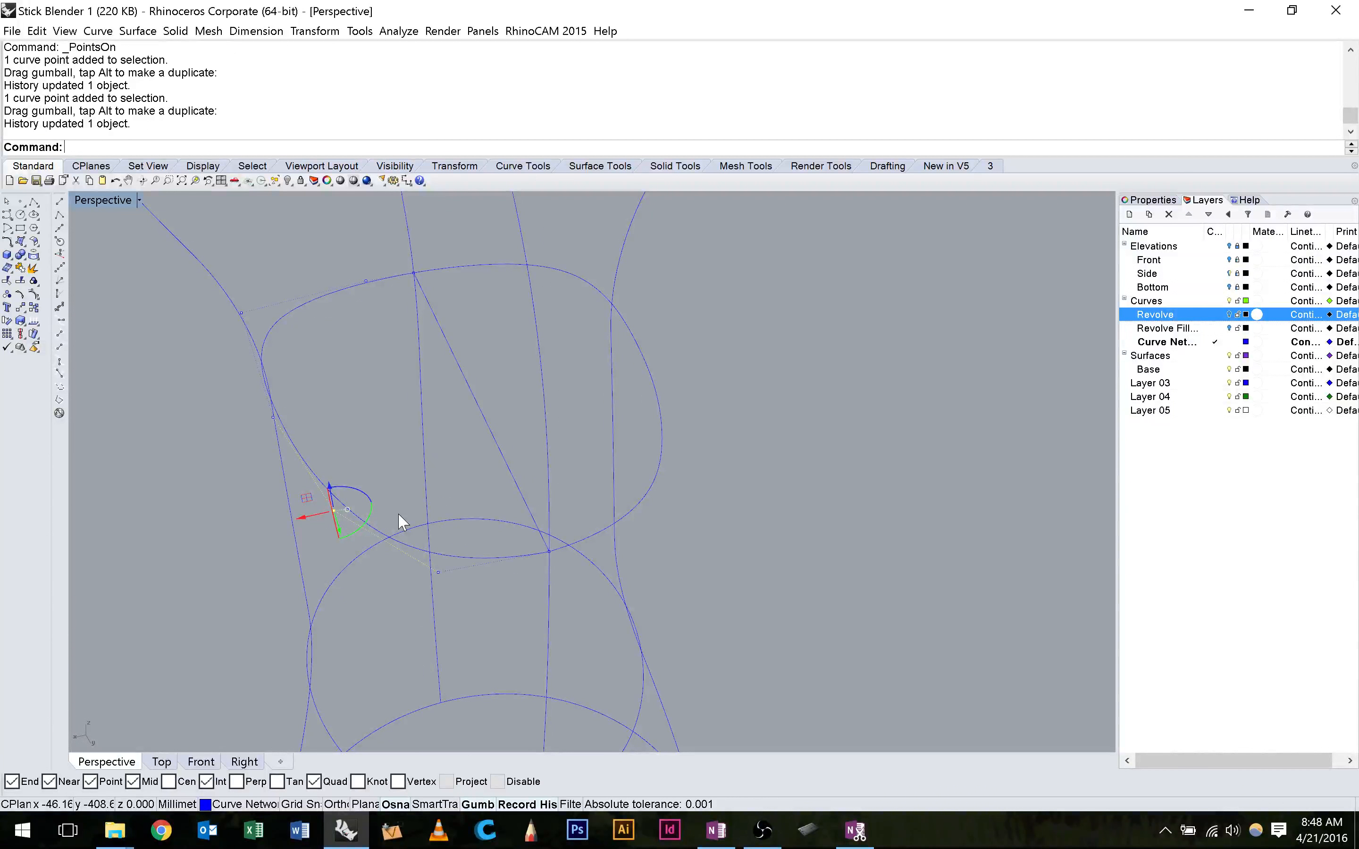
# Readjust the two control points closest to the near end of the line to refine the symmetric neck section's shape.
pyautogui.moveTo(398, 514); pyautogui.dragTo(555, 440, button='right')
pyautogui.scroll(2, 564, 455)
pyautogui.click(529, 465)
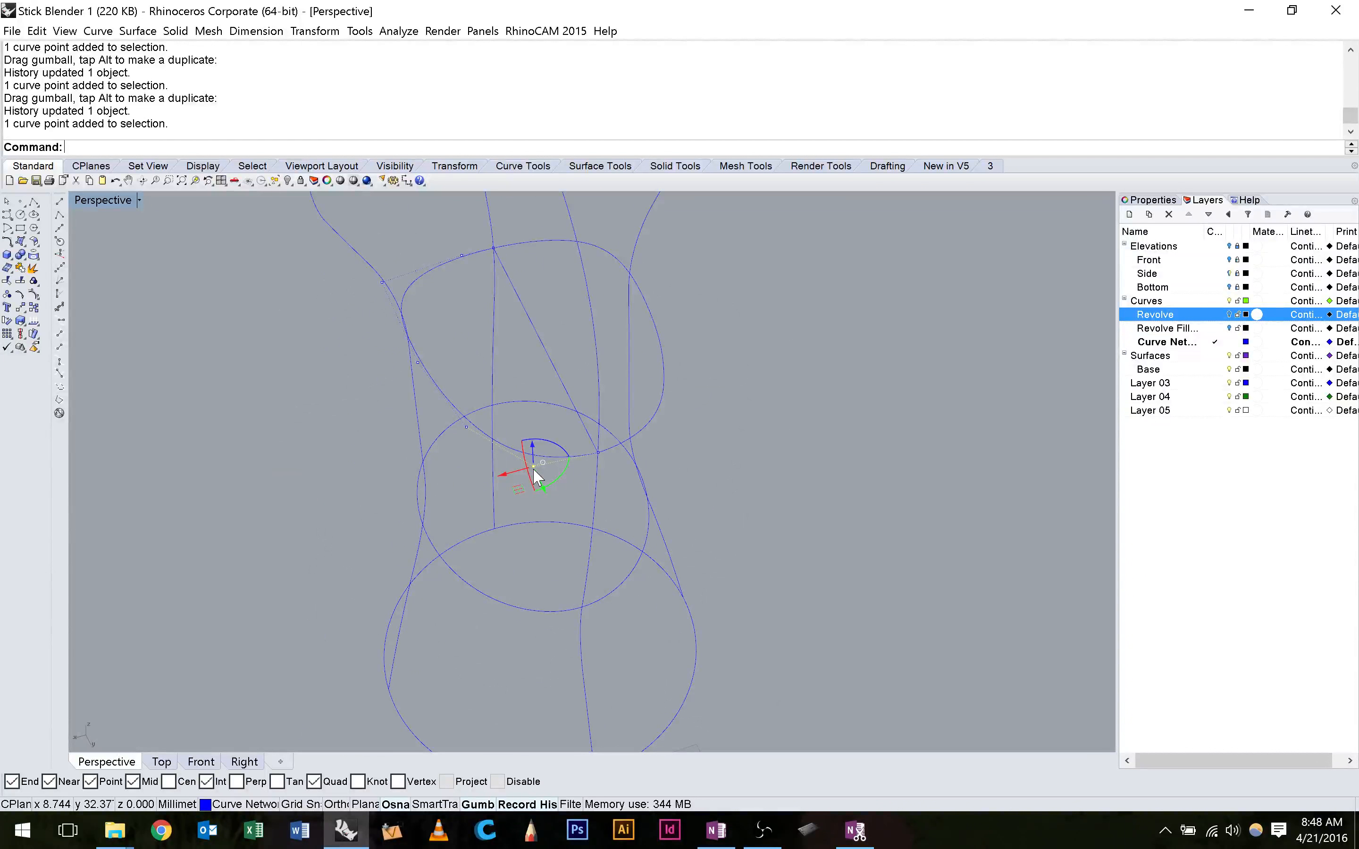
pyautogui.moveTo(534, 472); pyautogui.dragTo(493, 479)
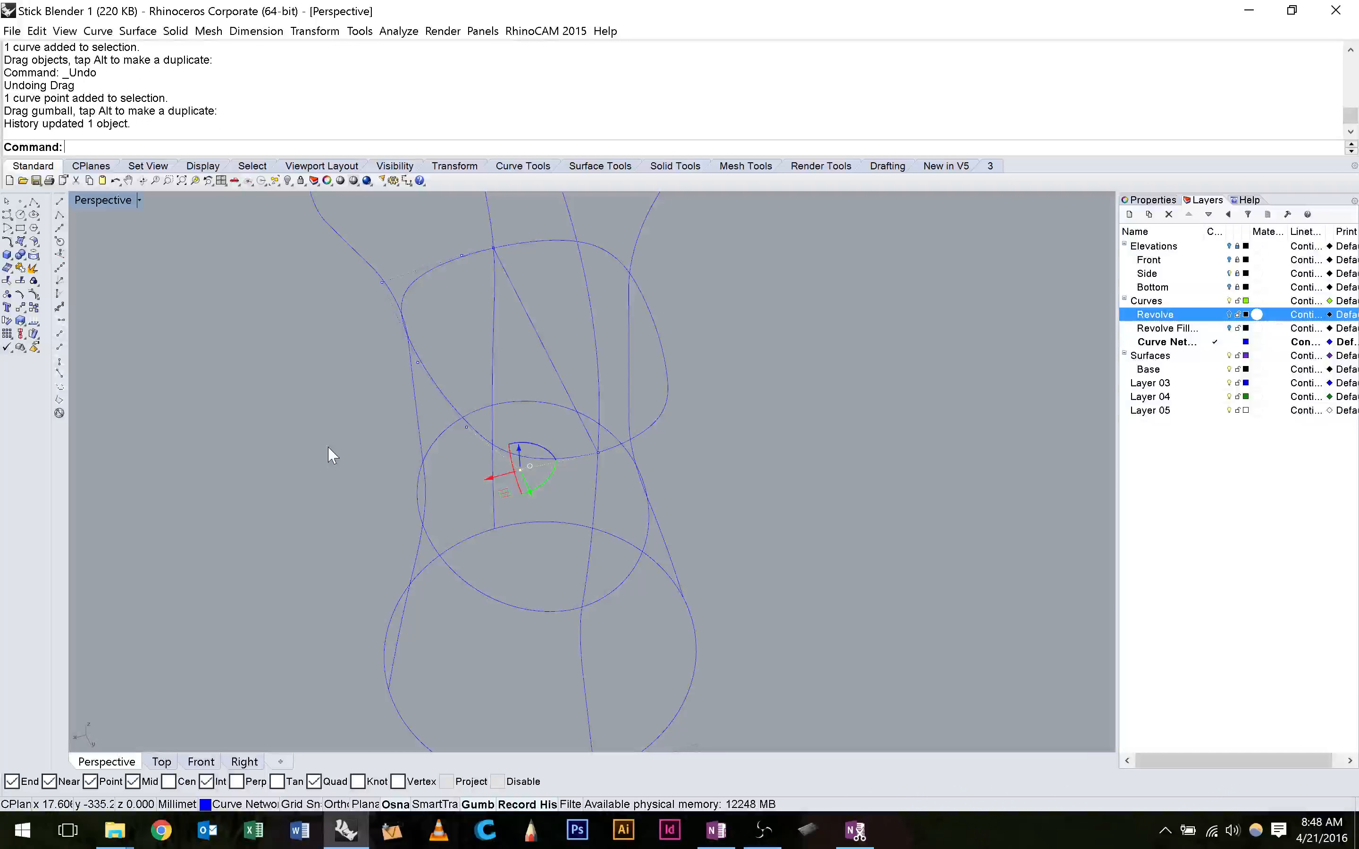
pyautogui.moveTo(332, 455); pyautogui.dragTo(424, 497, button='right')
pyautogui.click(507, 538)
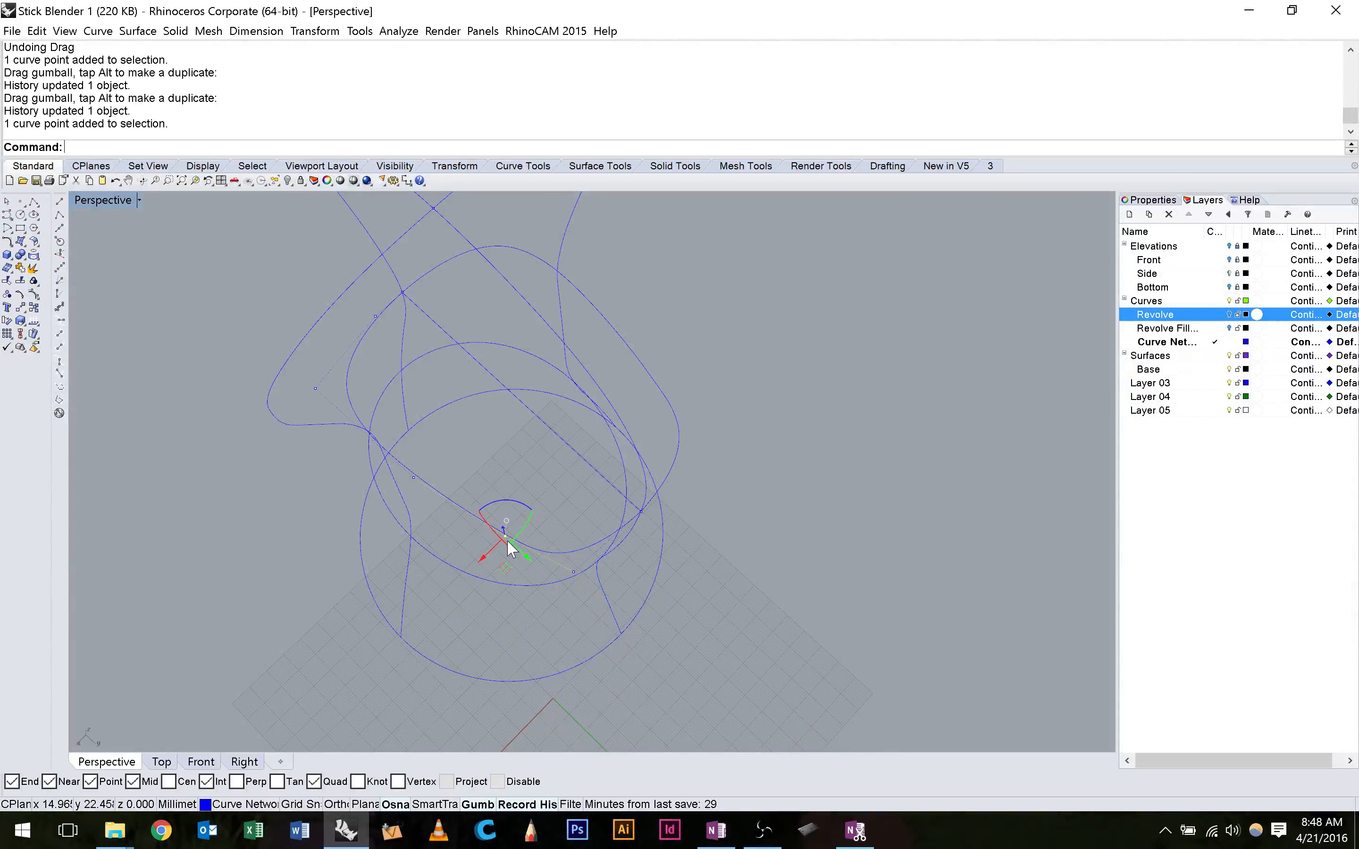
pyautogui.moveTo(507, 540); pyautogui.dragTo(499, 557)
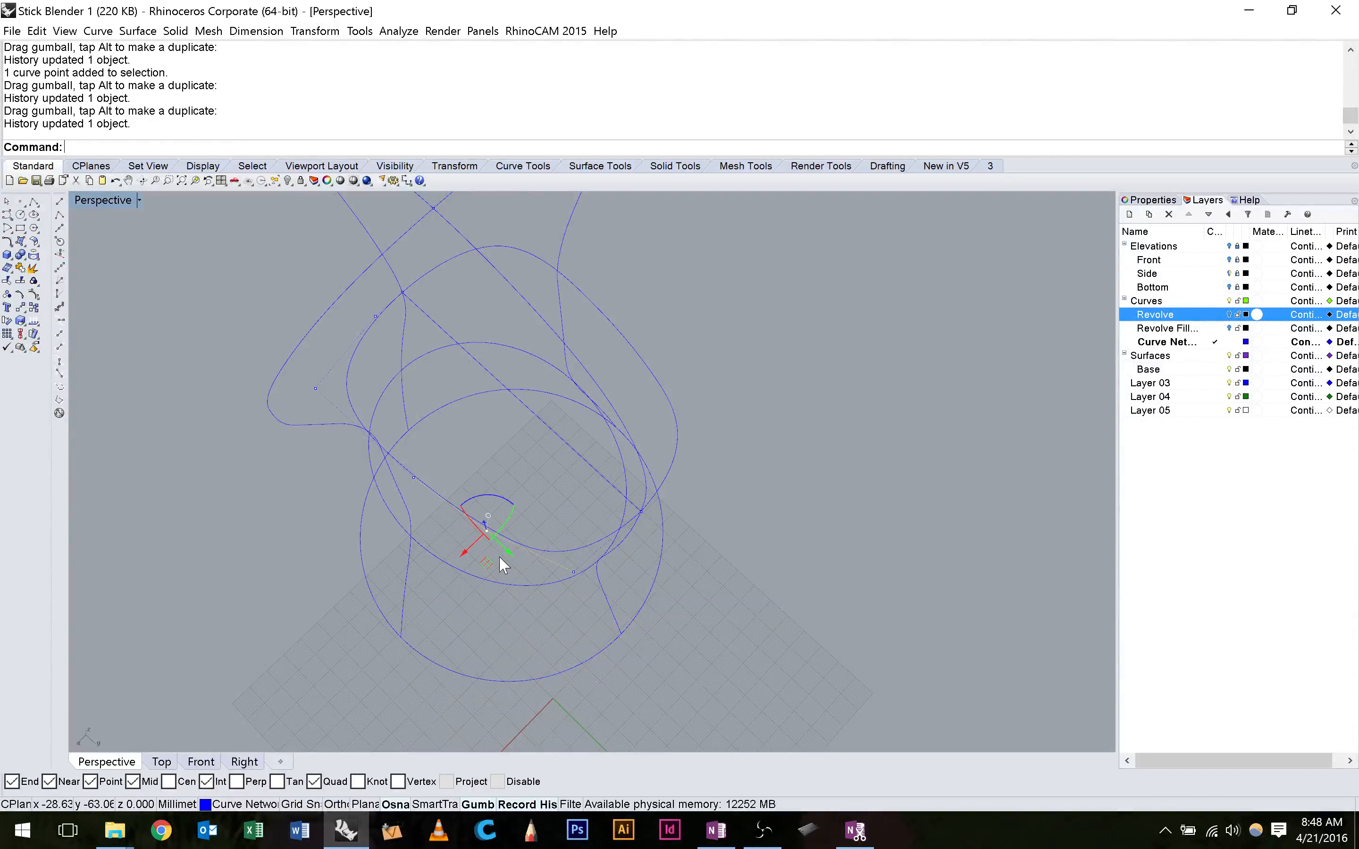
pyautogui.moveTo(504, 564); pyautogui.dragTo(276, 452, button='right')
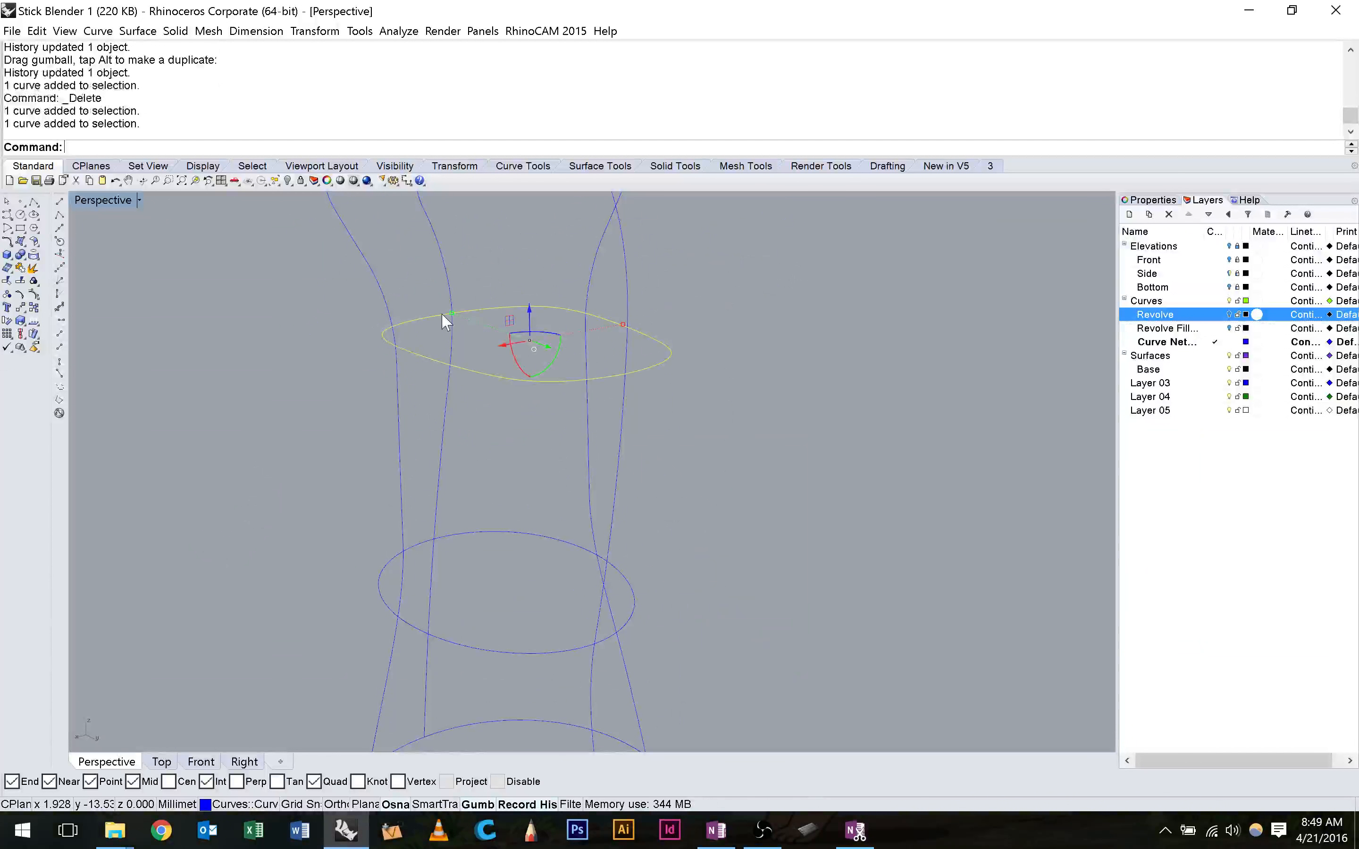
# Join the two halves of the upper neck section into one closed curve.
pyautogui.write('Jo')
pyautogui.press('Return')
pyautogui.click(660, 460)
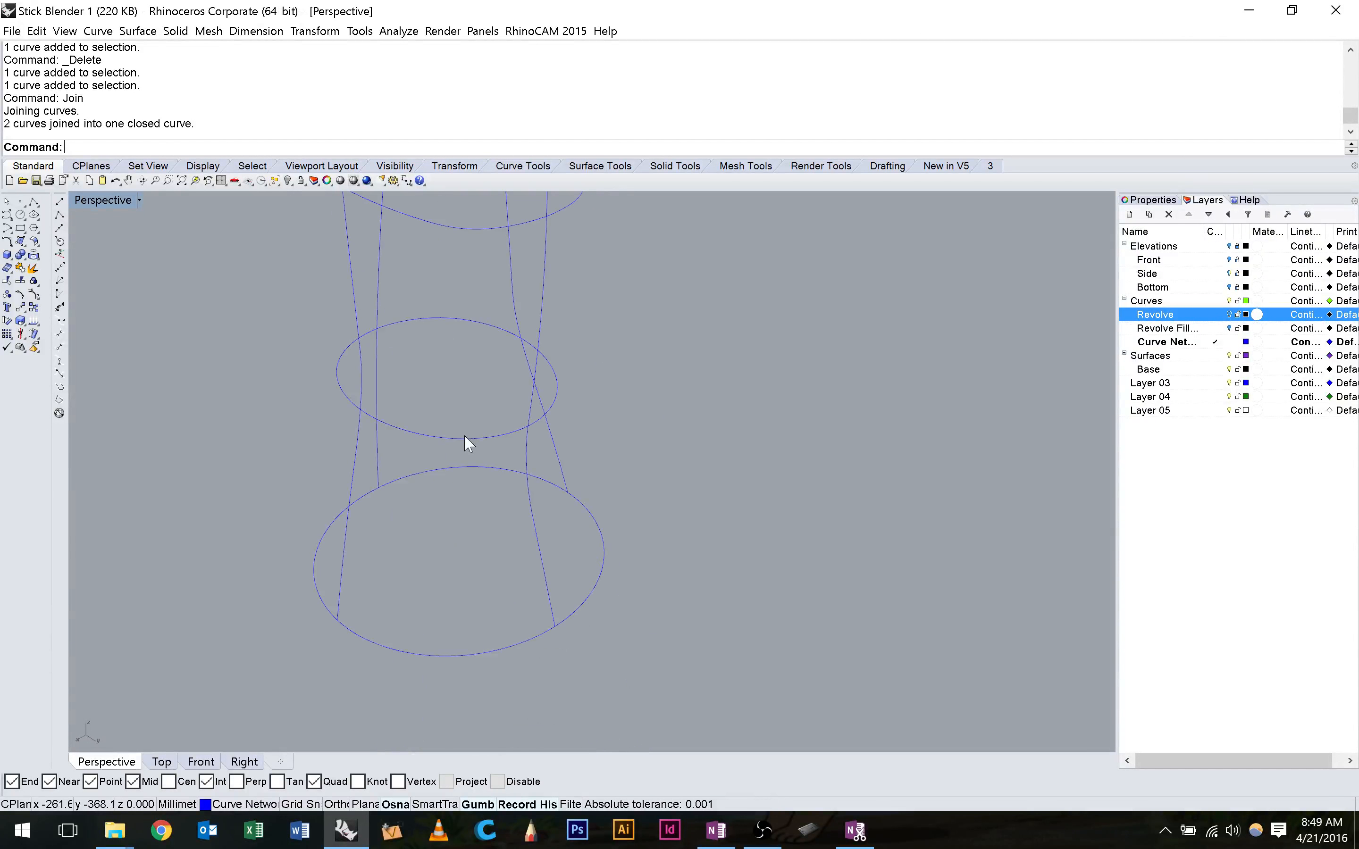
# Draw a straight line across the lower neck section between opposite profile curves and trim away one half of the section.
pyautogui.click(459, 439)
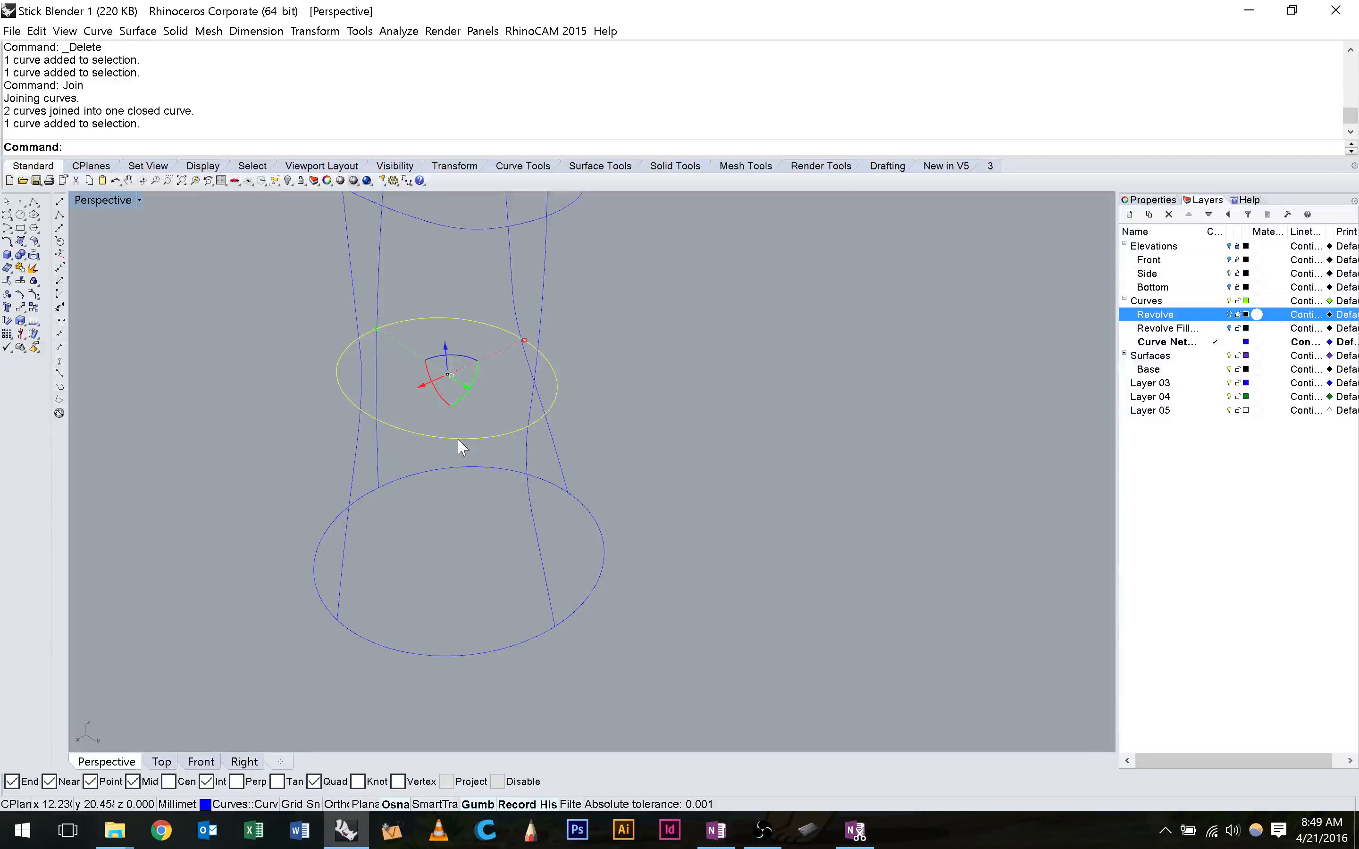
pyautogui.press('F10')
pyautogui.scroll(5, 449, 432)
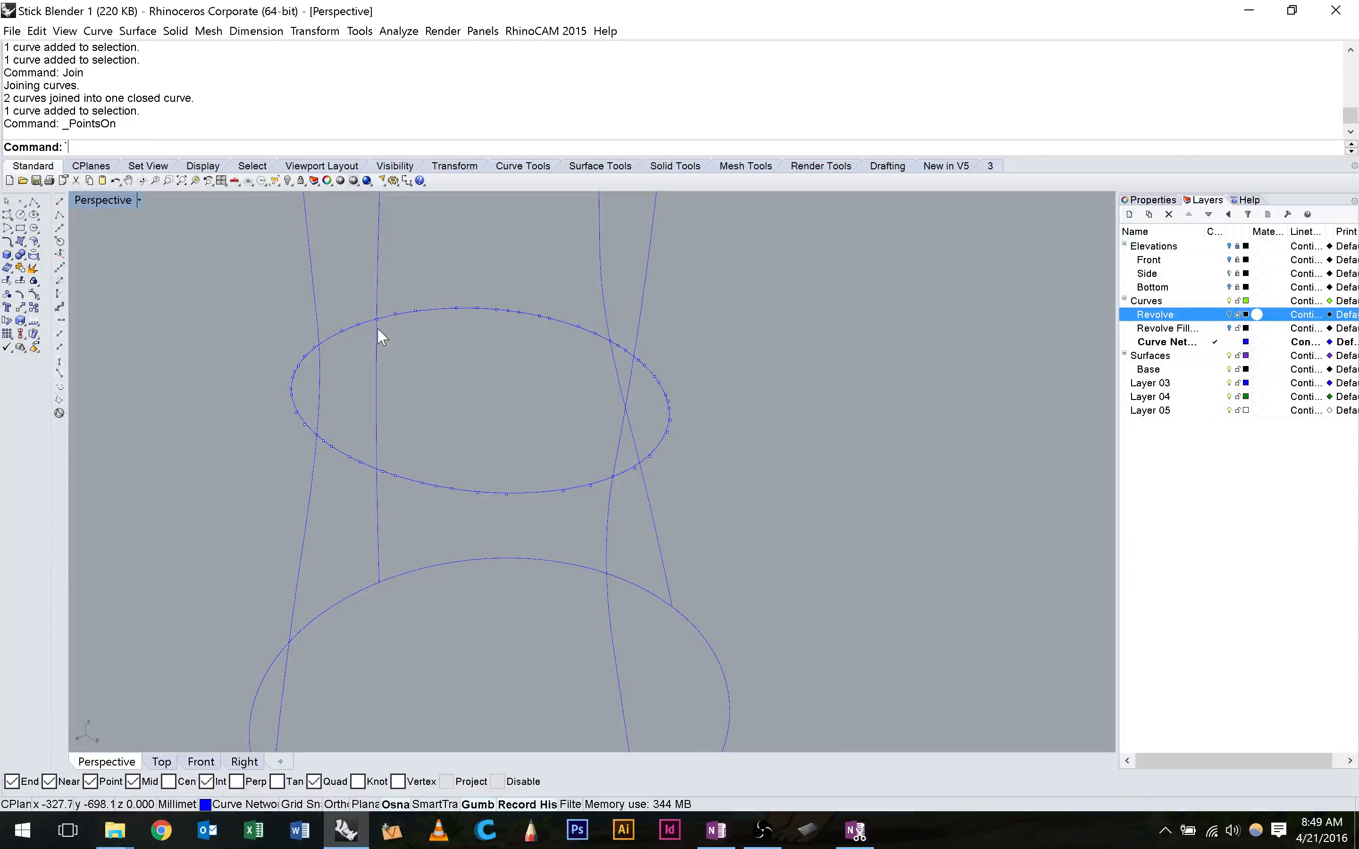
pyautogui.press('Return')
pyautogui.click(378, 327)
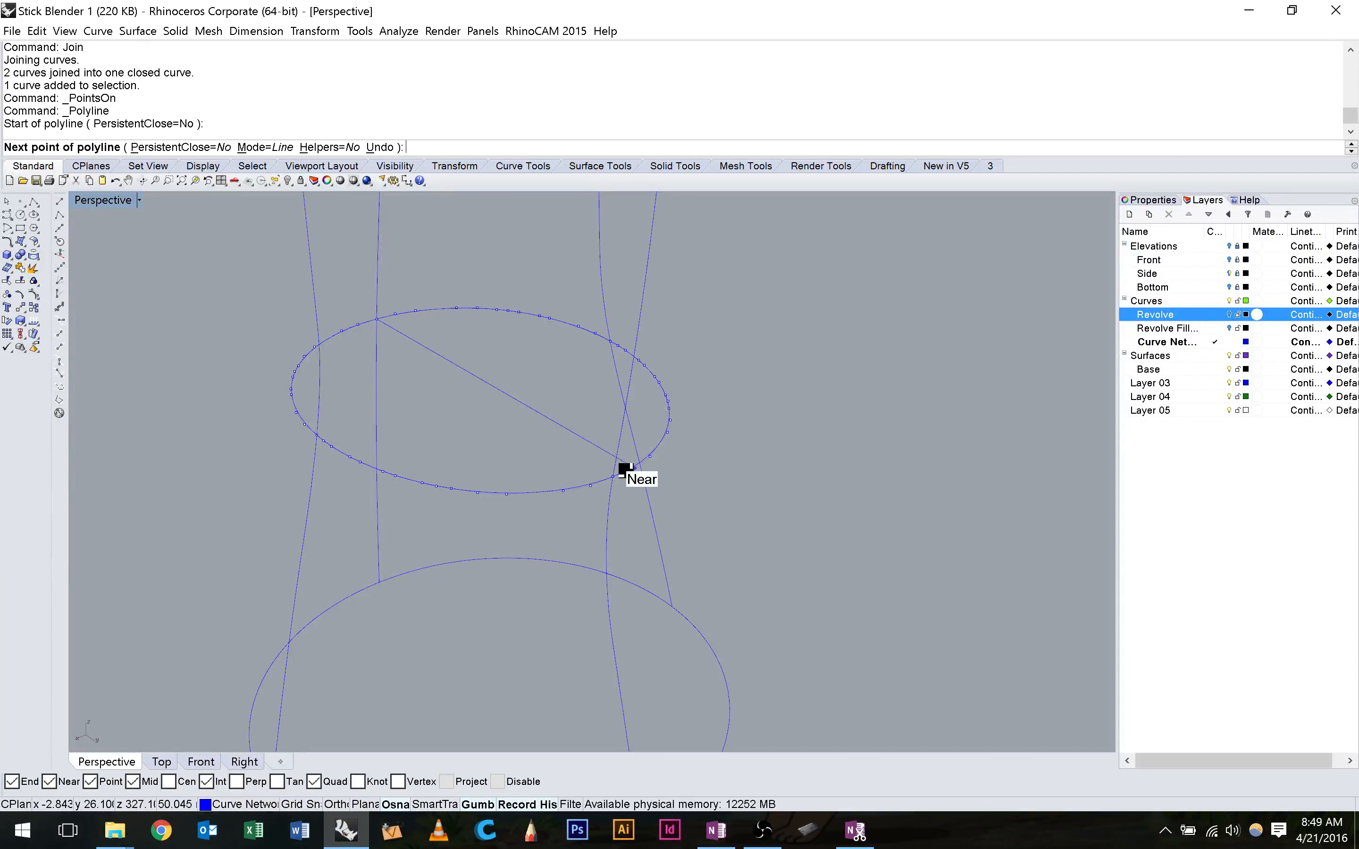
pyautogui.click(612, 476)
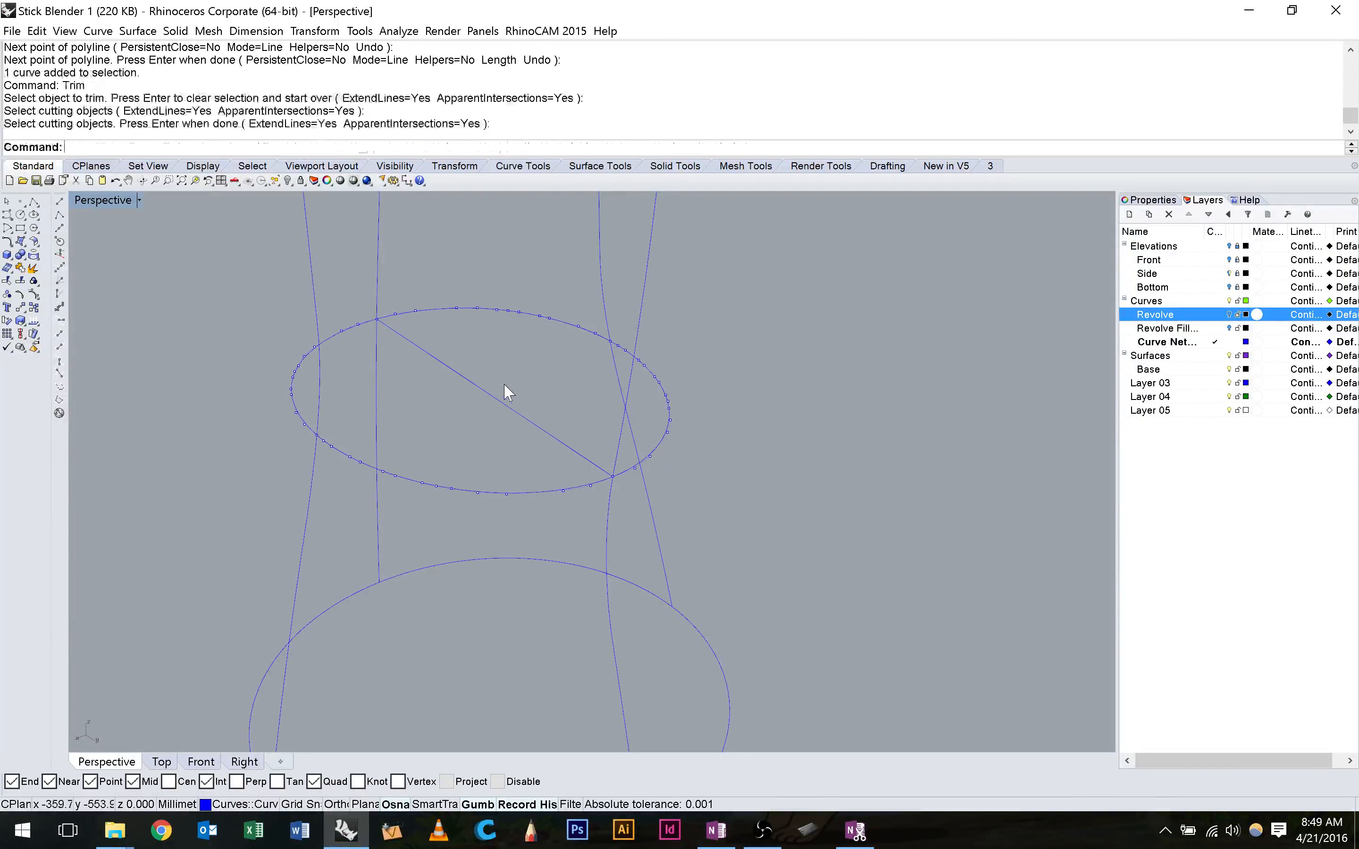
pyautogui.click(503, 401)
pyautogui.press('Return')
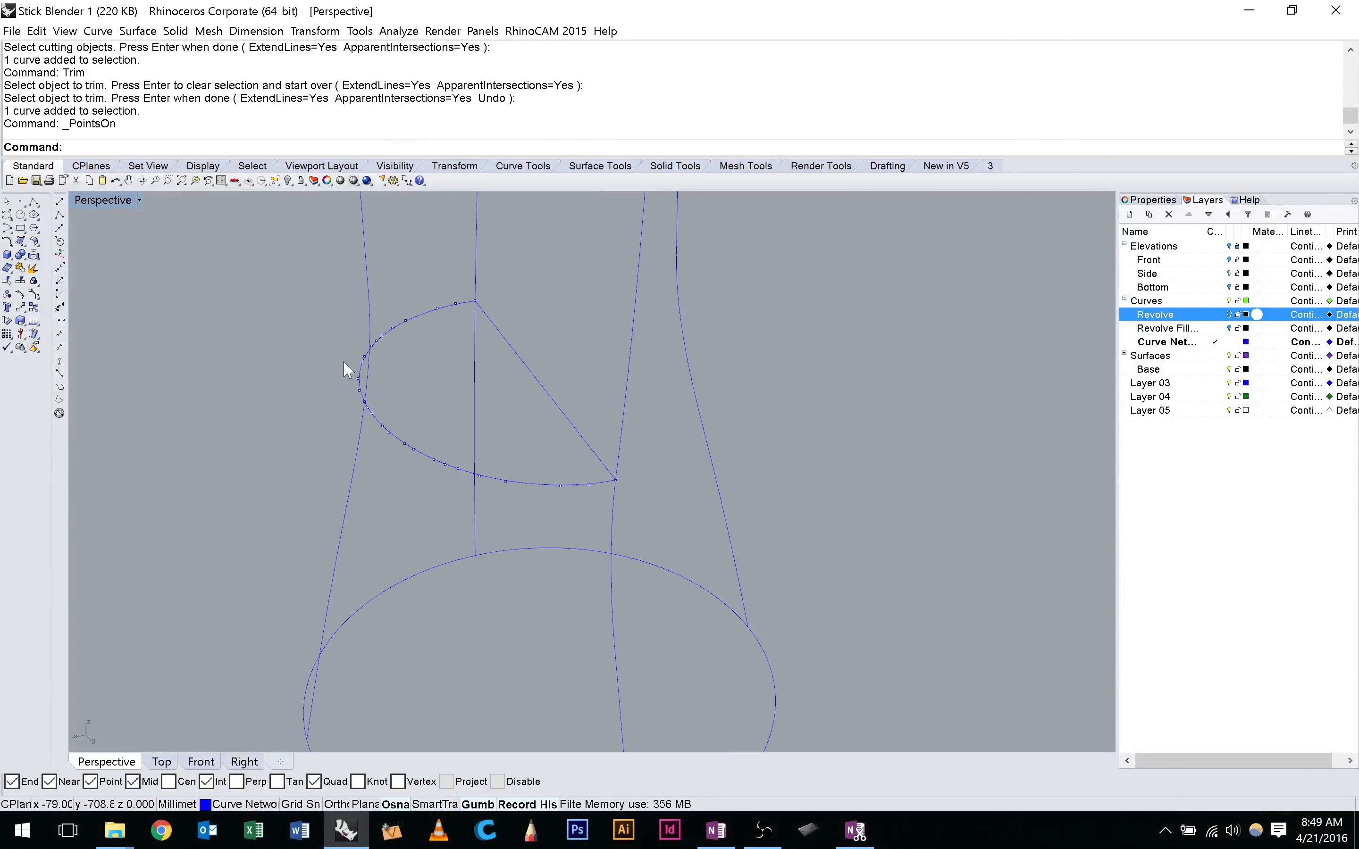
# Rebuild the remaining half section with 7 points at degree 3, deleting the input, and mirror it across the line with smooth Symmetry.
pyautogui.write('Rebuild')
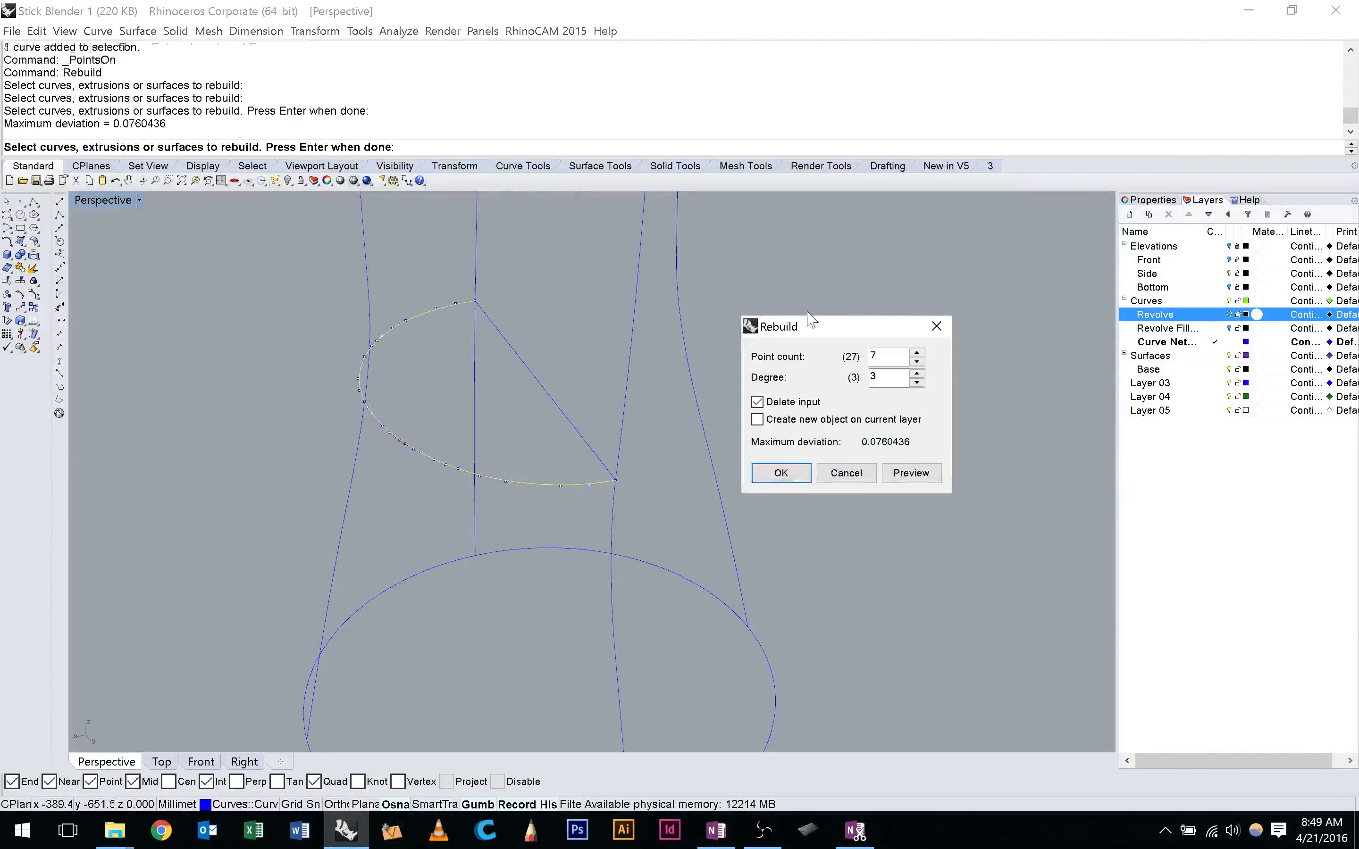
pyautogui.moveTo(809, 321); pyautogui.dragTo(795, 271)
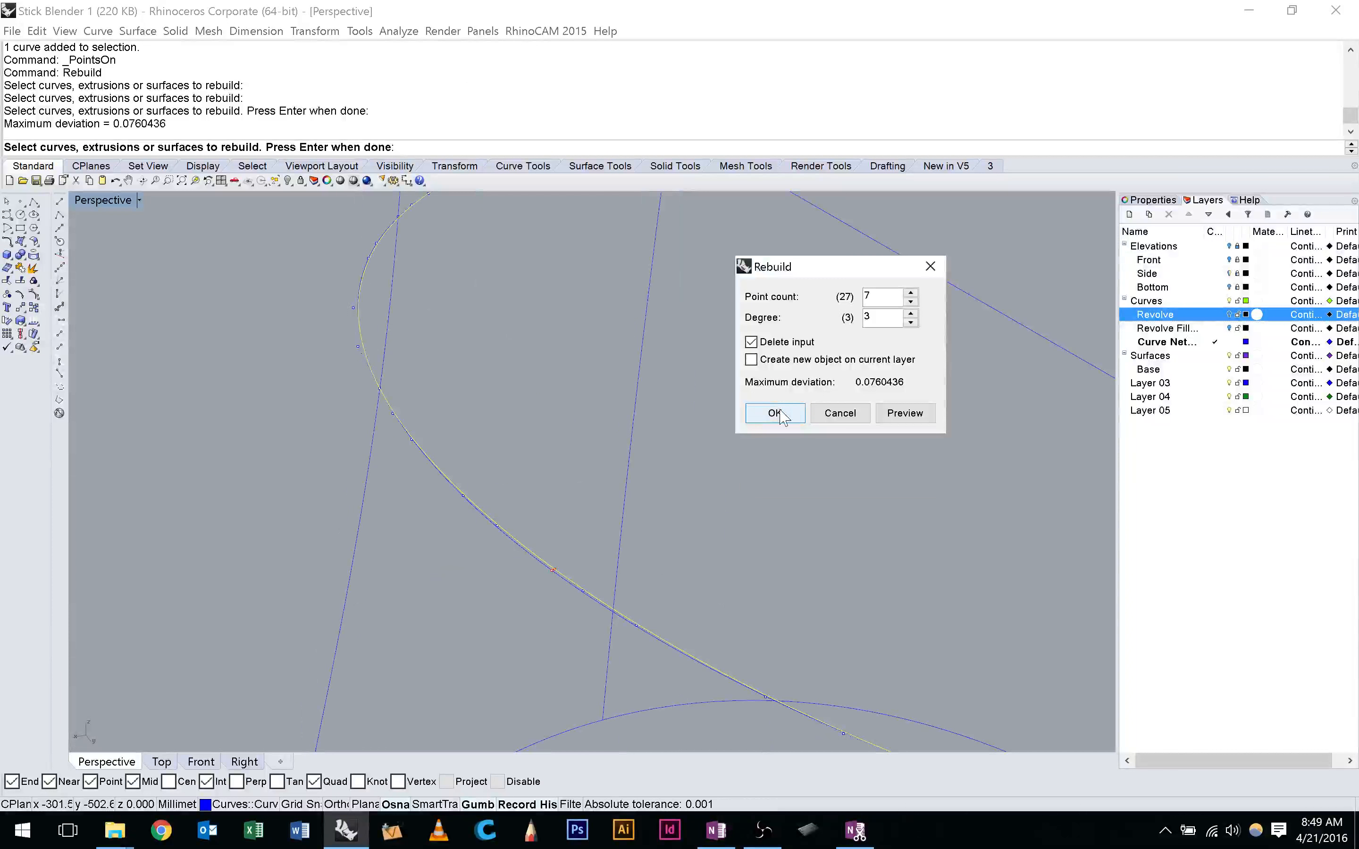
pyautogui.click(779, 412)
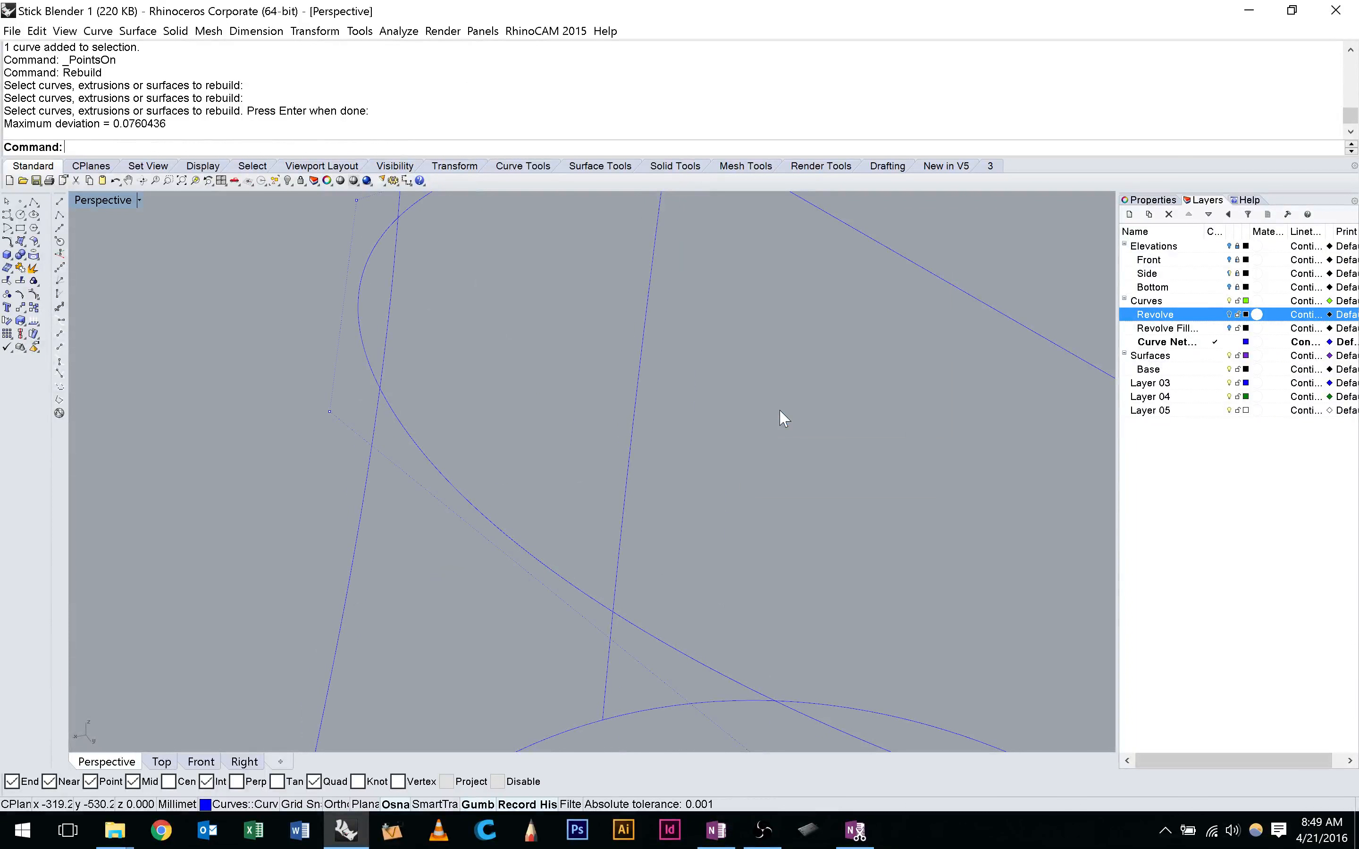
pyautogui.scroll(-3, 579, 500)
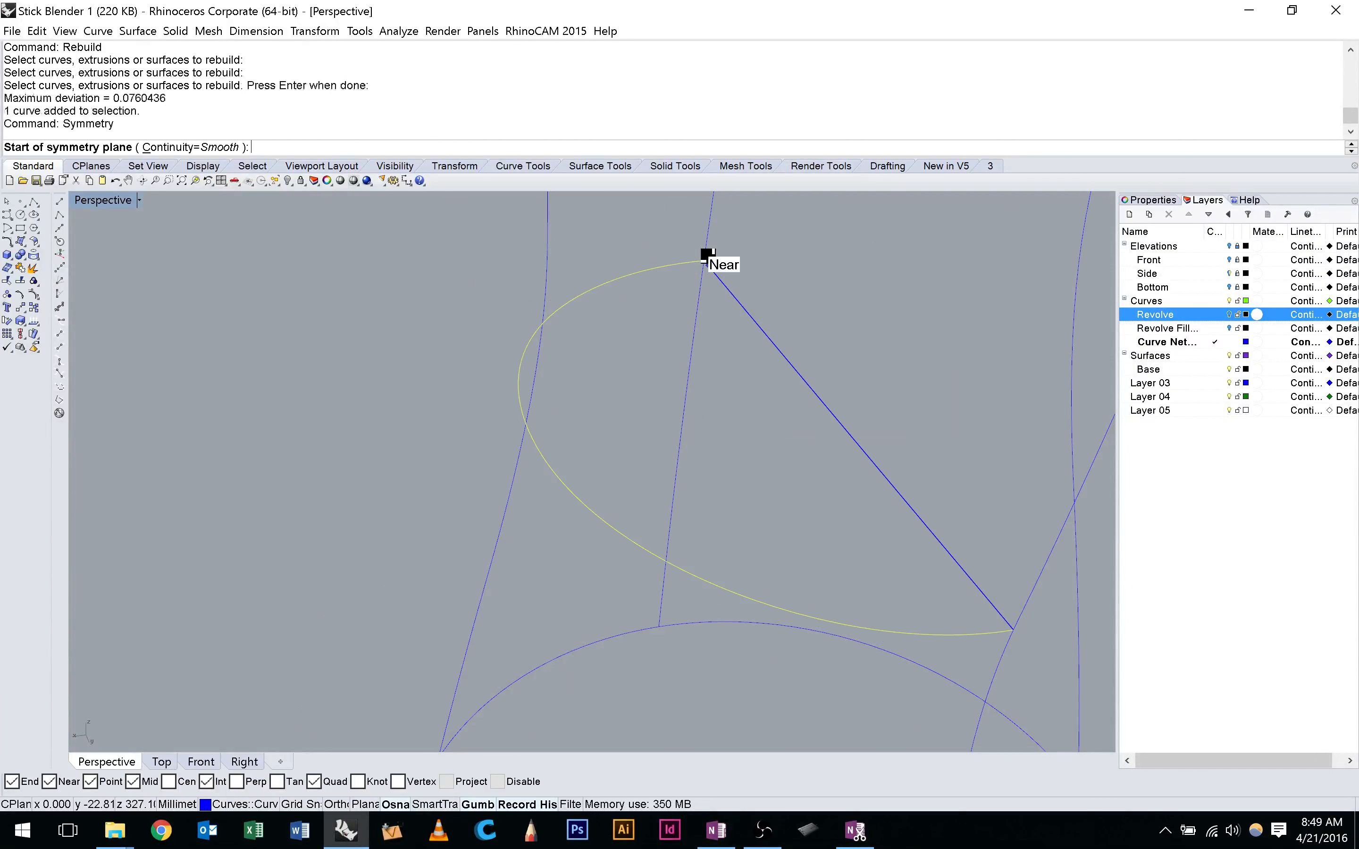
pyautogui.click(706, 265)
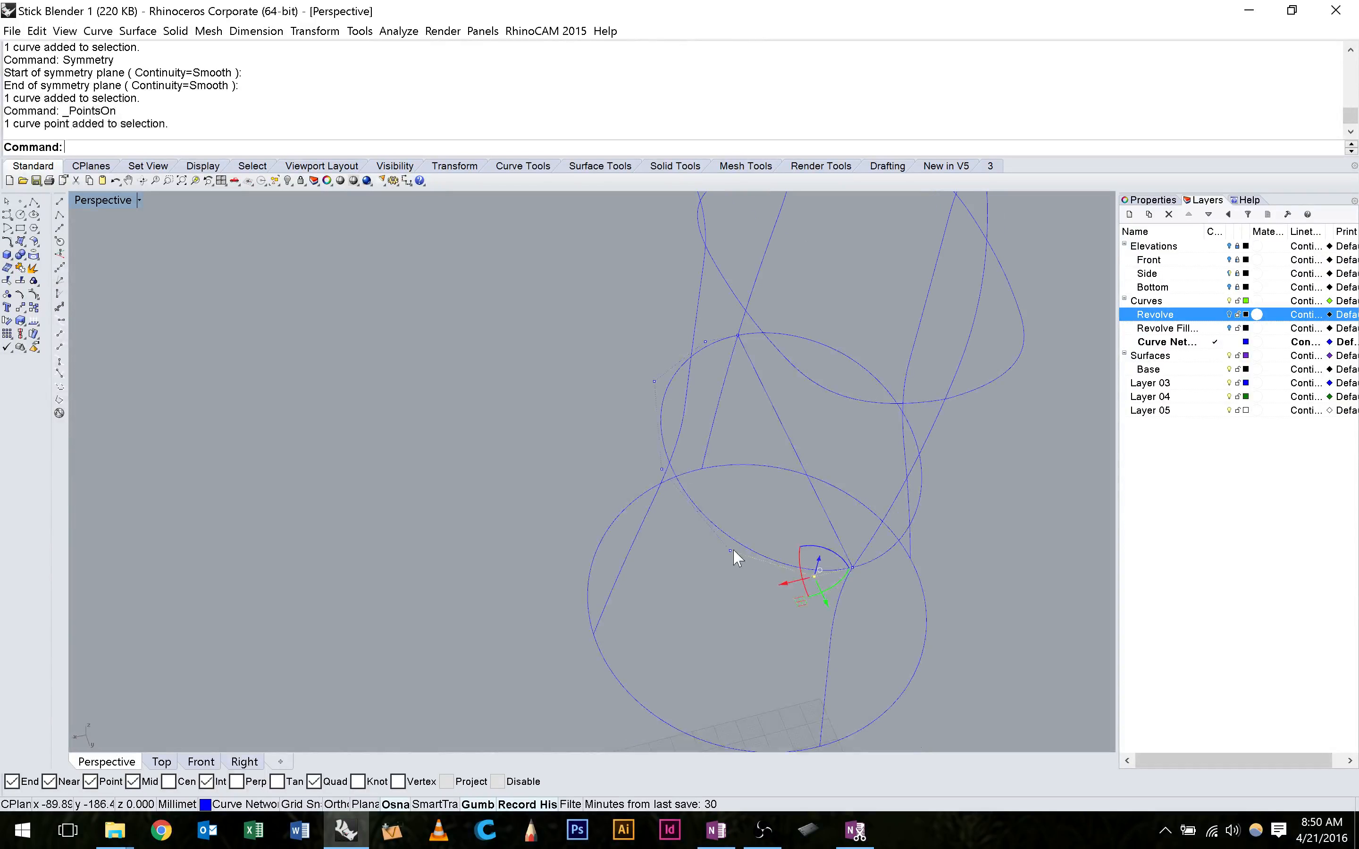
# Reshape the lower neck section by moving control points on its original half, and join both halves into a closed curve.
pyautogui.keyDown('shift'); pyautogui.click(731, 552); pyautogui.keyUp('shift')
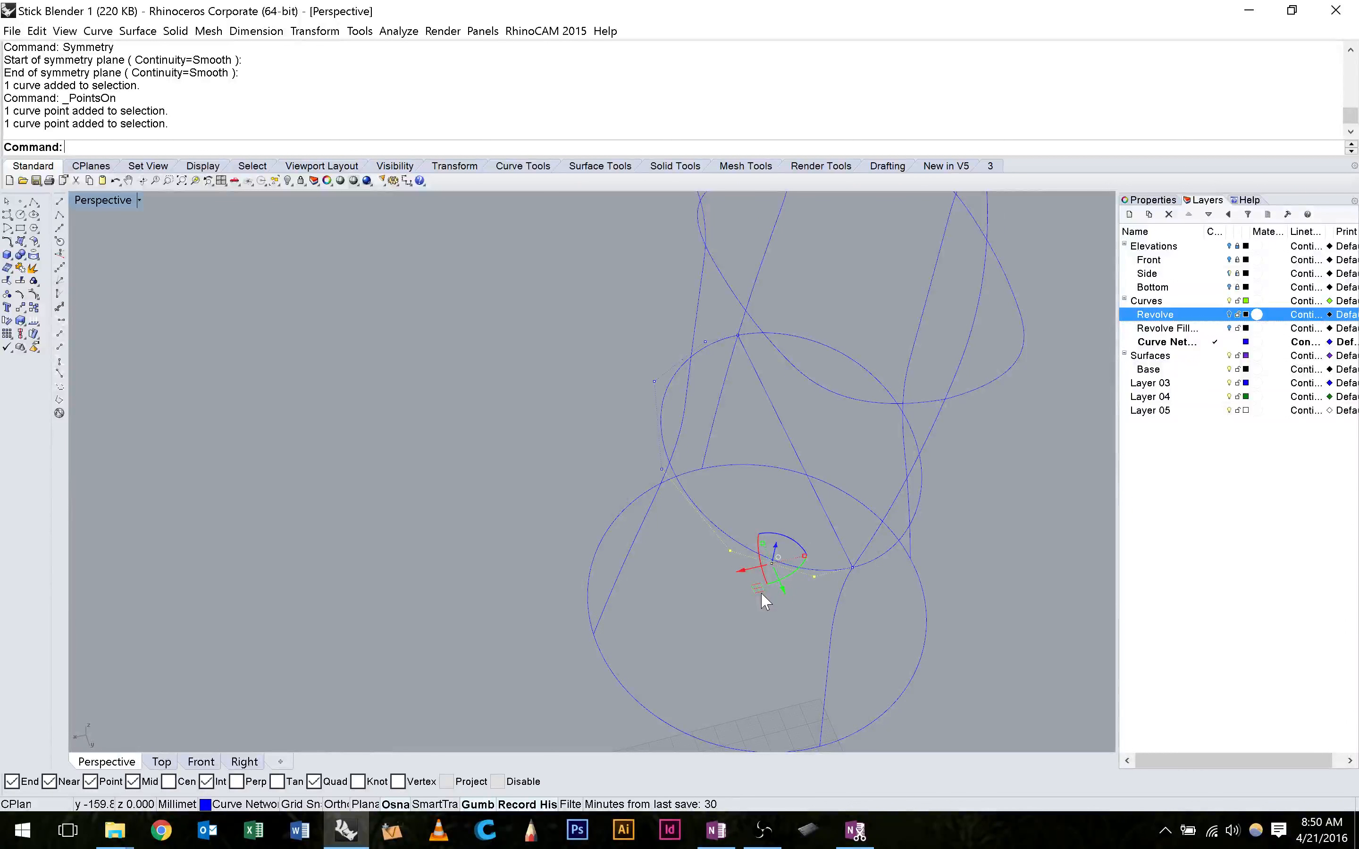
pyautogui.click(731, 551)
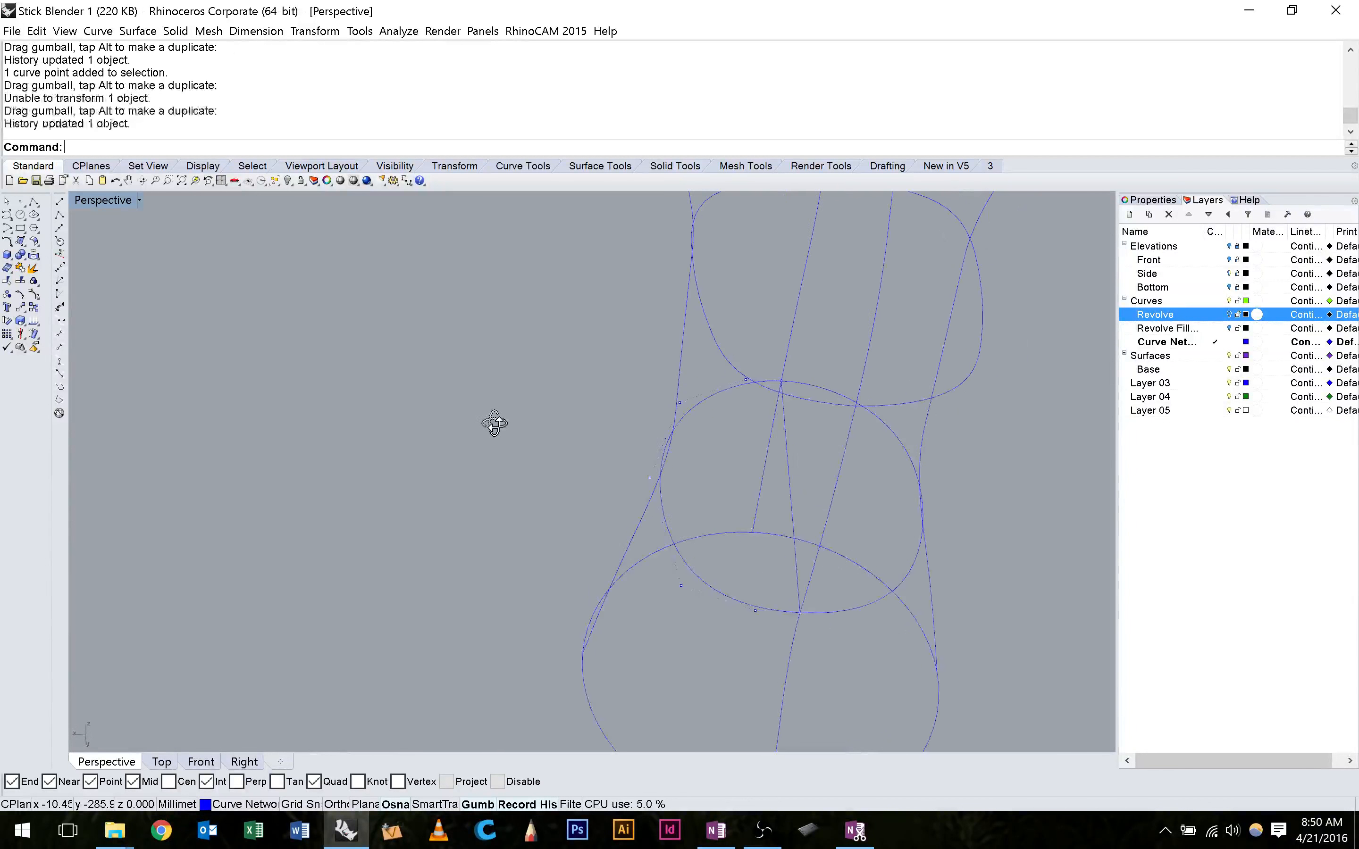
pyautogui.moveTo(494, 422); pyautogui.dragTo(615, 435, button='right')
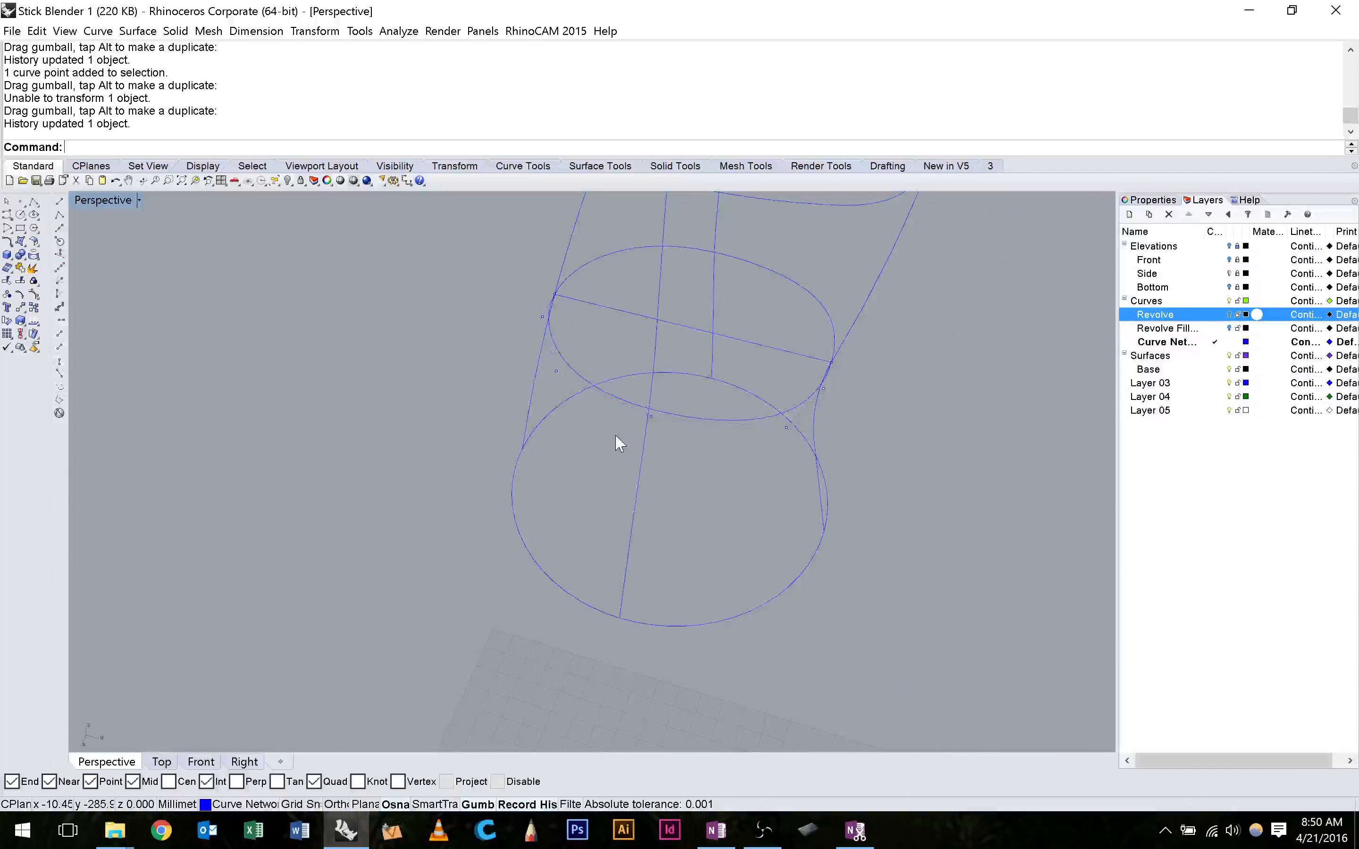
pyautogui.moveTo(617, 444); pyautogui.dragTo(478, 342, button='right')
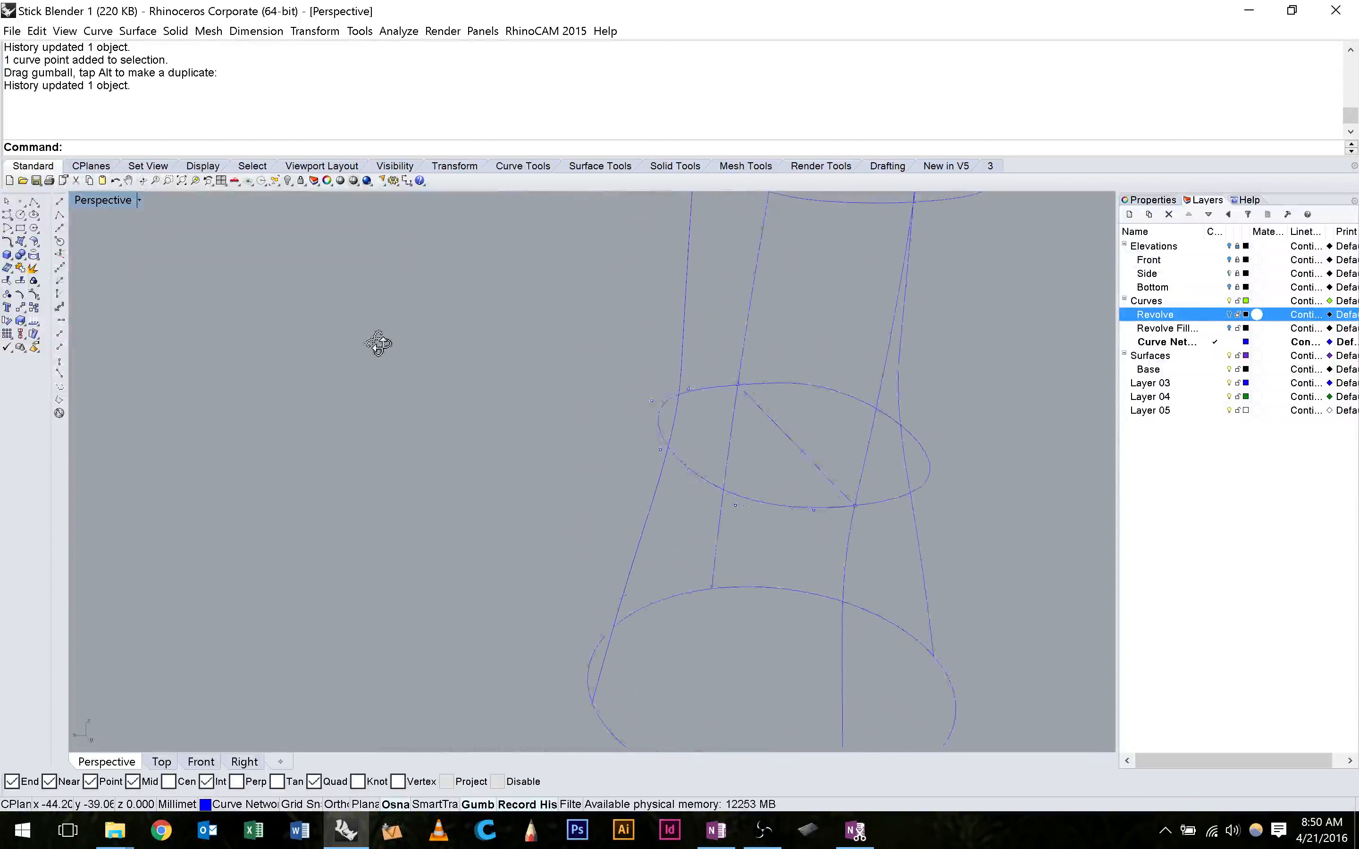
pyautogui.moveTo(379, 343); pyautogui.dragTo(367, 348, button='right')
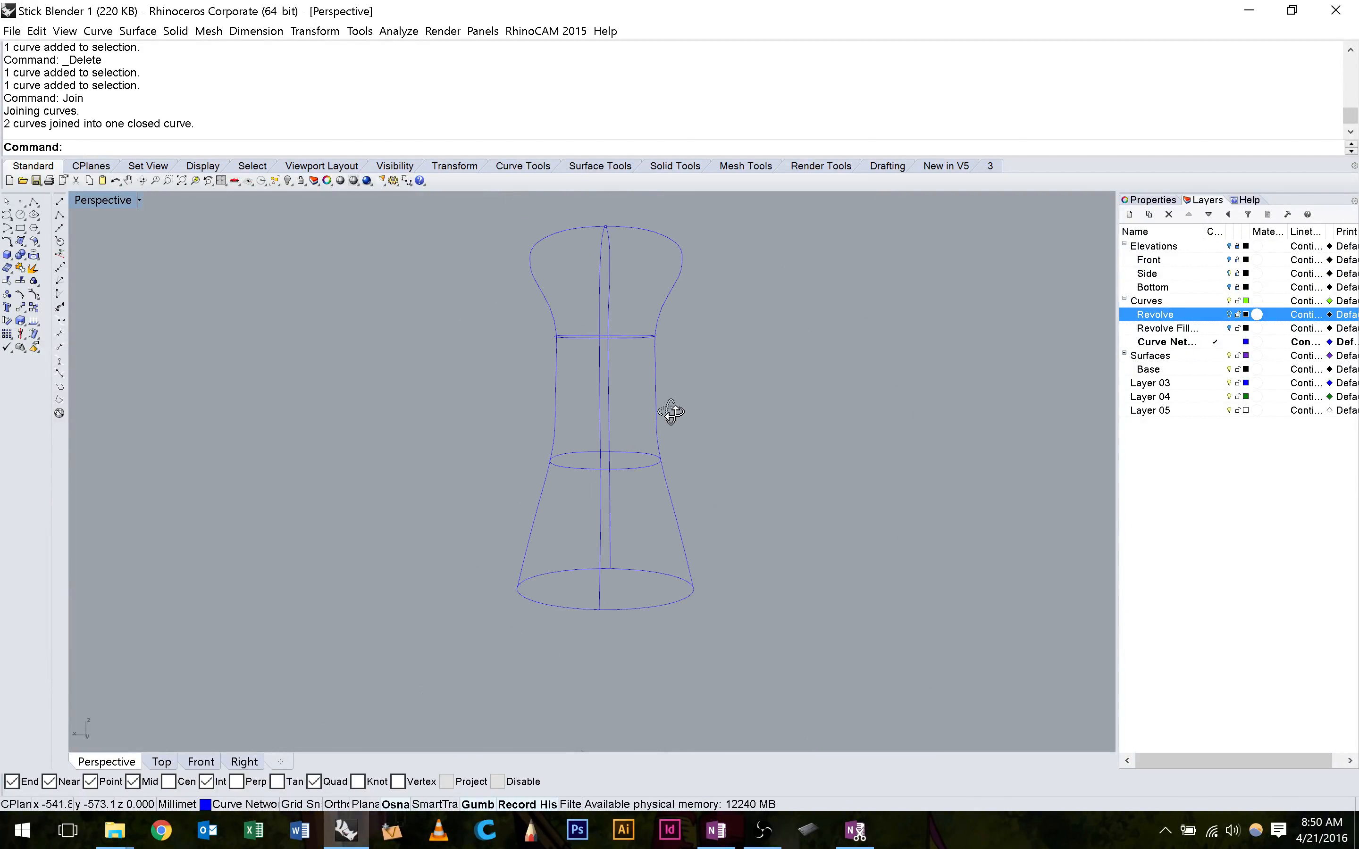
# Start a Curve Network surface from the three closed section curves and the four profile curves of the handle.
pyautogui.moveTo(670, 412); pyautogui.dragTo(675, 409, button='right')
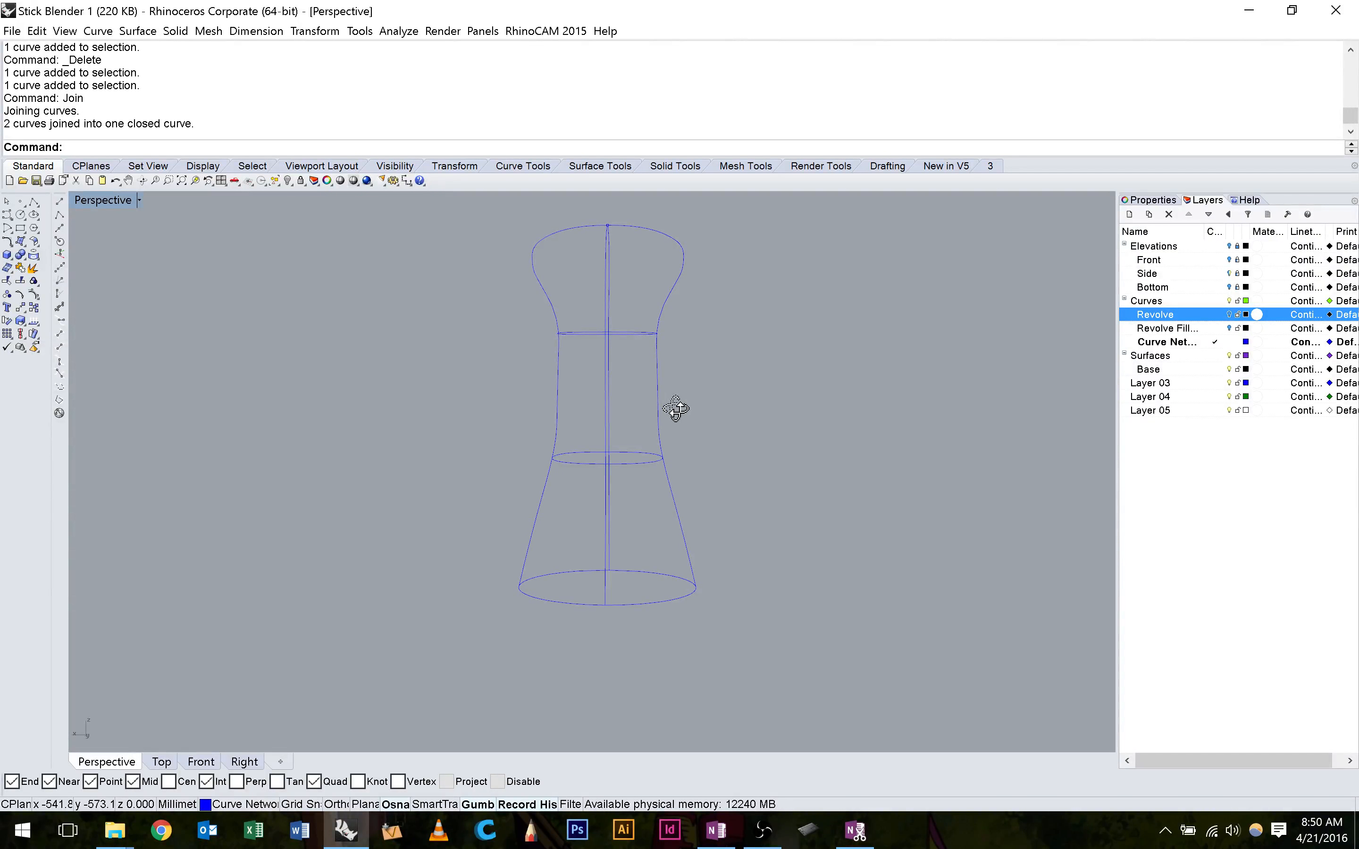
pyautogui.moveTo(676, 410); pyautogui.dragTo(652, 425, button='right')
pyautogui.click(138, 31)
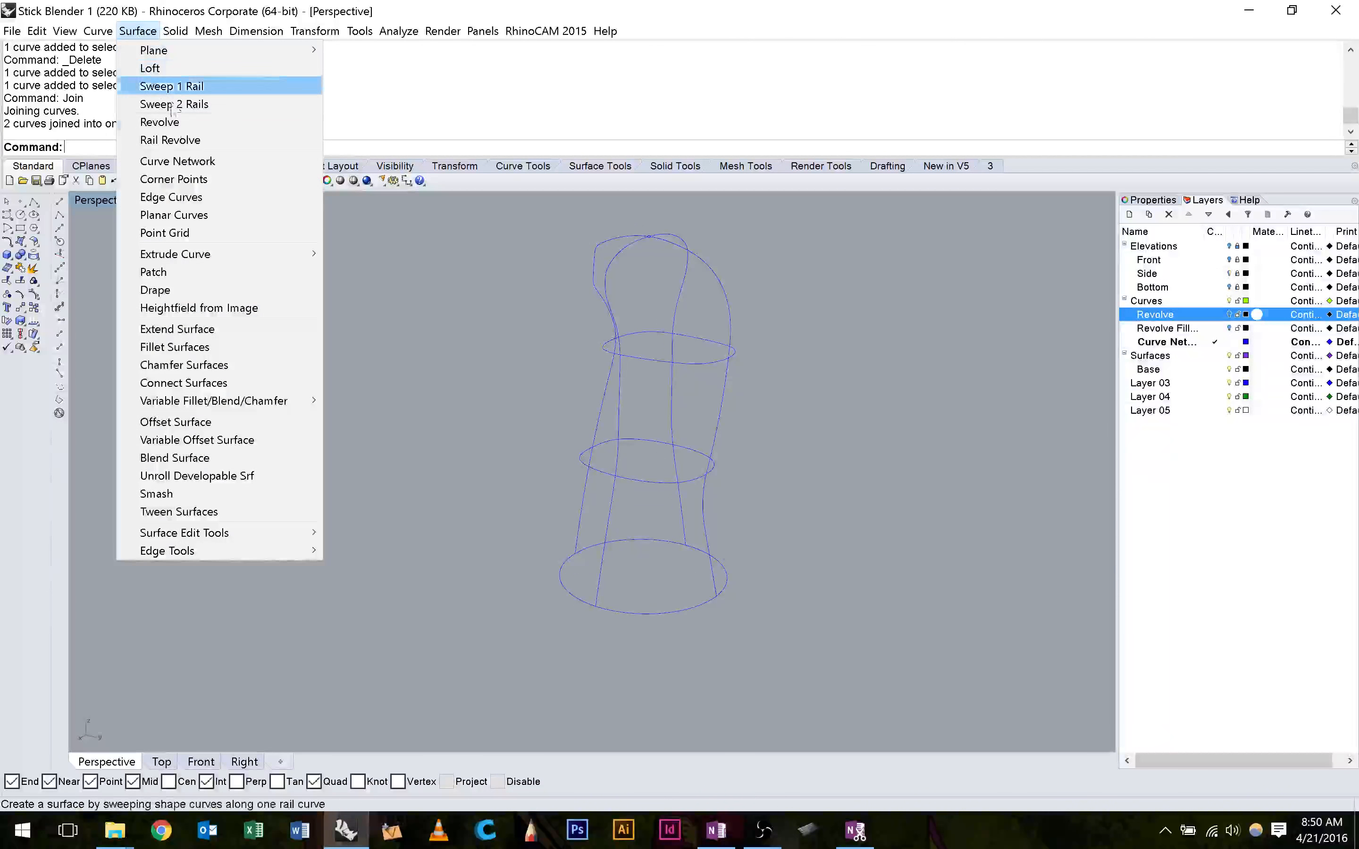
pyautogui.click(198, 162)
pyautogui.click(654, 613)
pyautogui.click(643, 482)
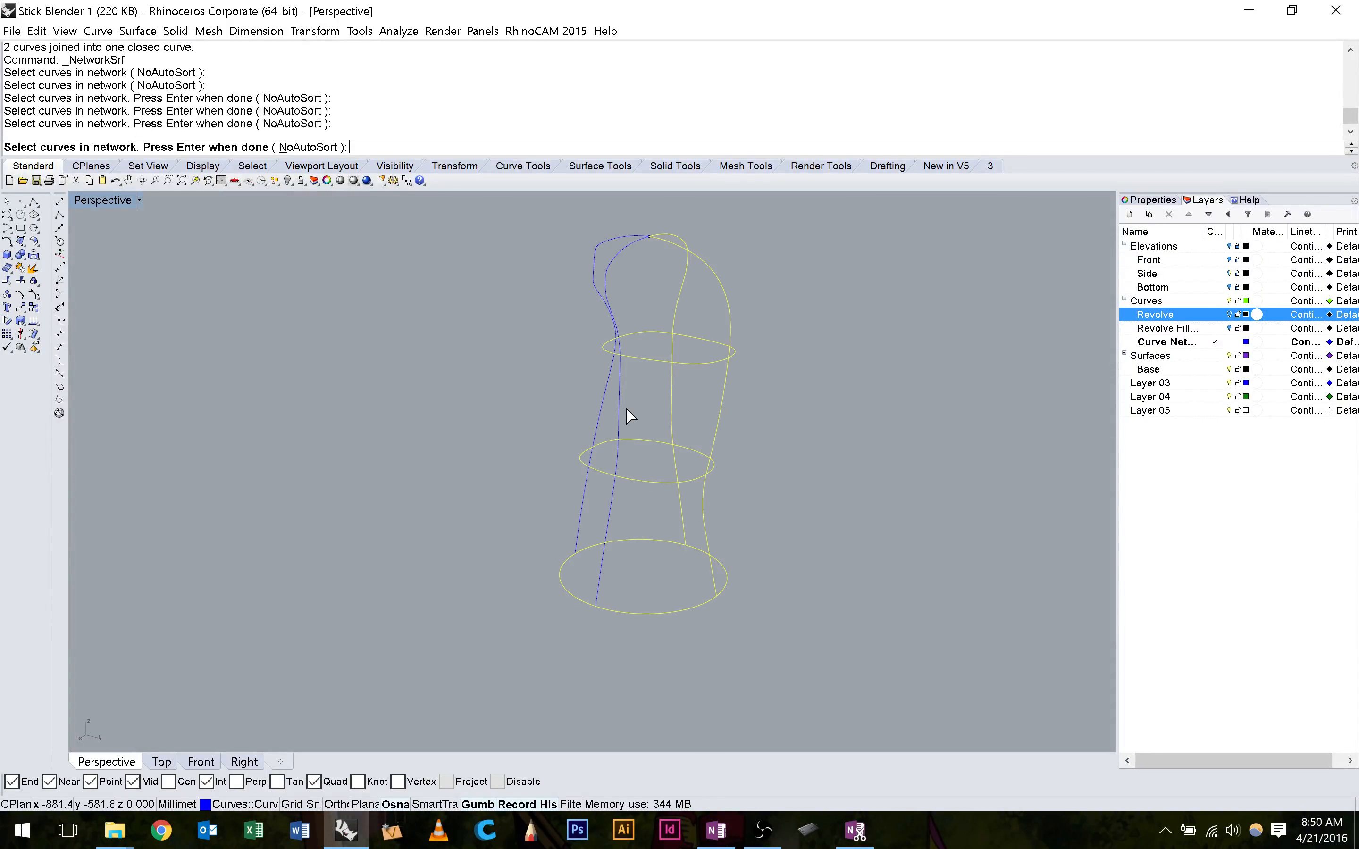
pyautogui.click(621, 410)
pyautogui.click(620, 410)
pyautogui.click(606, 417)
pyautogui.rightClick(548, 383)
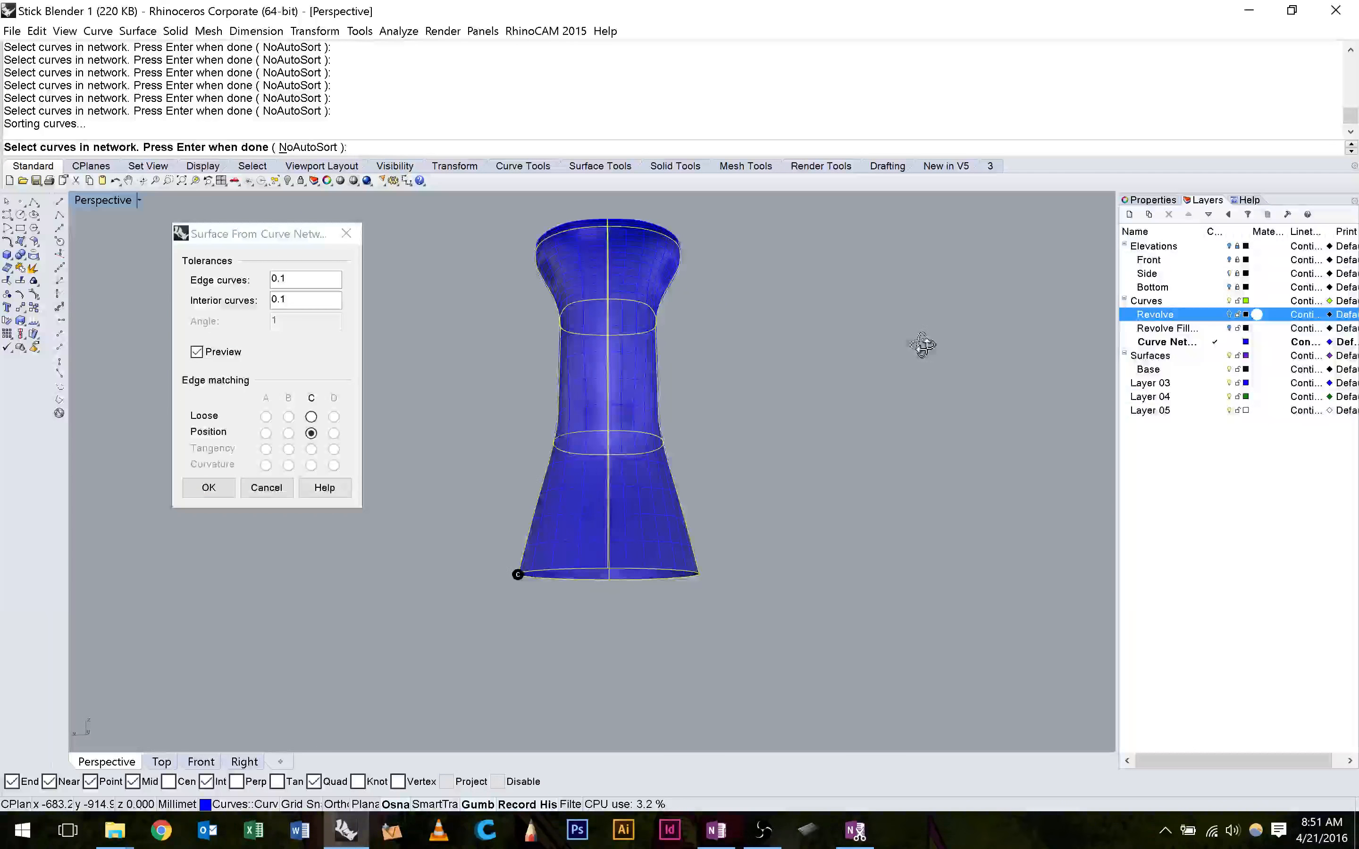
# Compare Loose and Position edge matching in the preview and create the network surface with Position matching for edge C.
pyautogui.moveTo(919, 343); pyautogui.dragTo(927, 386, button='right')
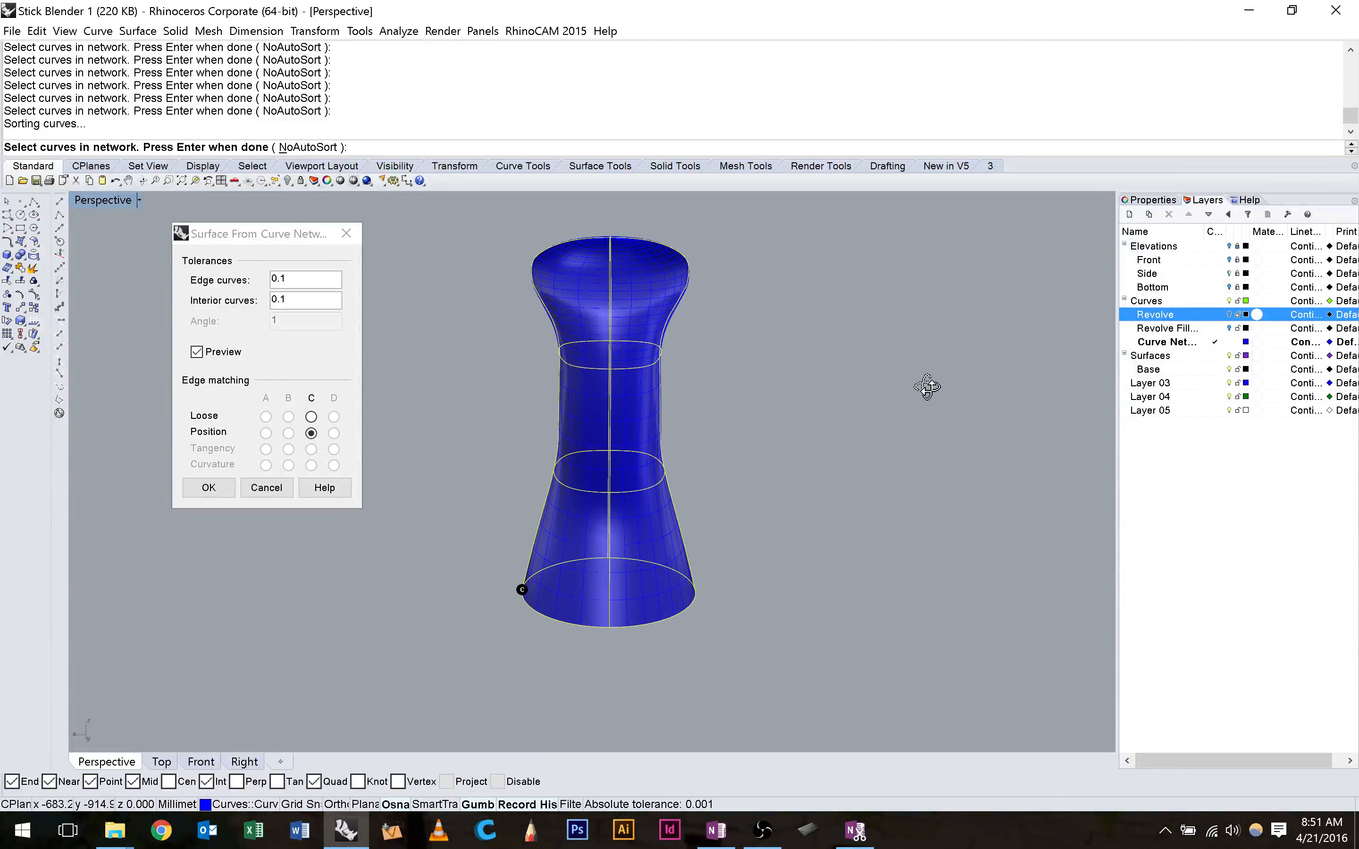
pyautogui.moveTo(926, 386); pyautogui.dragTo(916, 352, button='right')
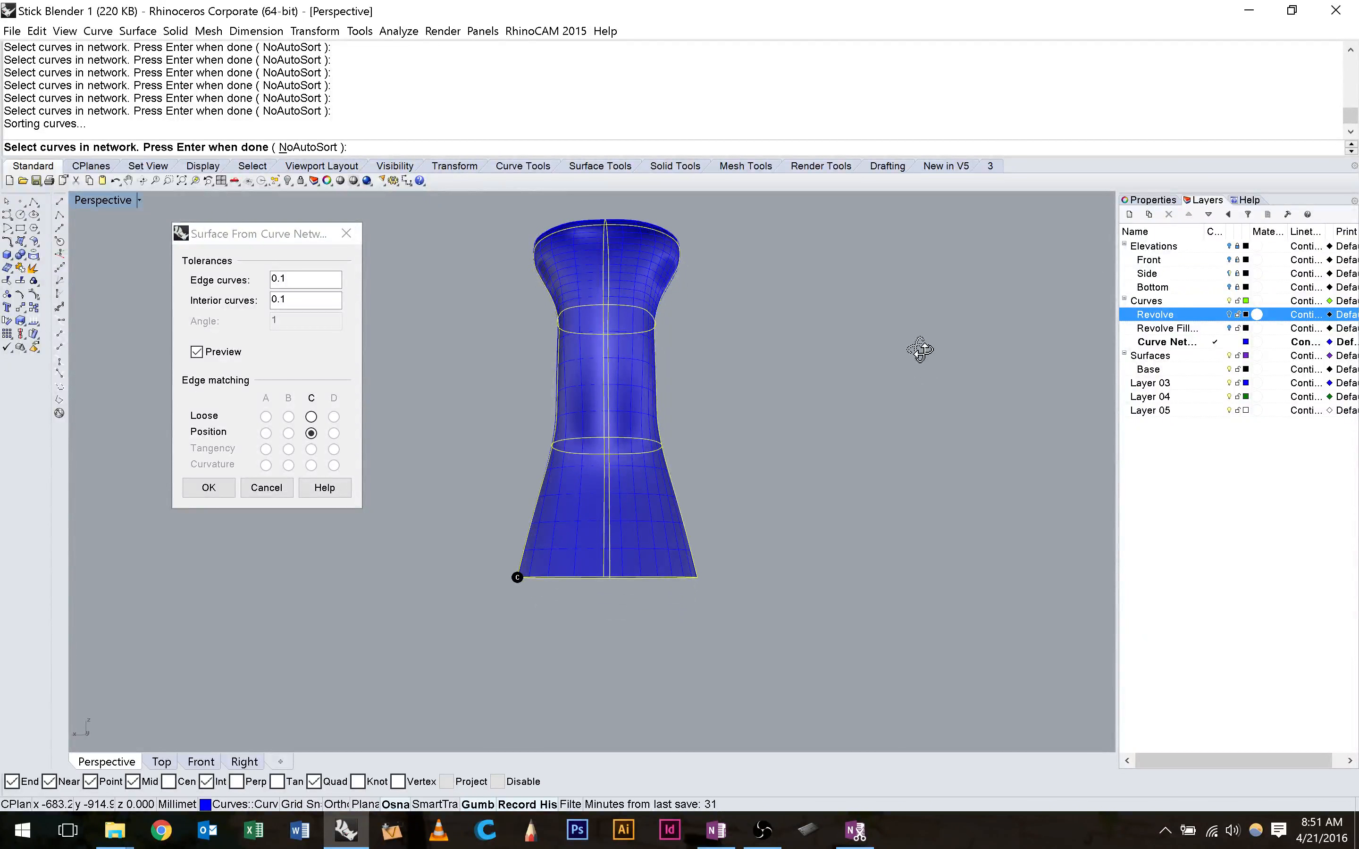
pyautogui.click(311, 416)
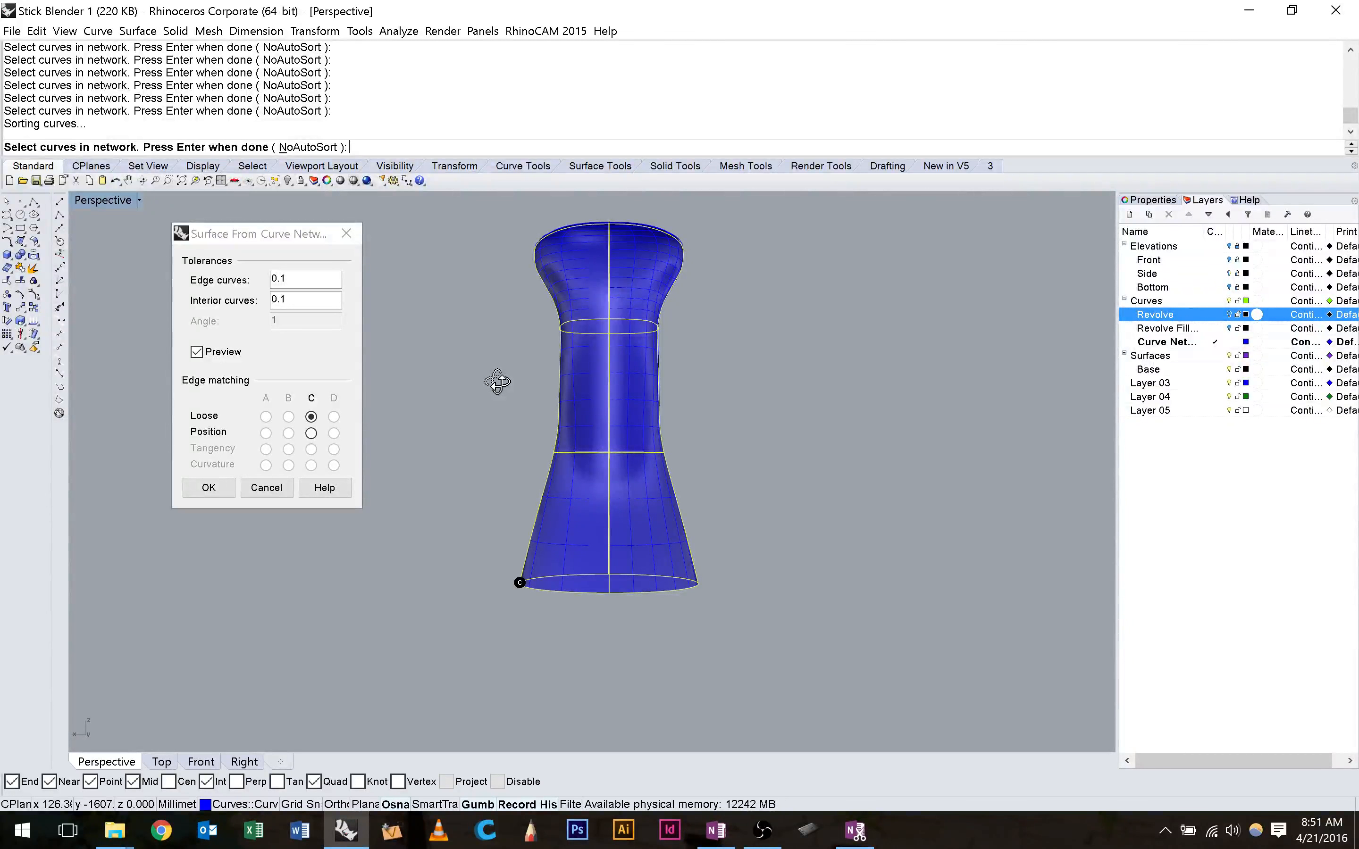
pyautogui.click(311, 433)
pyautogui.moveTo(496, 382)
pyautogui.mouseDown(button='right')
pyautogui.moveTo(480, 349)
pyautogui.moveTo(493, 387)
pyautogui.mouseUp(button='right')
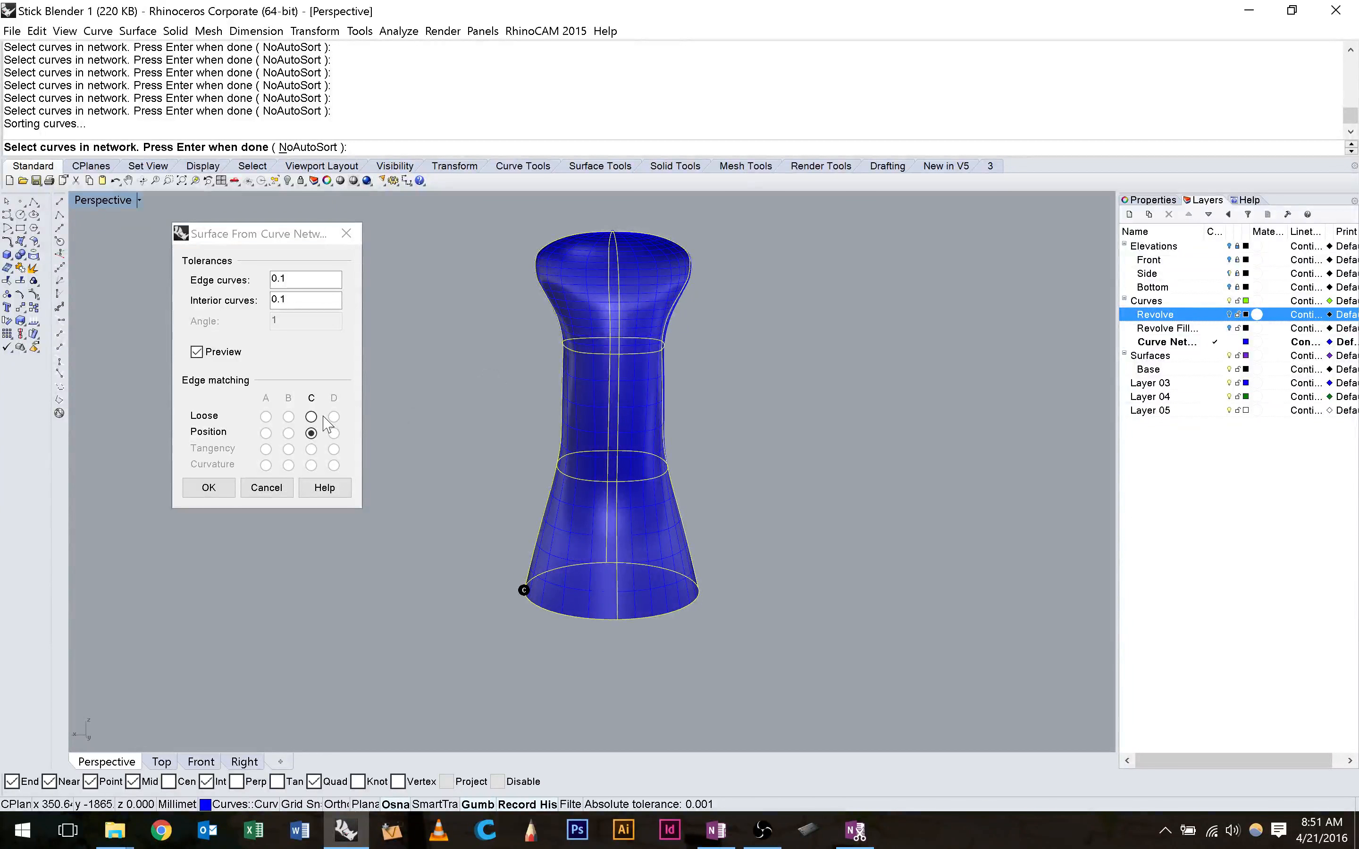
pyautogui.press('Return')
# Set the Perspective view to Rendered display and examine the network surface's smoothness from several sides.
pyautogui.moveTo(743, 394); pyautogui.dragTo(450, 377, button='right')
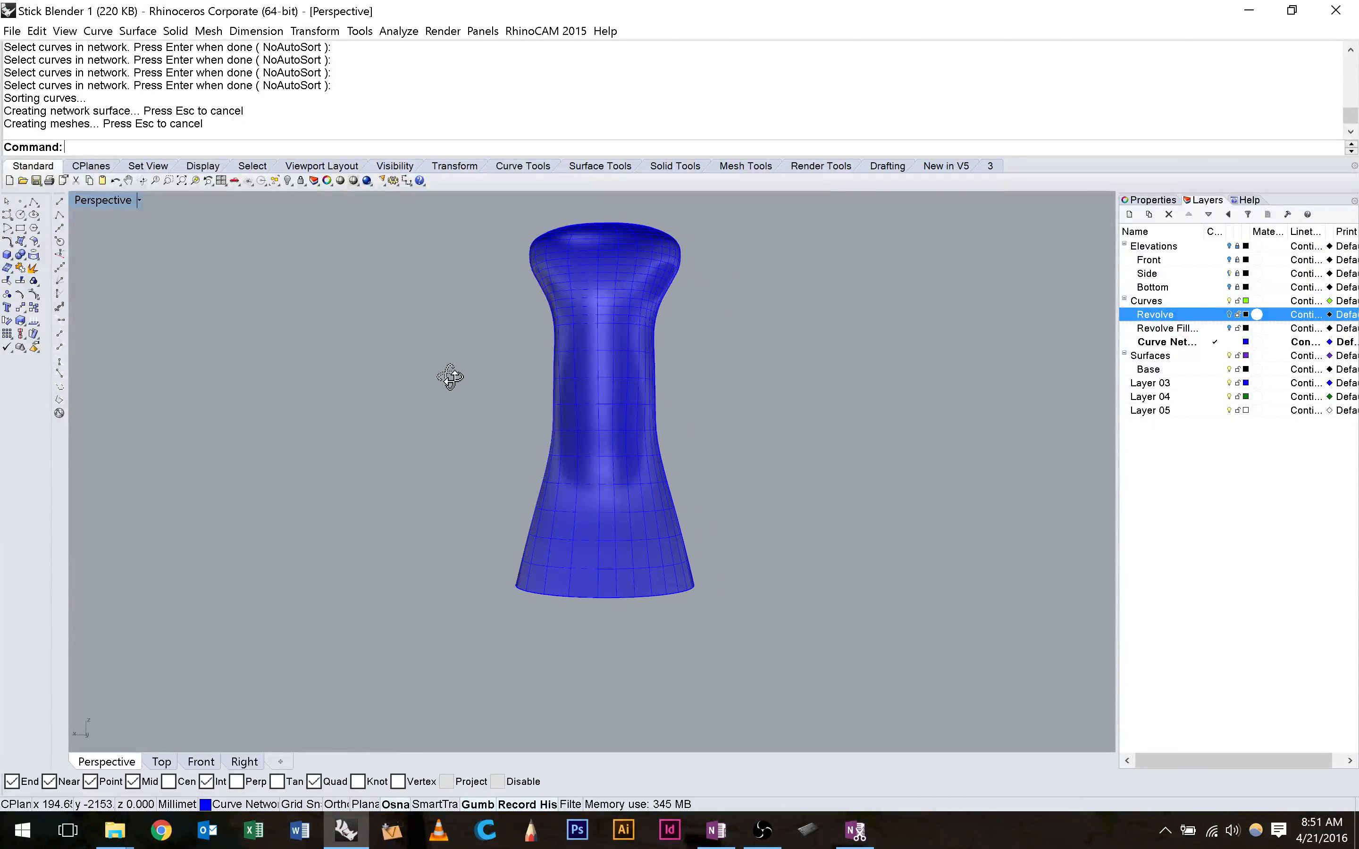
pyautogui.moveTo(450, 377); pyautogui.dragTo(426, 315, button='right')
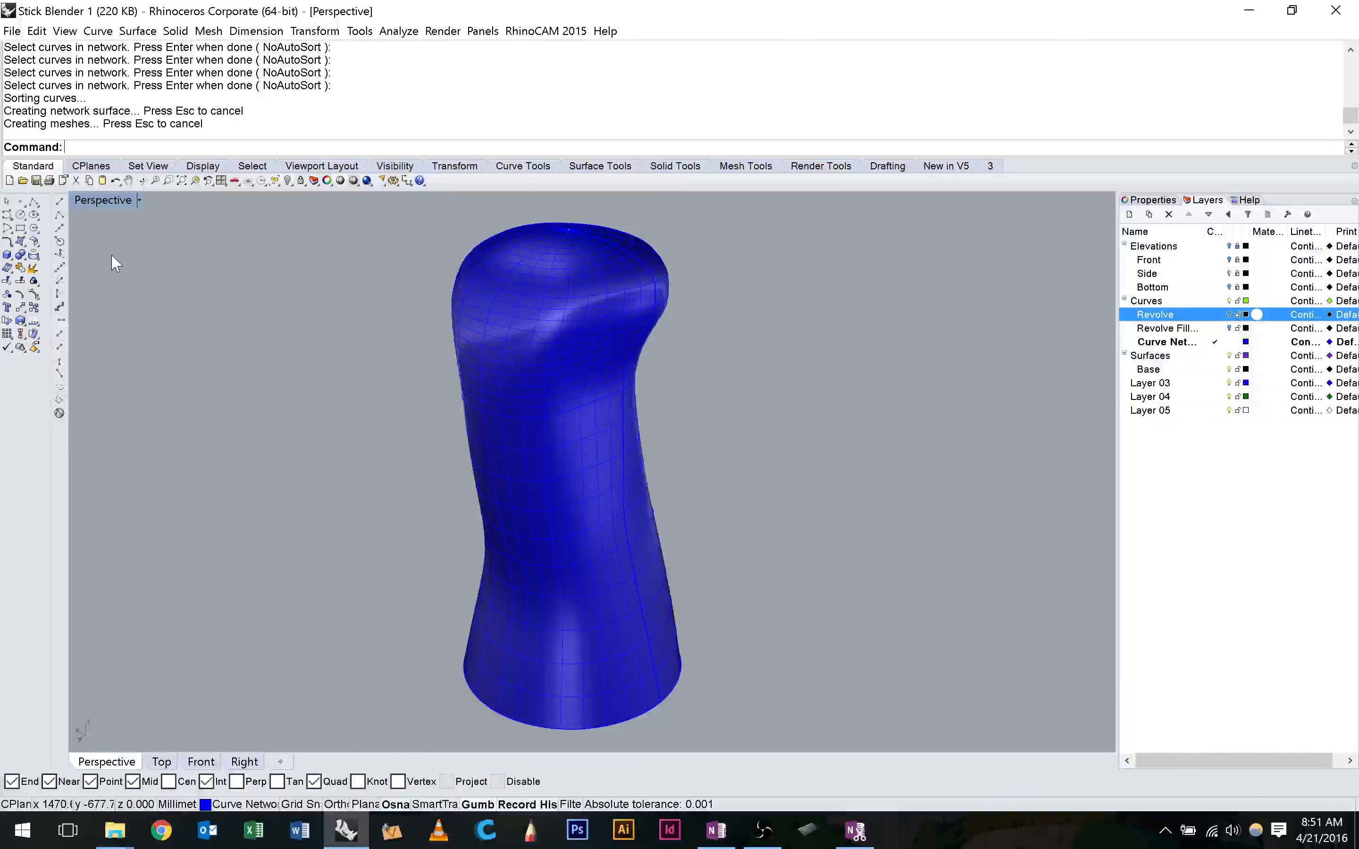
pyautogui.hotkey('ctrl', 'alt', 'r')
pyautogui.moveTo(267, 273); pyautogui.dragTo(212, 340, button='right')
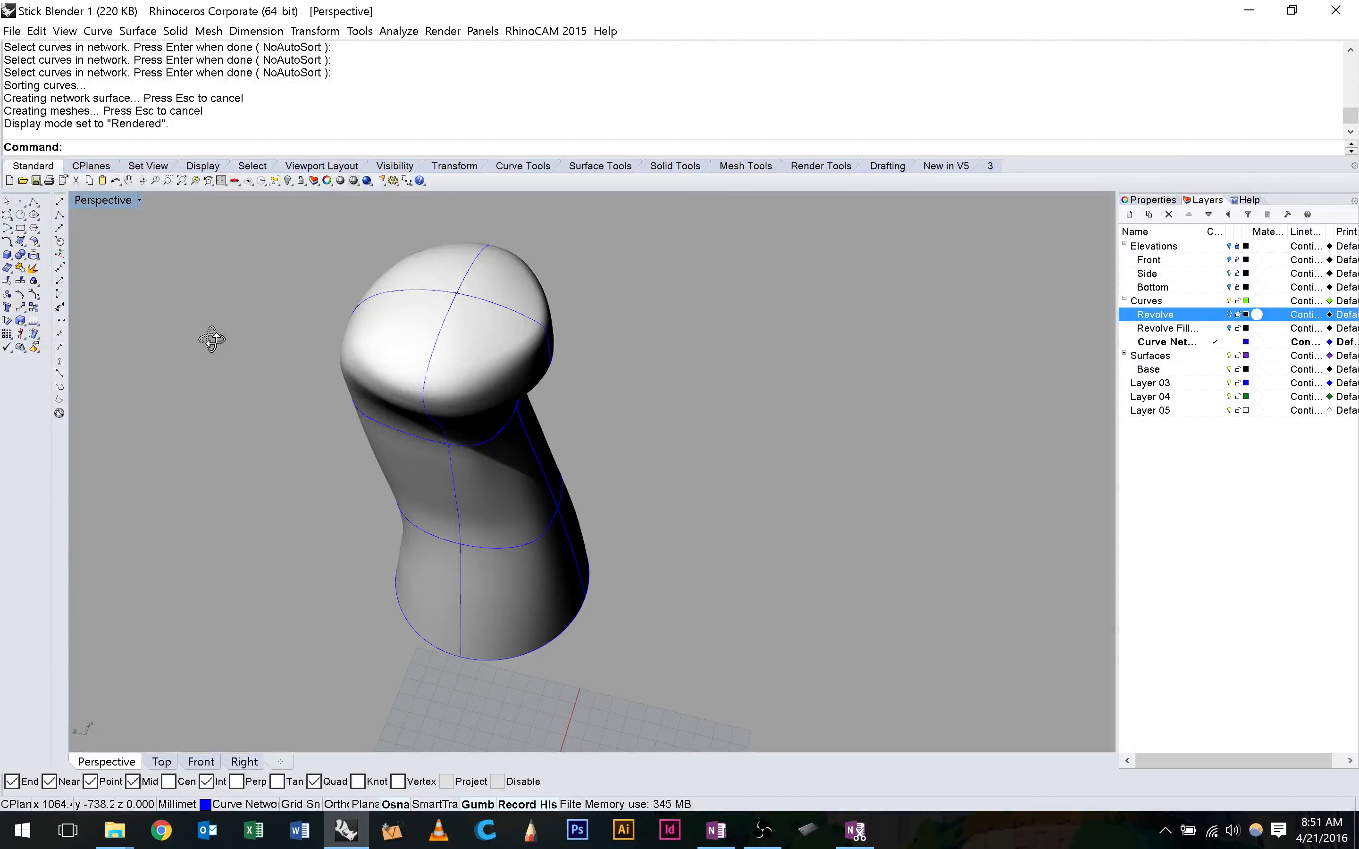
pyautogui.moveTo(212, 339); pyautogui.dragTo(597, 391, button='right')
pyautogui.moveTo(487, 344); pyautogui.dragTo(188, 233, button='right')
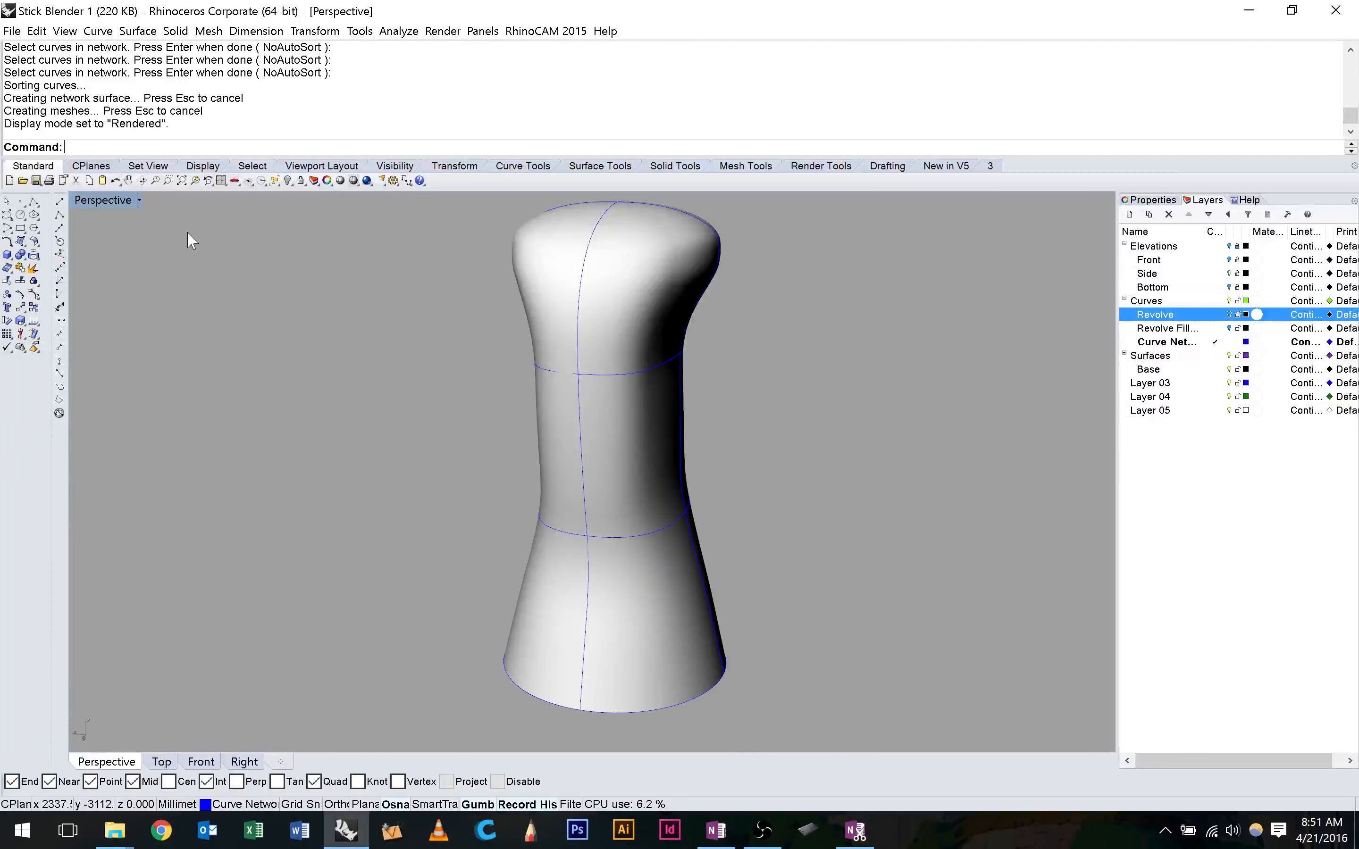
# In the Front view, cut a horizontal Section curve through the head of the network surface.
pyautogui.hotkey('ctrl', 'F3')
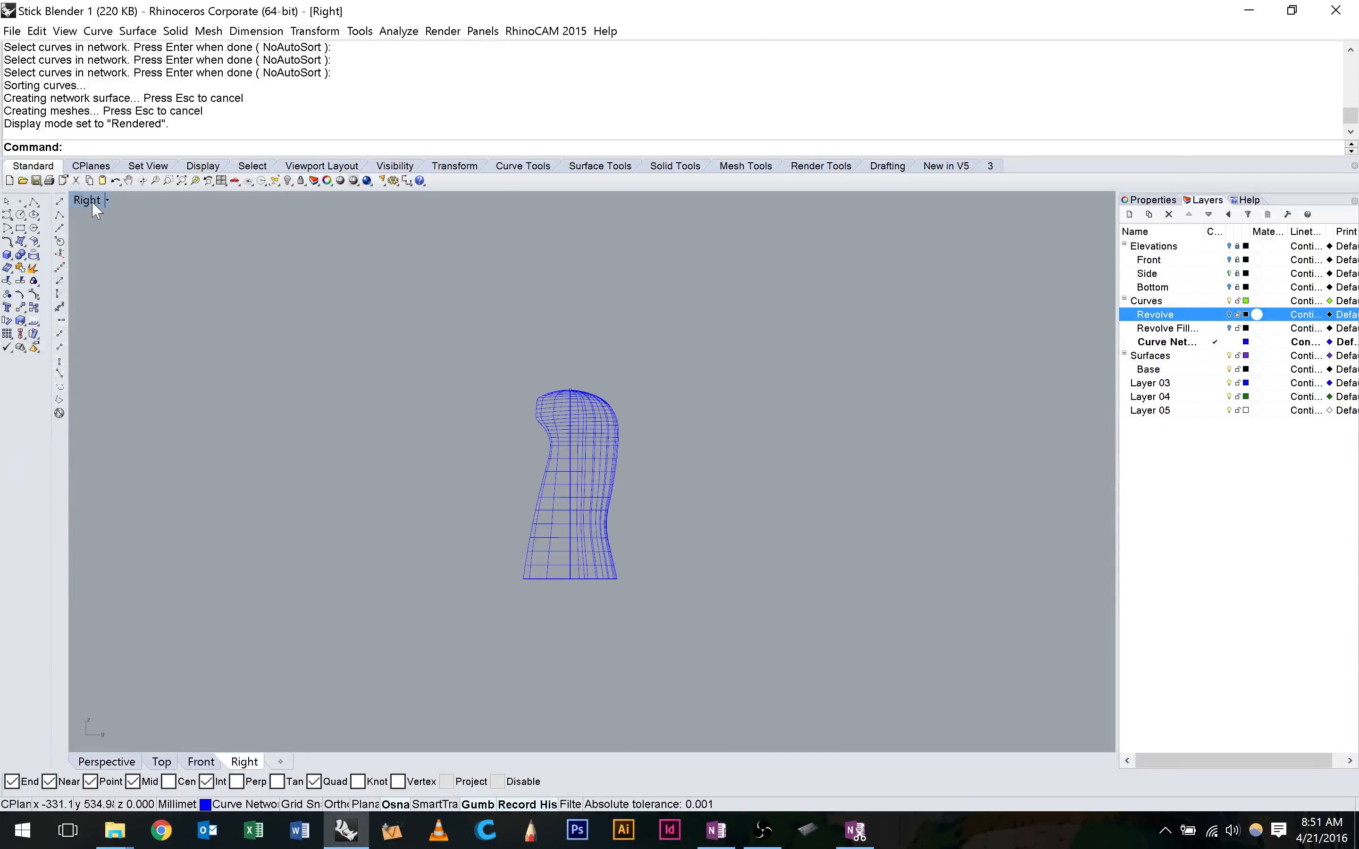
pyautogui.doubleClick(93, 202)
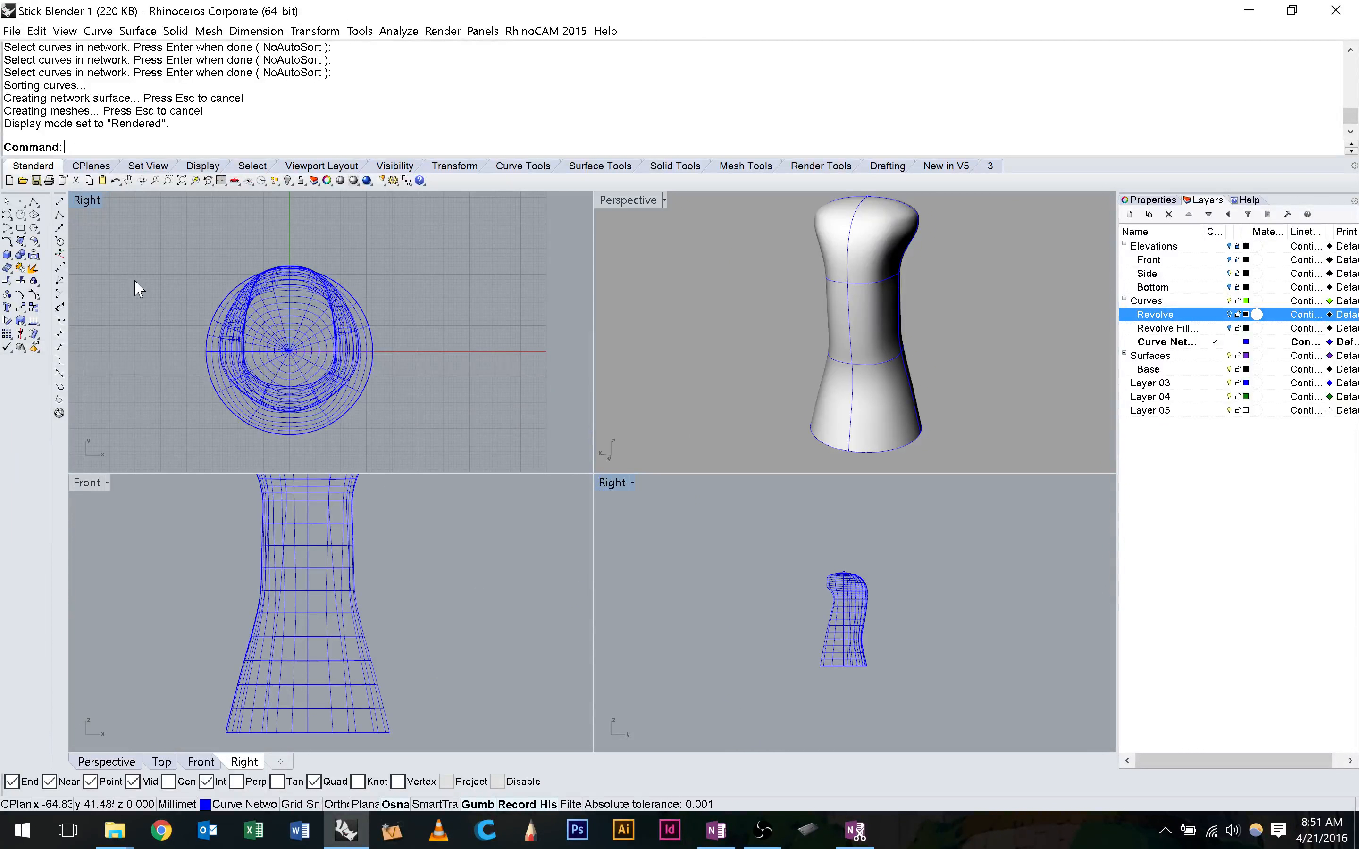
pyautogui.moveTo(331, 533); pyautogui.dragTo(332, 654, button='right')
pyautogui.scroll(6, 332, 523)
pyautogui.click(402, 618)
pyautogui.write('Section')
pyautogui.press('Return')
pyautogui.click(135, 577)
pyautogui.click(449, 577)
pyautogui.press('Return')
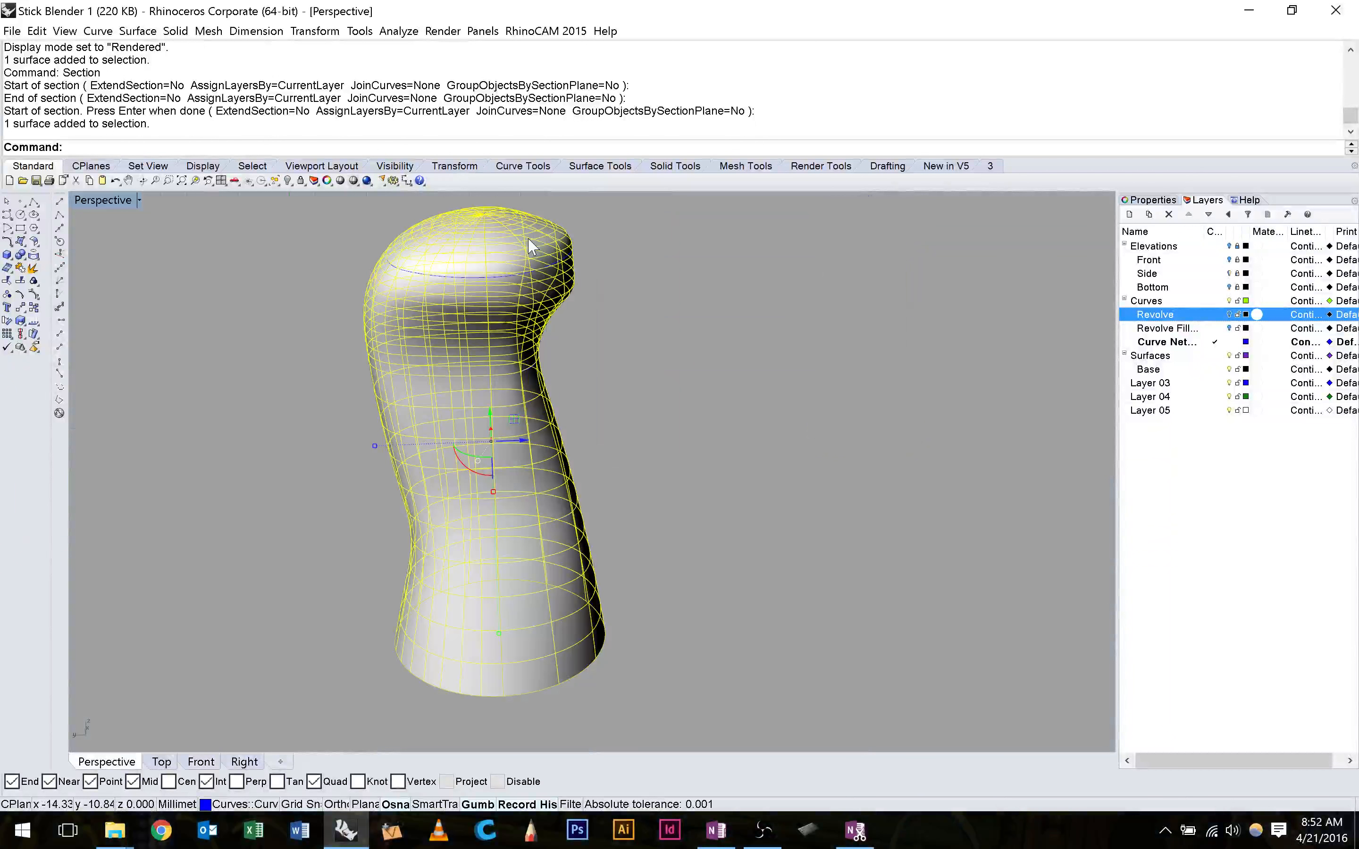
# Inspect the curve network with the surface hidden, and delete the network surface once it is shown again.
pyautogui.hotkey('ctrl', 'h')
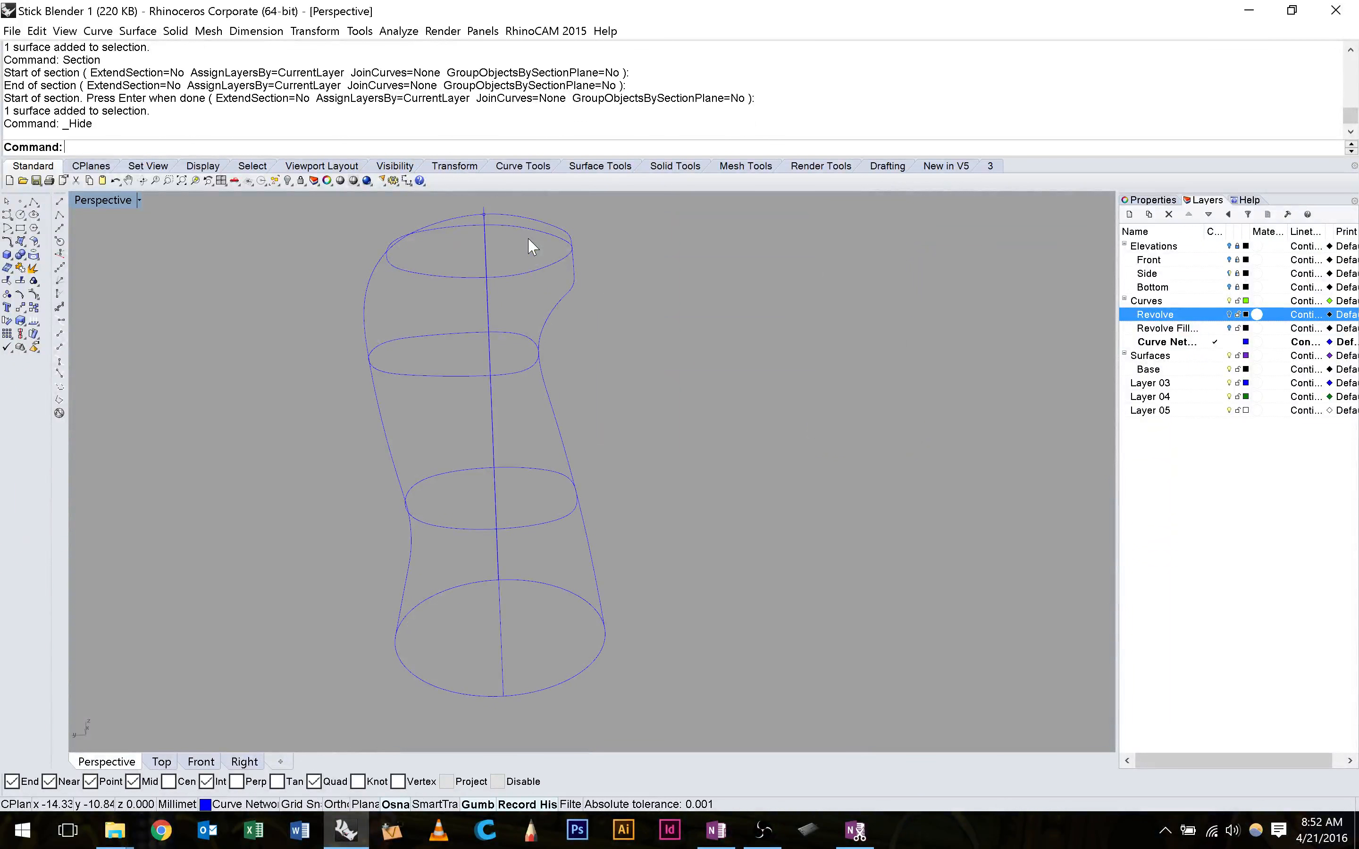
pyautogui.moveTo(533, 246); pyautogui.dragTo(571, 342, button='right')
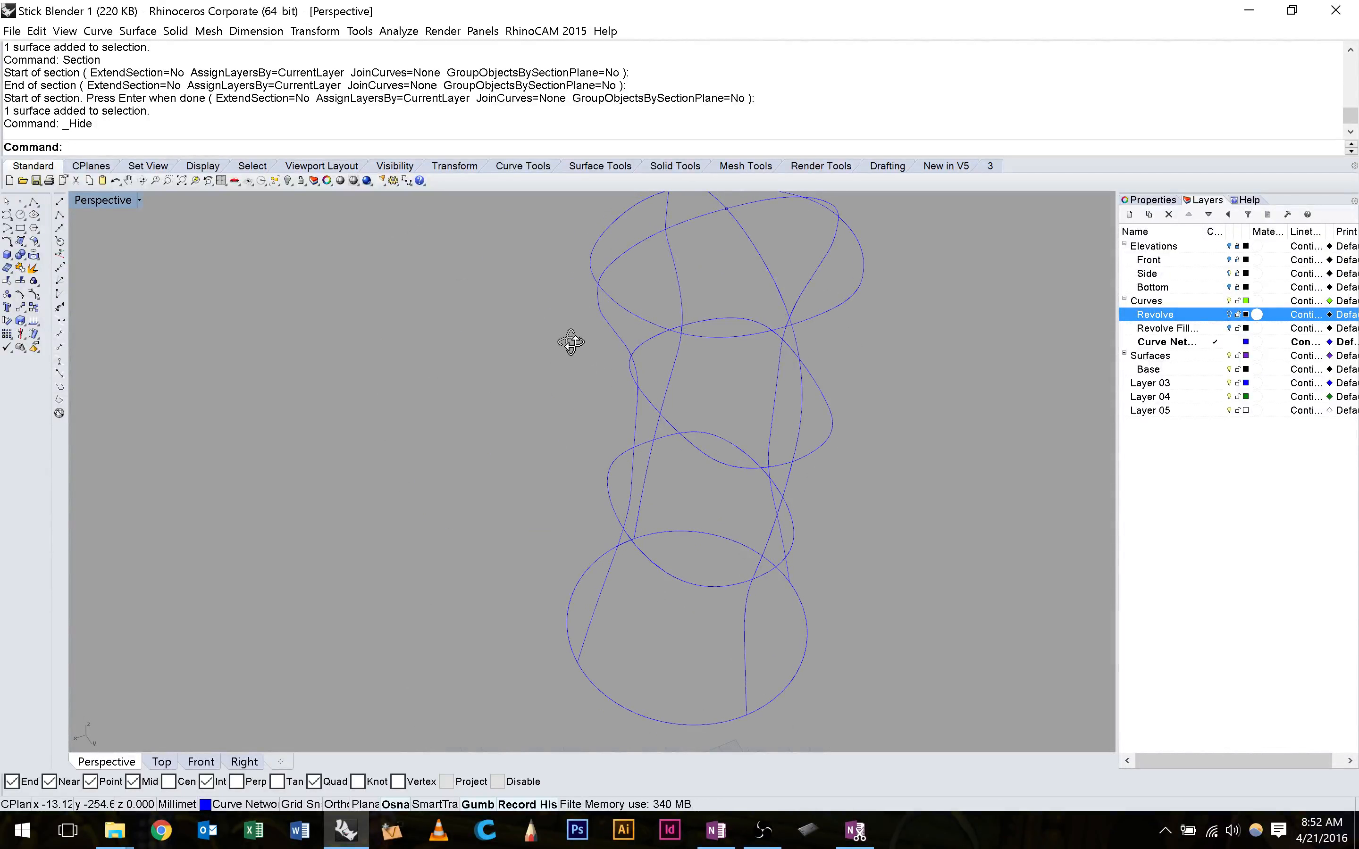
pyautogui.hotkey('ctrl', 'alt', 'h')
pyautogui.moveTo(571, 342); pyautogui.dragTo(591, 300, button='right')
pyautogui.press('Delete')
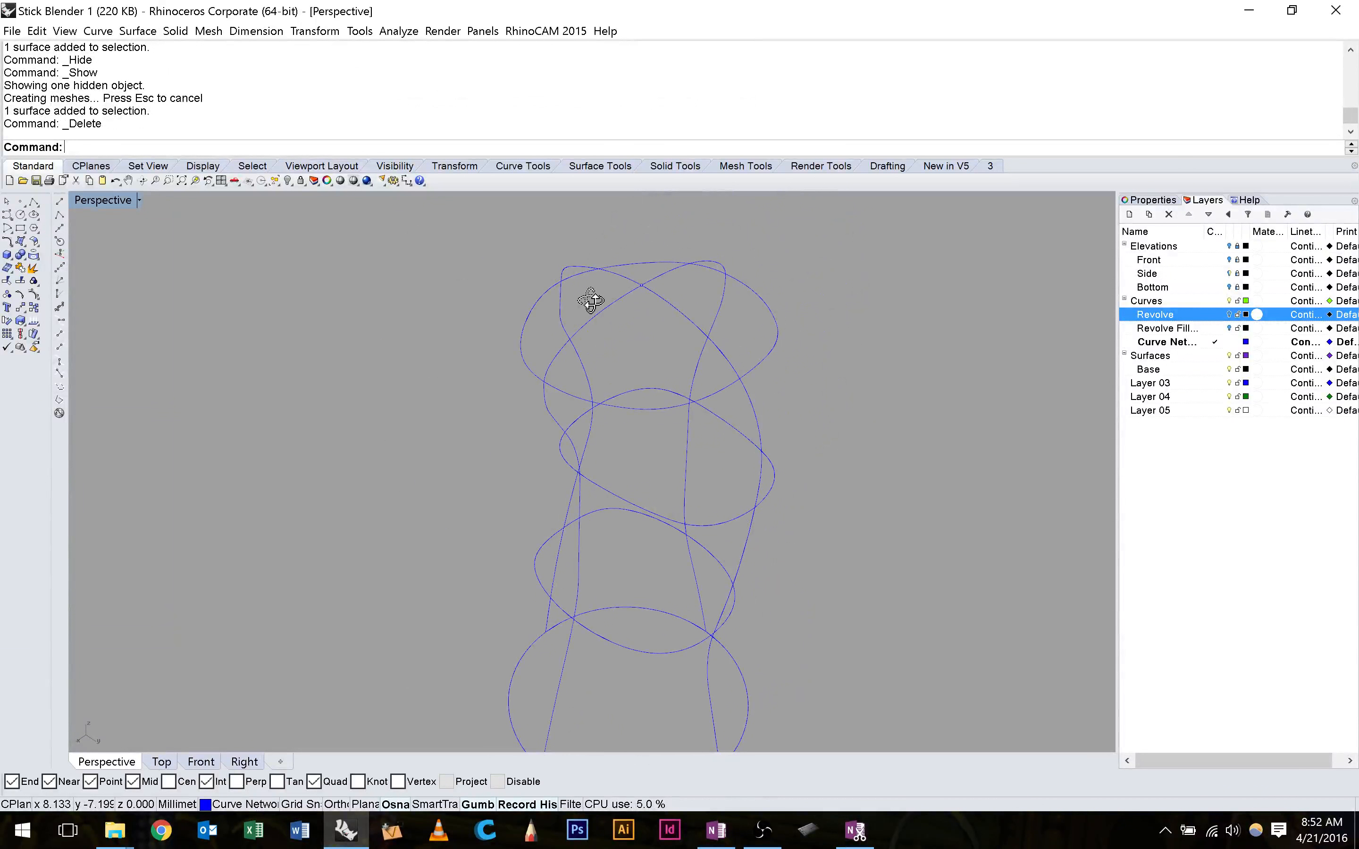
pyautogui.moveTo(591, 301); pyautogui.dragTo(584, 275, button='right')
pyautogui.scroll(4, 584, 275)
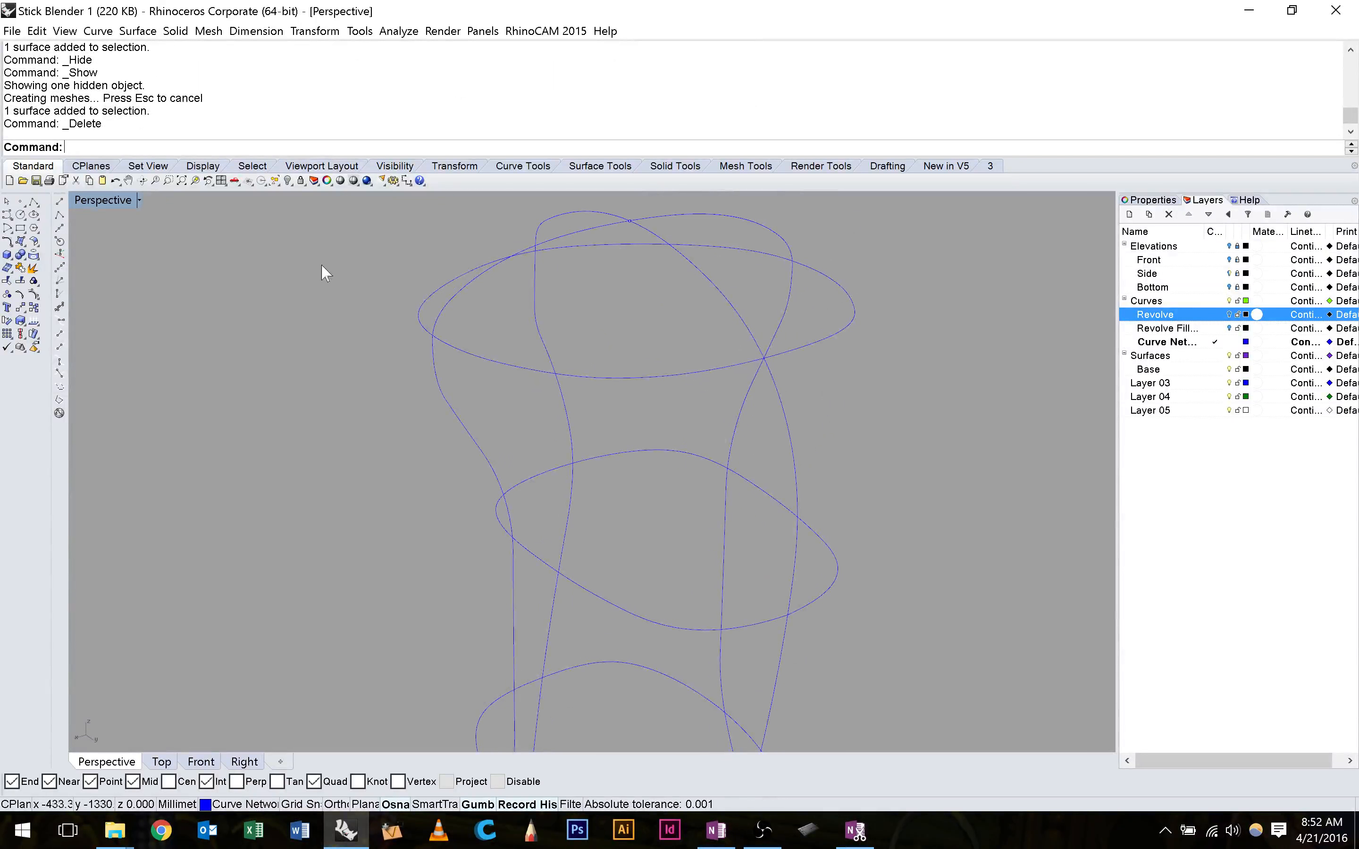
# Draw a straight line across the head section curve between its intersections with the two opposite profile curves.
pyautogui.click(32, 202)
pyautogui.click(548, 274)
pyautogui.click(806, 413)
pyautogui.press('Return')
# Trim away one half of the head section curve using the straight line as cutting edge, and show the remaining half's control points.
pyautogui.moveTo(708, 360); pyautogui.dragTo(724, 345, button='right')
pyautogui.click(709, 336)
pyautogui.write('trim')
pyautogui.click(856, 269)
pyautogui.press('Return')
pyautogui.click(477, 368)
pyautogui.press('Escape')
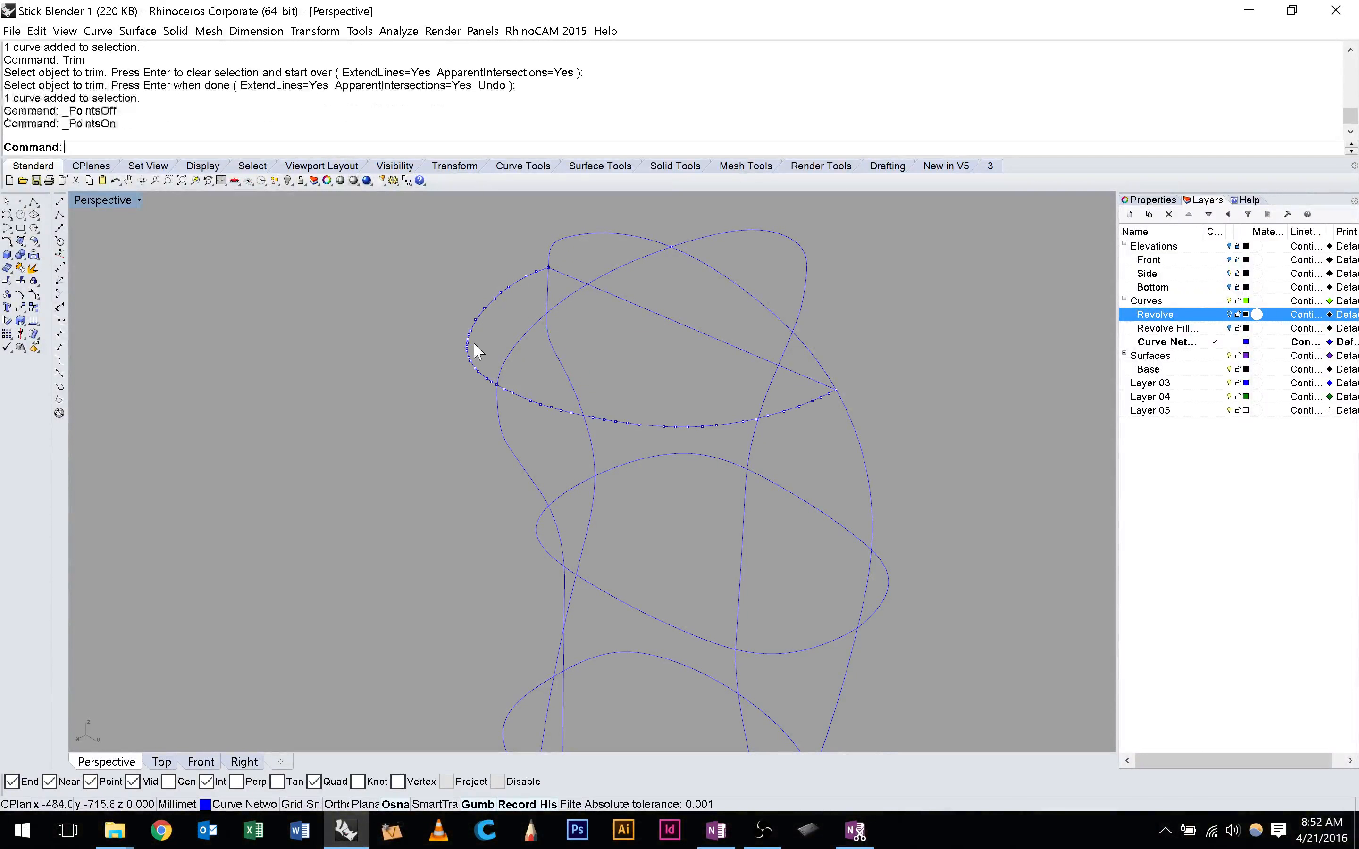
# Rebuild the remaining half of the head section curve and move its control points to refine the arc's shape.
pyautogui.click(480, 320)
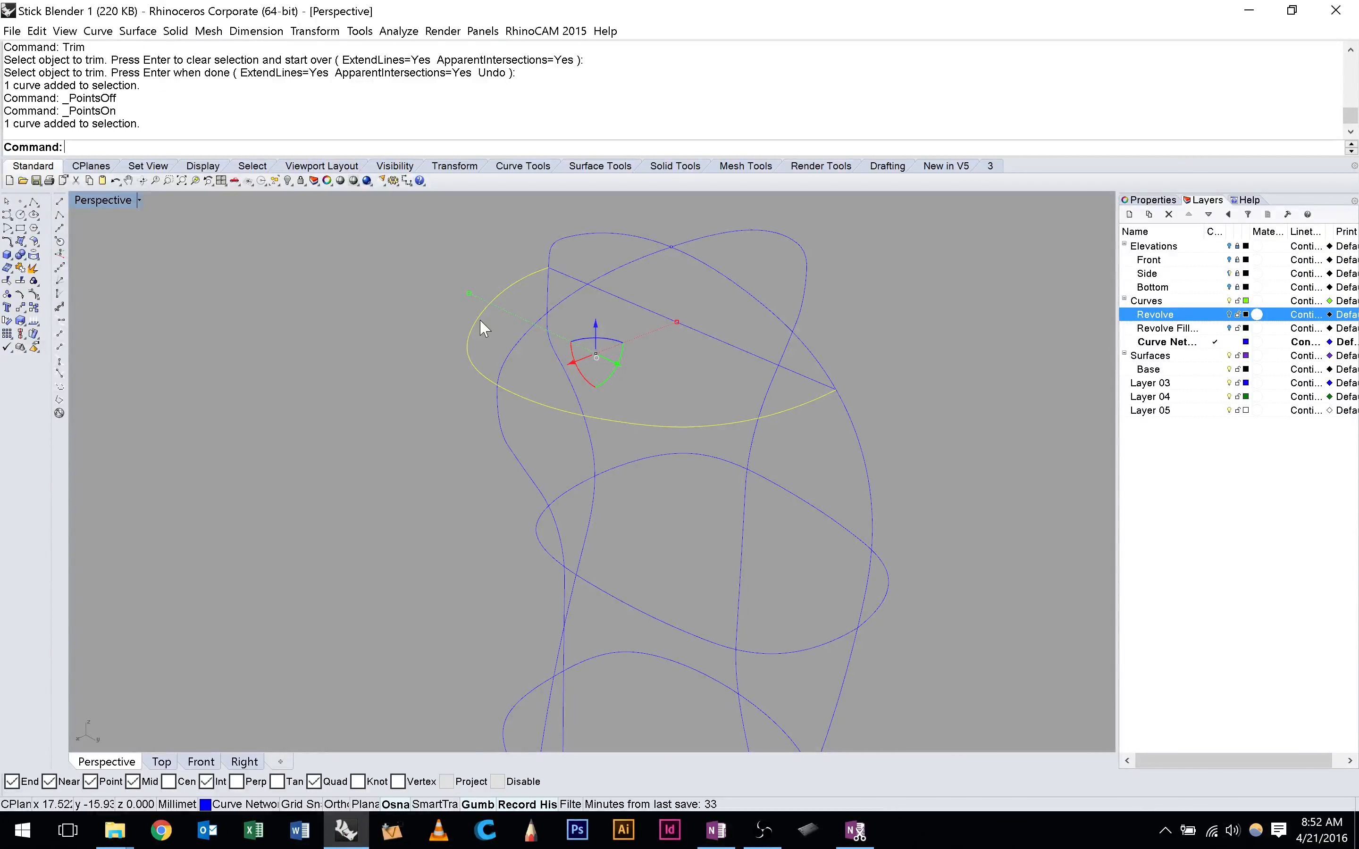
pyautogui.click(910, 293)
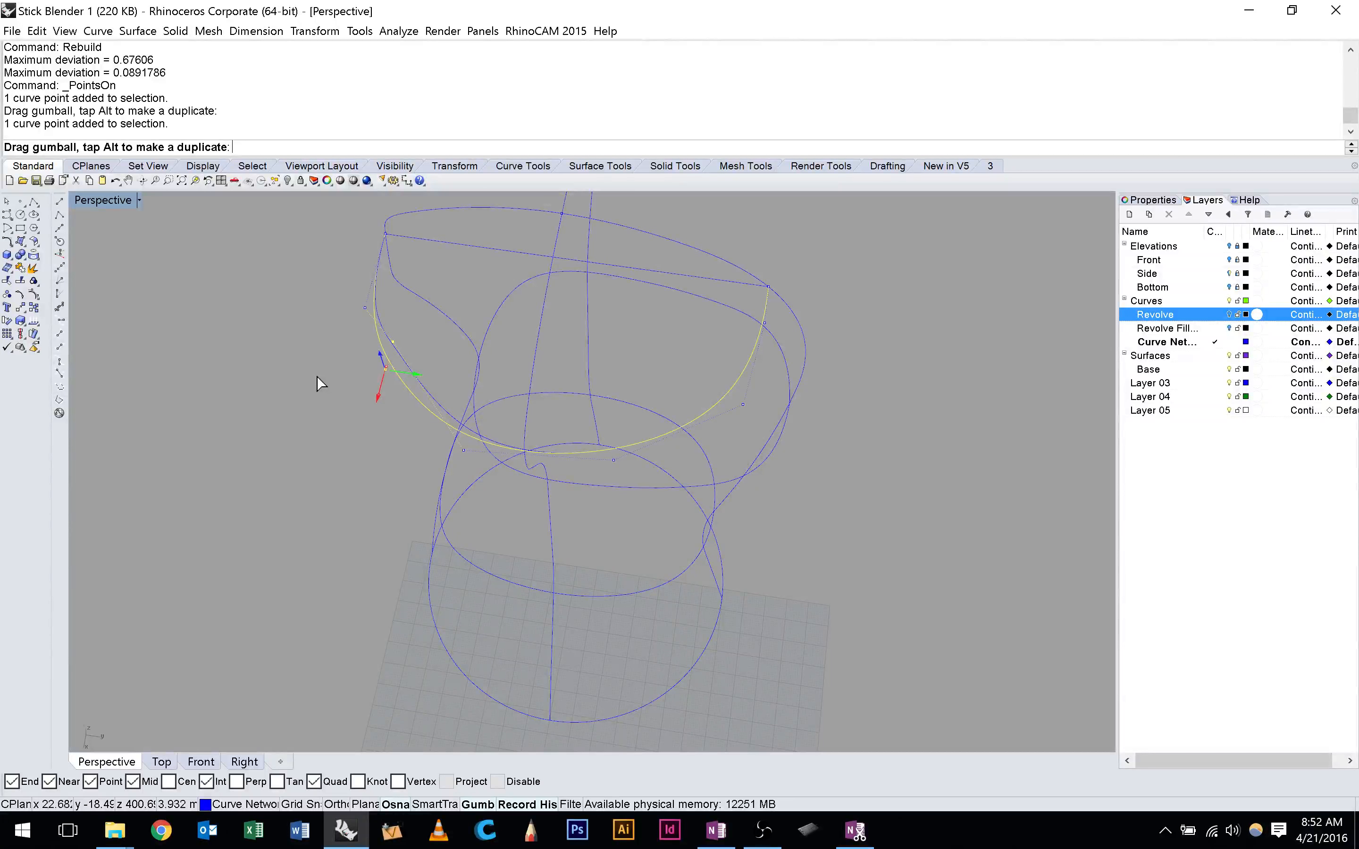
pyautogui.moveTo(318, 379); pyautogui.dragTo(476, 427, button='right')
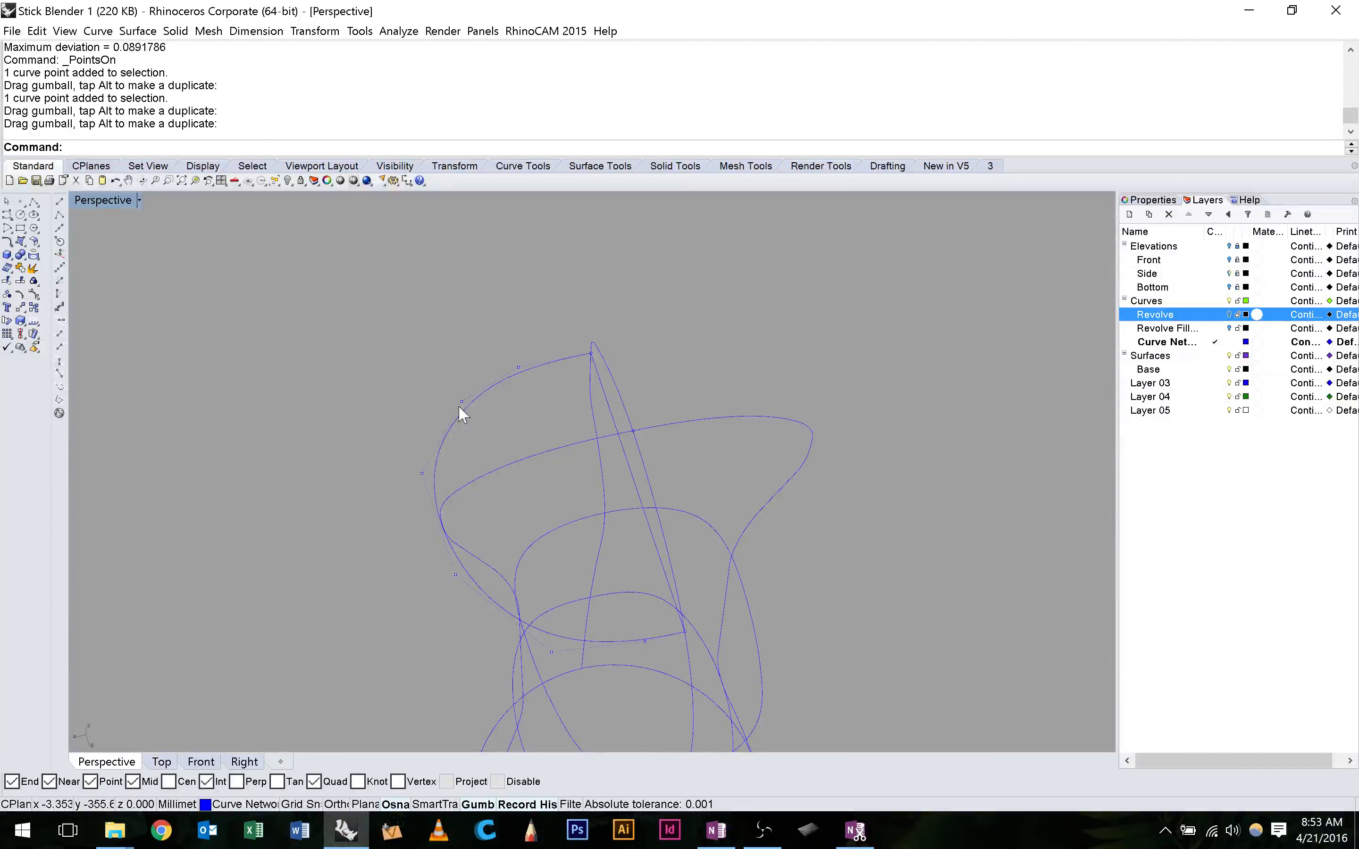
pyautogui.click(462, 401)
pyautogui.moveTo(431, 405); pyautogui.dragTo(424, 407)
pyautogui.press('Escape')
pyautogui.press('Escape')
# Complete the head section from the edited half curve using Symmetry across the dividing line with Smooth continuity.
pyautogui.moveTo(459, 438); pyautogui.dragTo(459, 393, button='right')
pyautogui.click(452, 375)
pyautogui.press('Escape')
pyautogui.moveTo(364, 294); pyautogui.dragTo(321, 266, button='right')
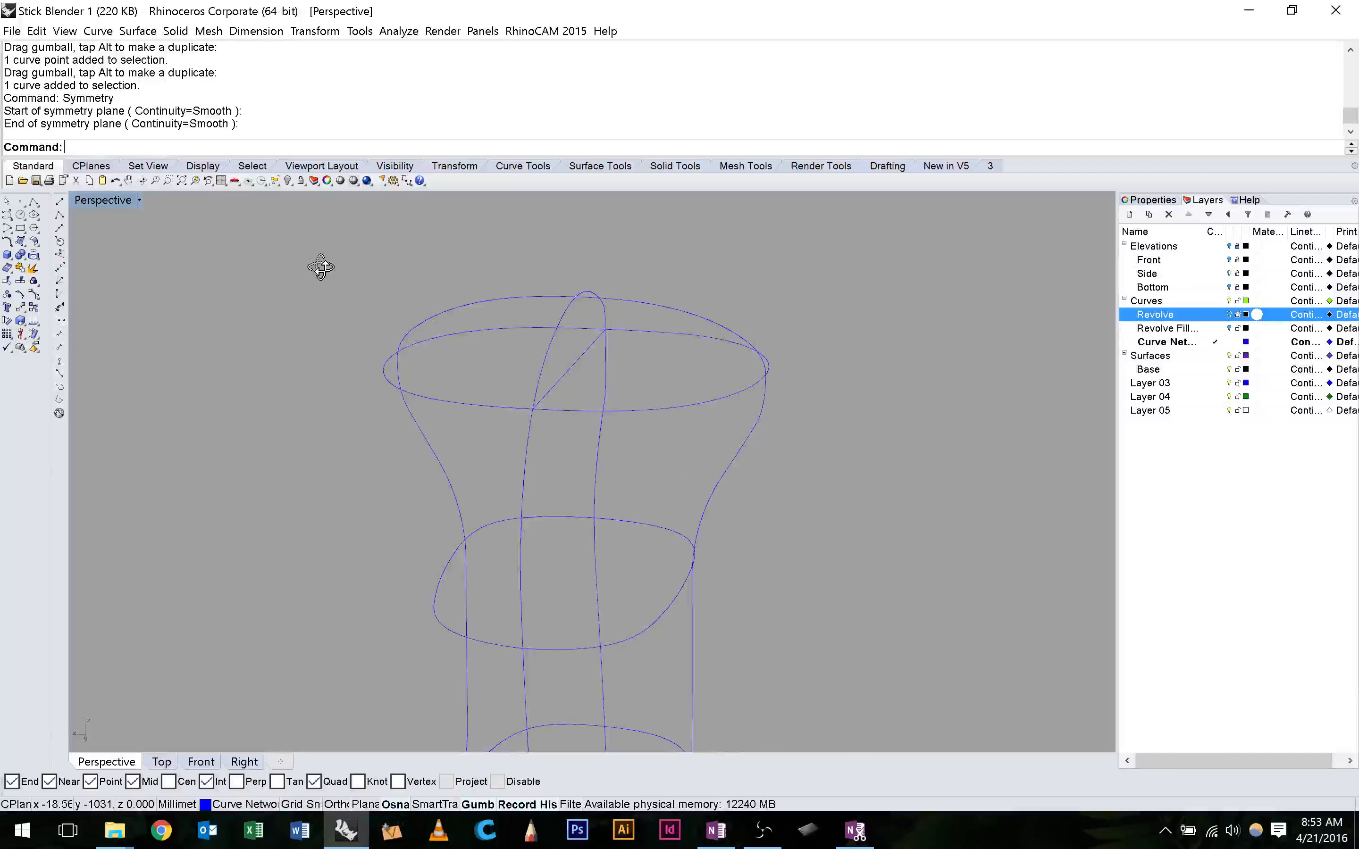
pyautogui.moveTo(321, 266); pyautogui.dragTo(321, 394, button='right')
# Show the CurvatureGraph of the head section half curve and fine-tune one of its control points to even out the curvature.
pyautogui.click(620, 346)
pyautogui.write('CurvatureGraph')
pyautogui.press('Return')
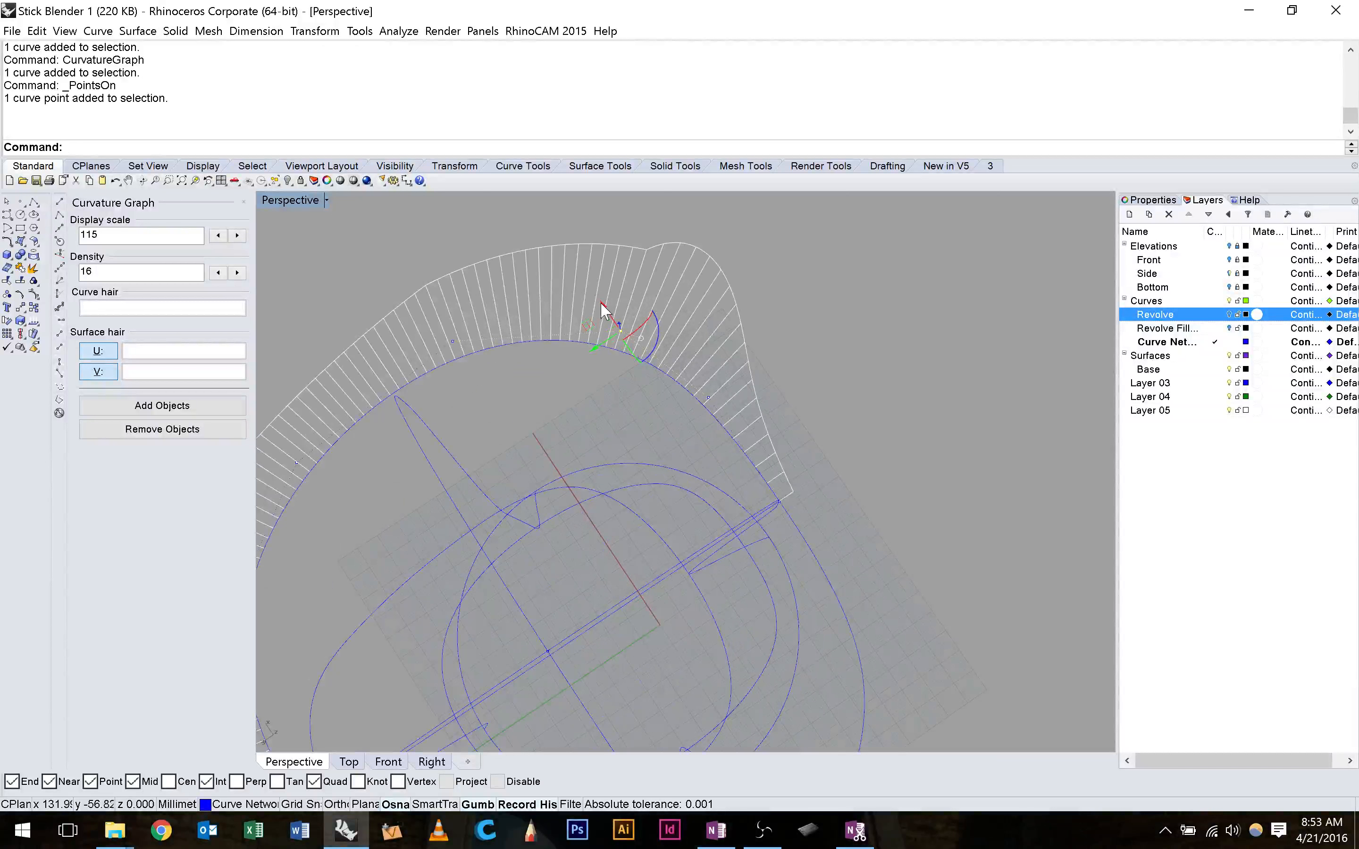
pyautogui.moveTo(599, 305); pyautogui.dragTo(593, 299)
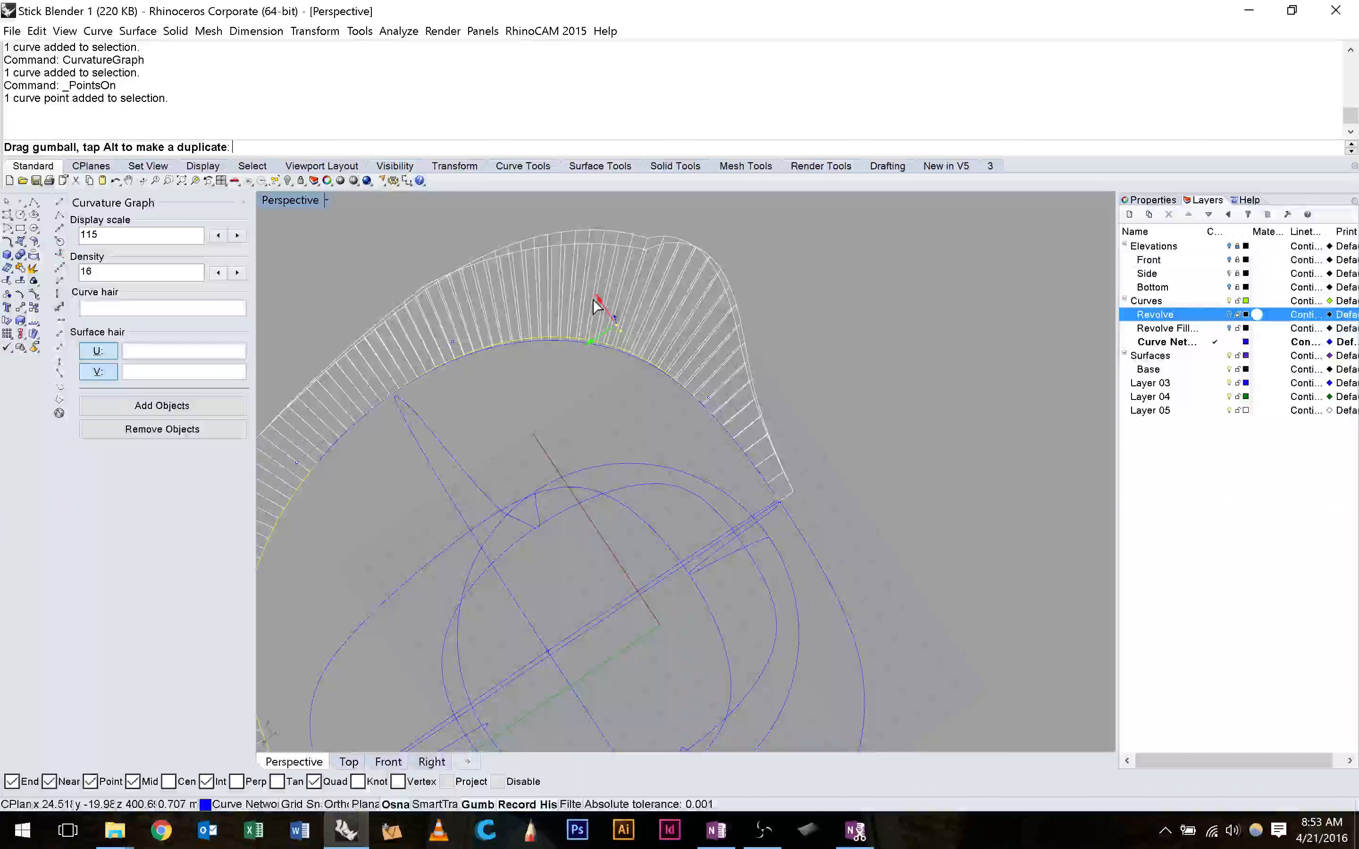
pyautogui.moveTo(596, 304); pyautogui.dragTo(611, 312)
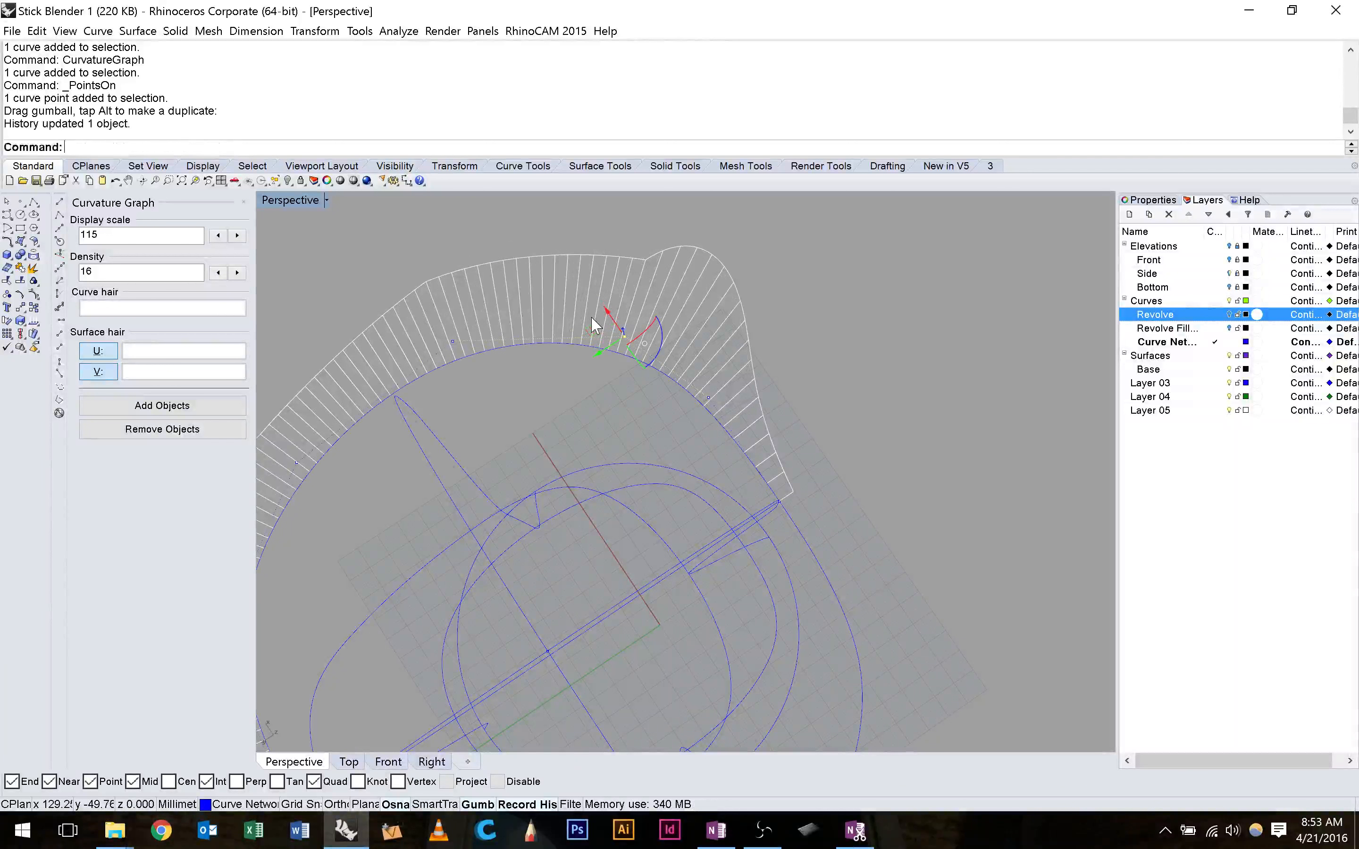